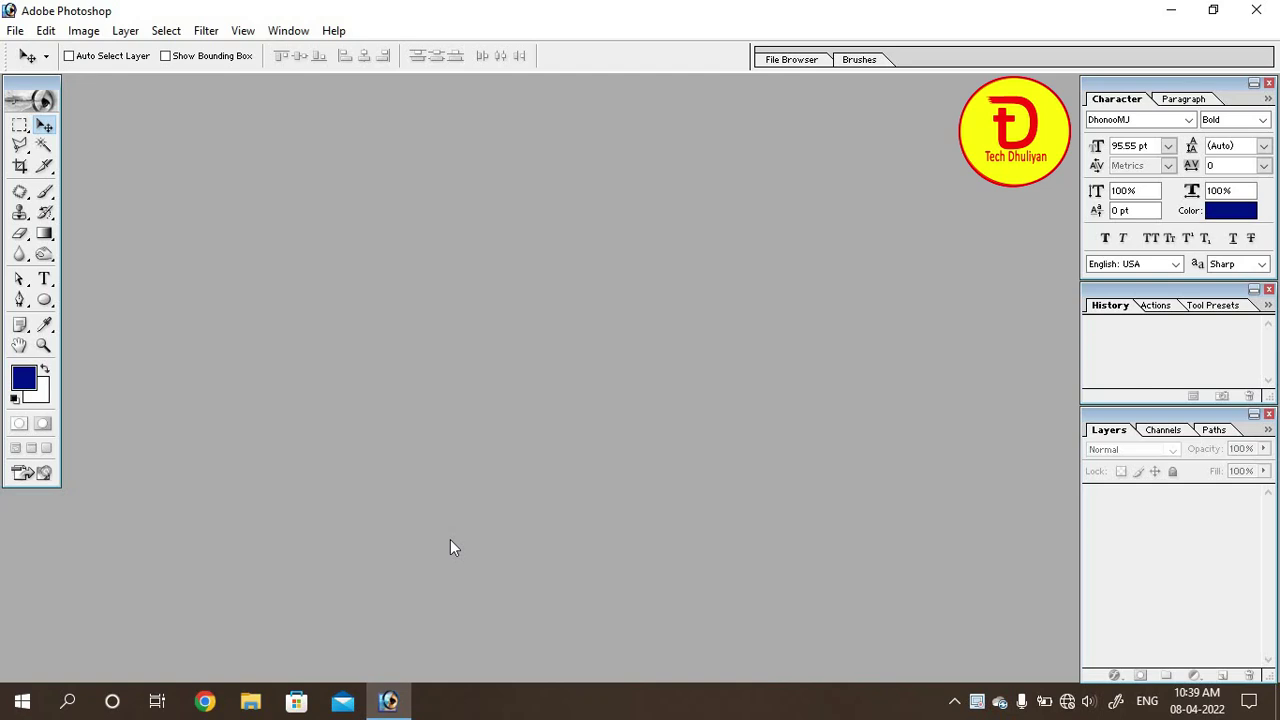
Step: Create a 108 × 84 inch, 72 ppi white RGB document and enlarge its window
key("ctrl+n")
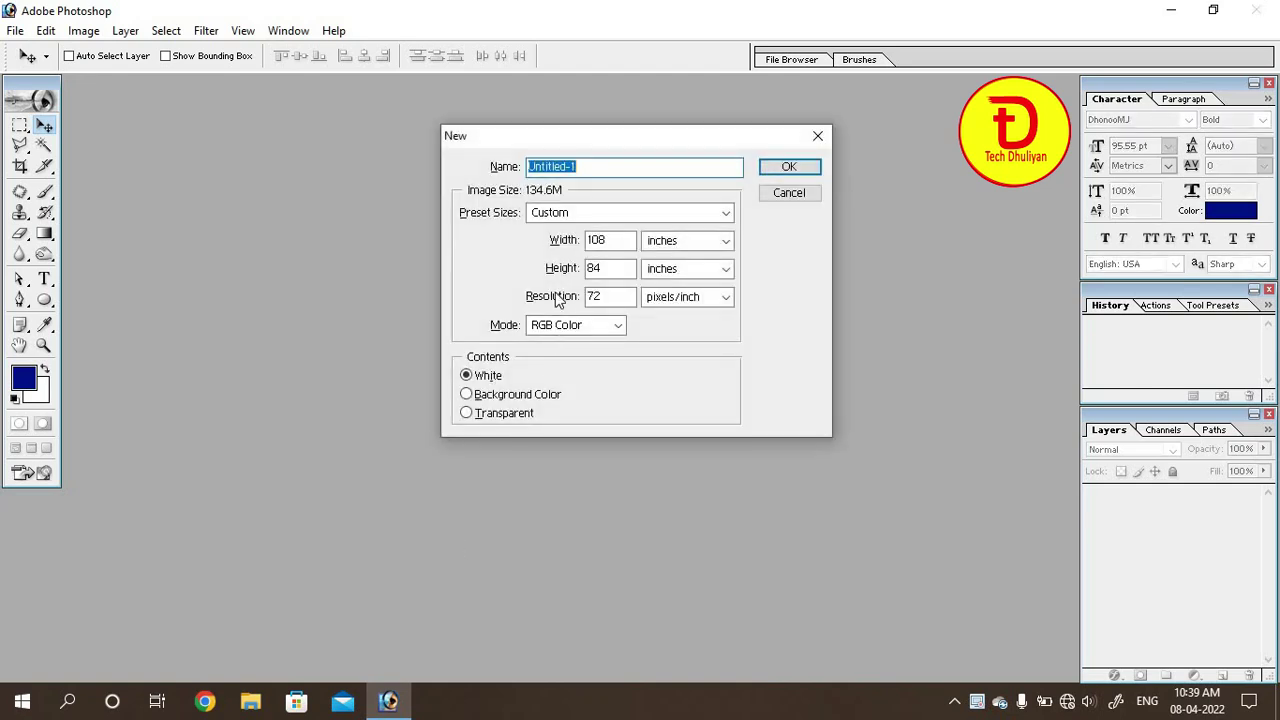
left_click(620, 242)
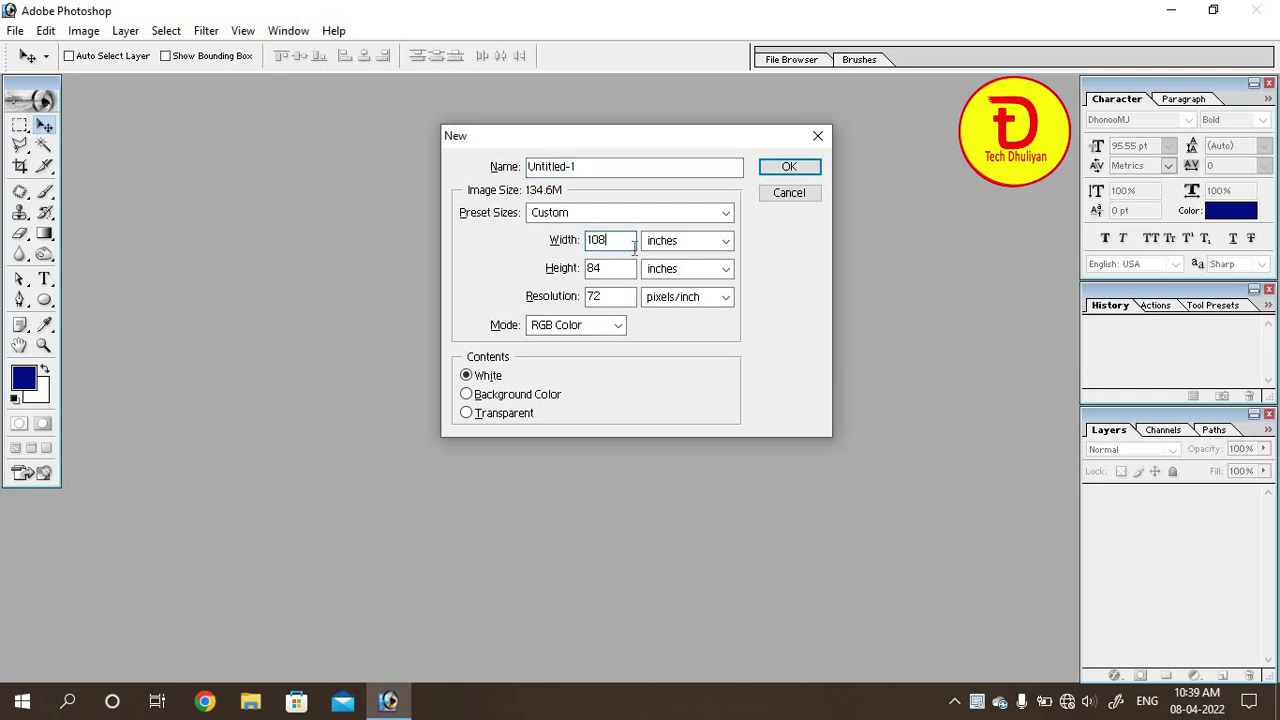
left_click(612, 267)
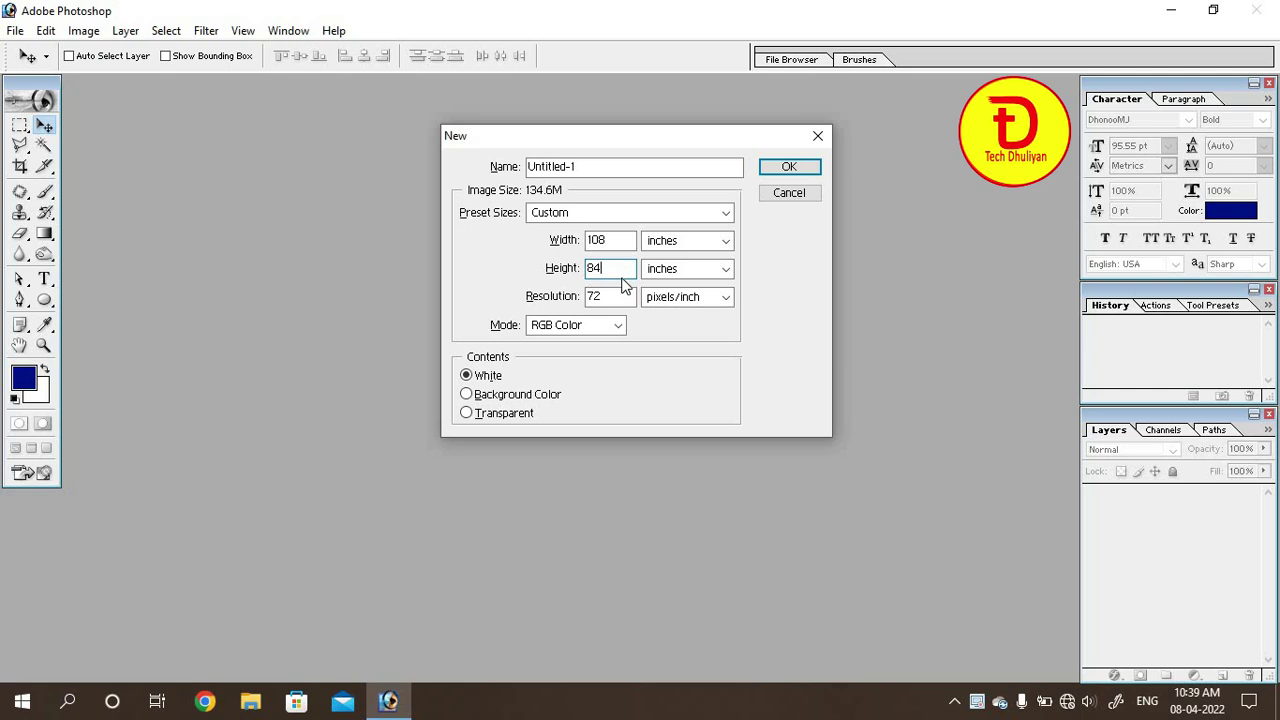
left_click(791, 167)
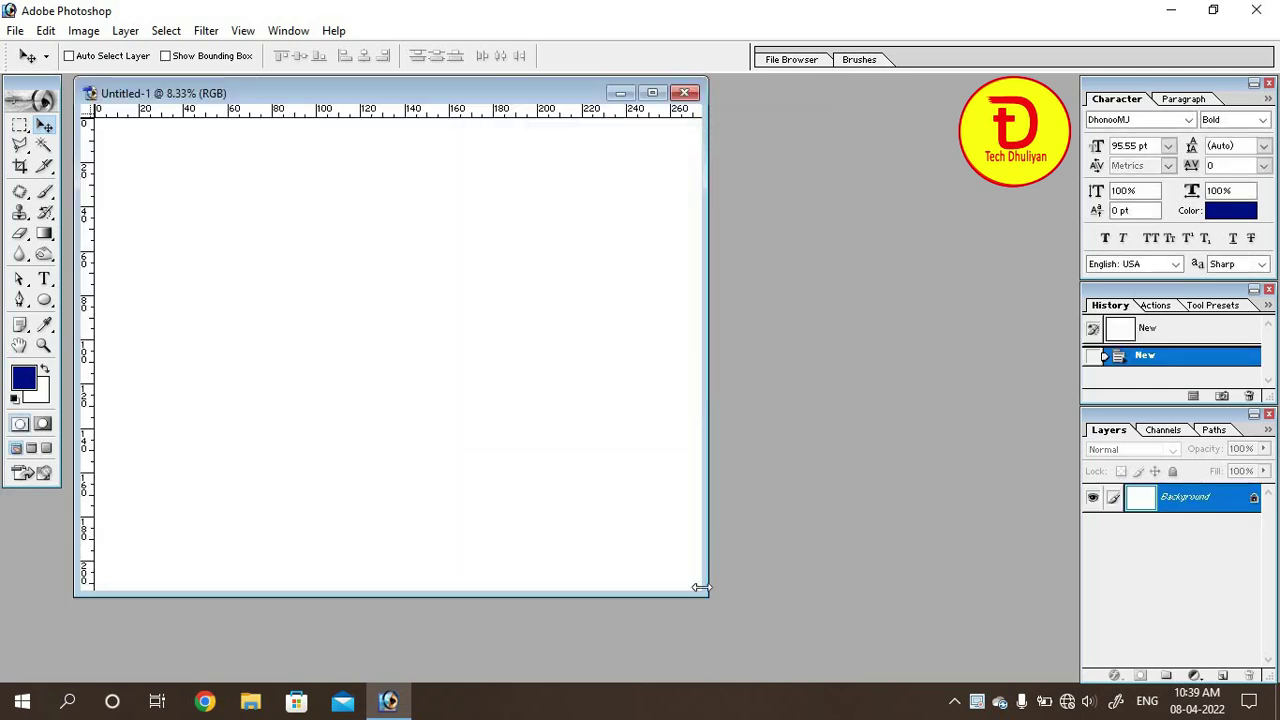
left_click_drag(700, 594, 912, 638)
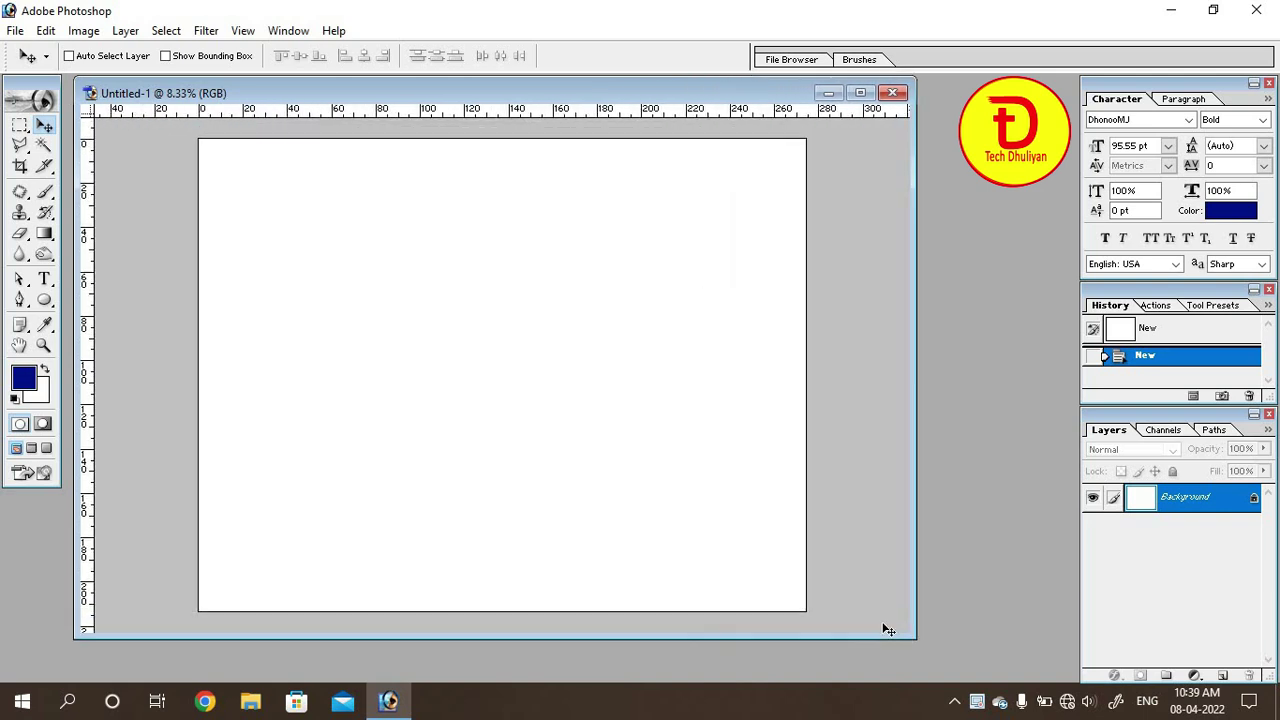
Step: Set up an orange gradient in the Gradient Editor for the Gradient tool
left_click(48, 236)
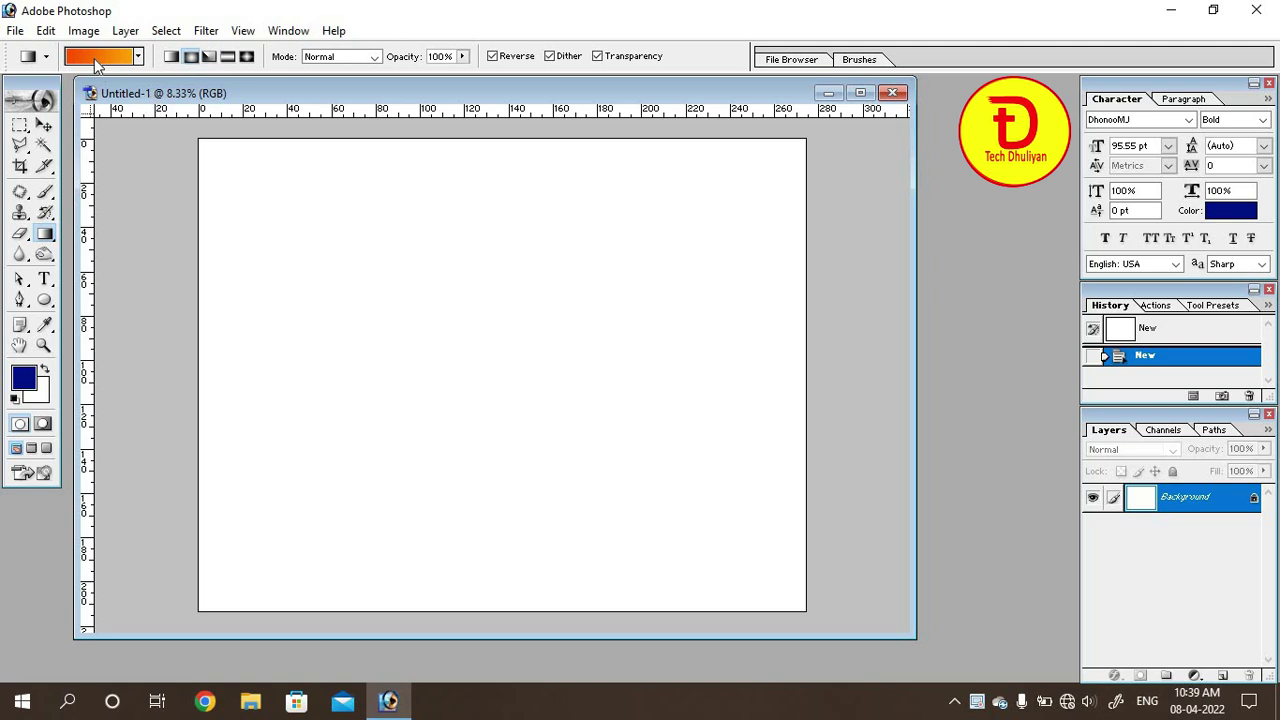
left_click(96, 57)
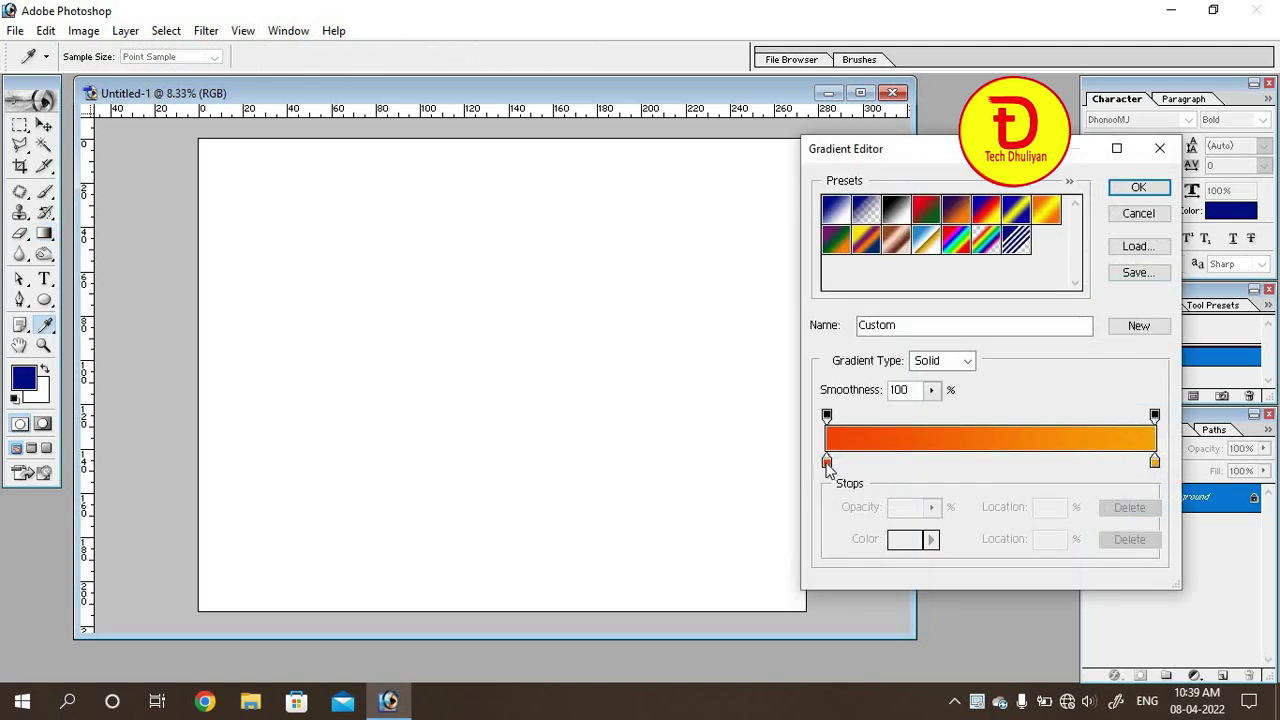
left_click(827, 461)
double_click(827, 462)
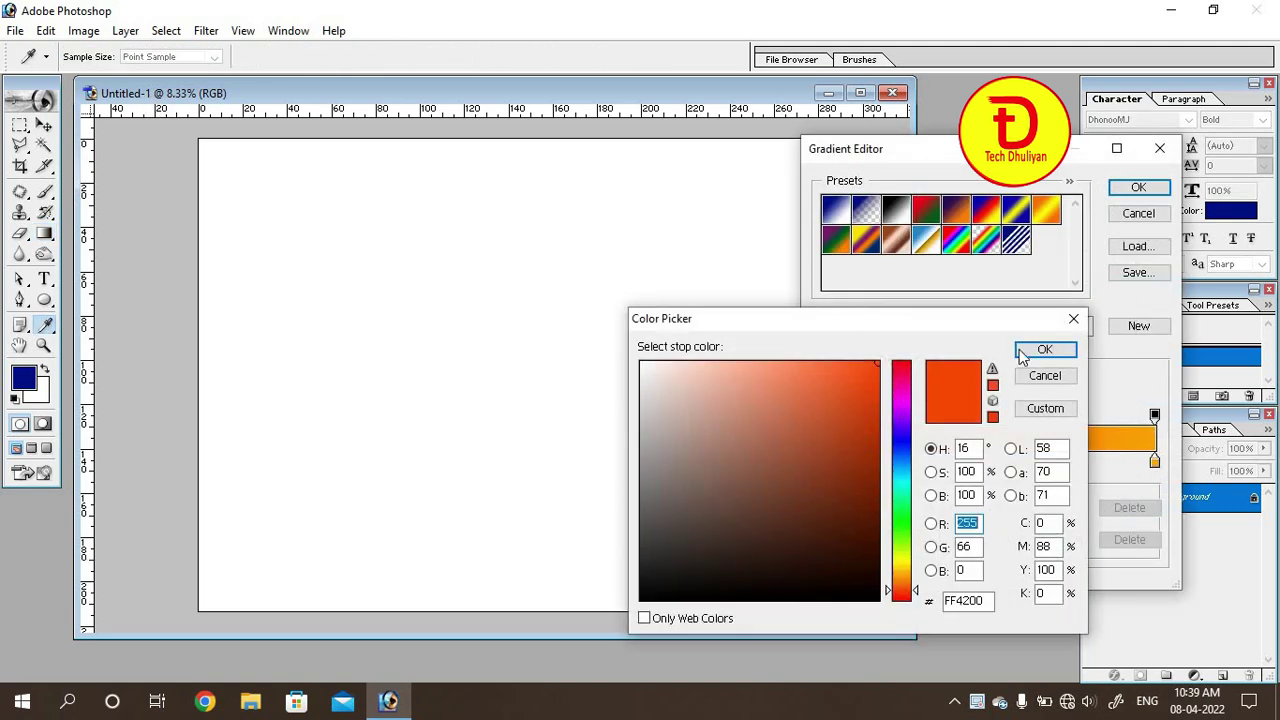
left_click(1047, 375)
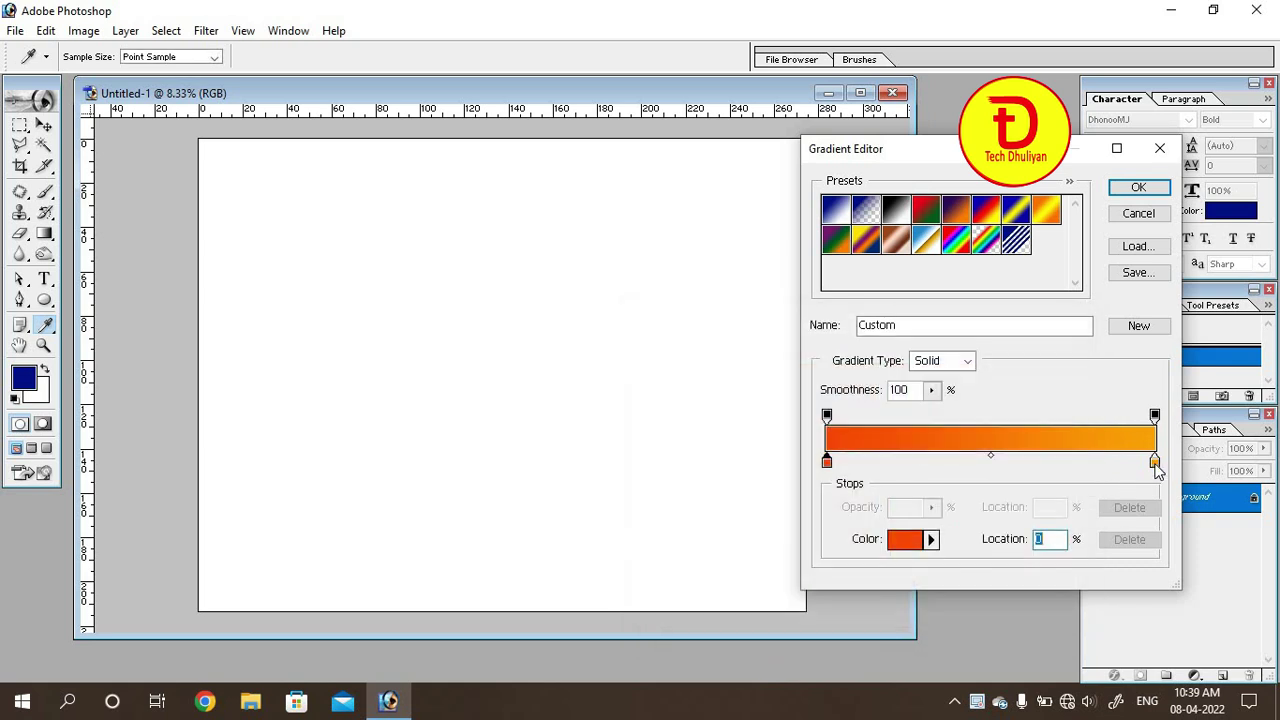
left_click(1137, 188)
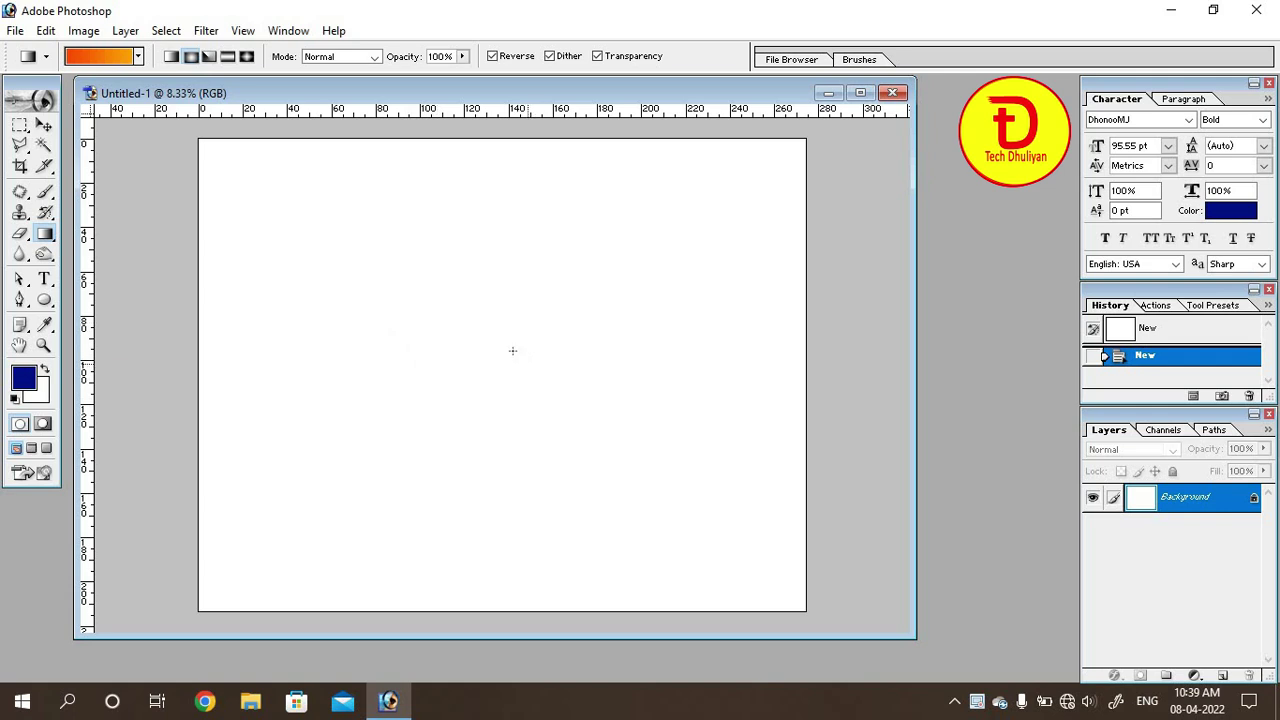
Step: Drag a radial gradient from the canvas centre outward, golden centre to deep orange edges
left_click_drag(511, 351, 757, 585)
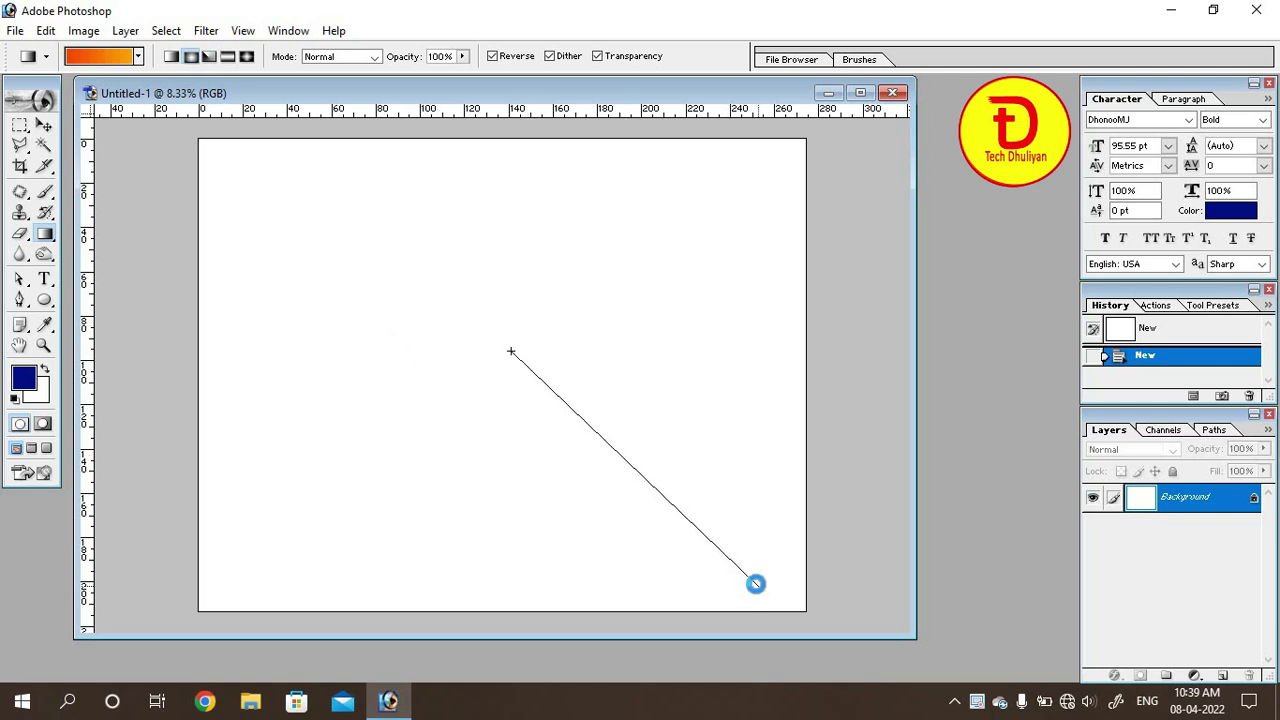
left_click_drag(755, 584, 756, 584)
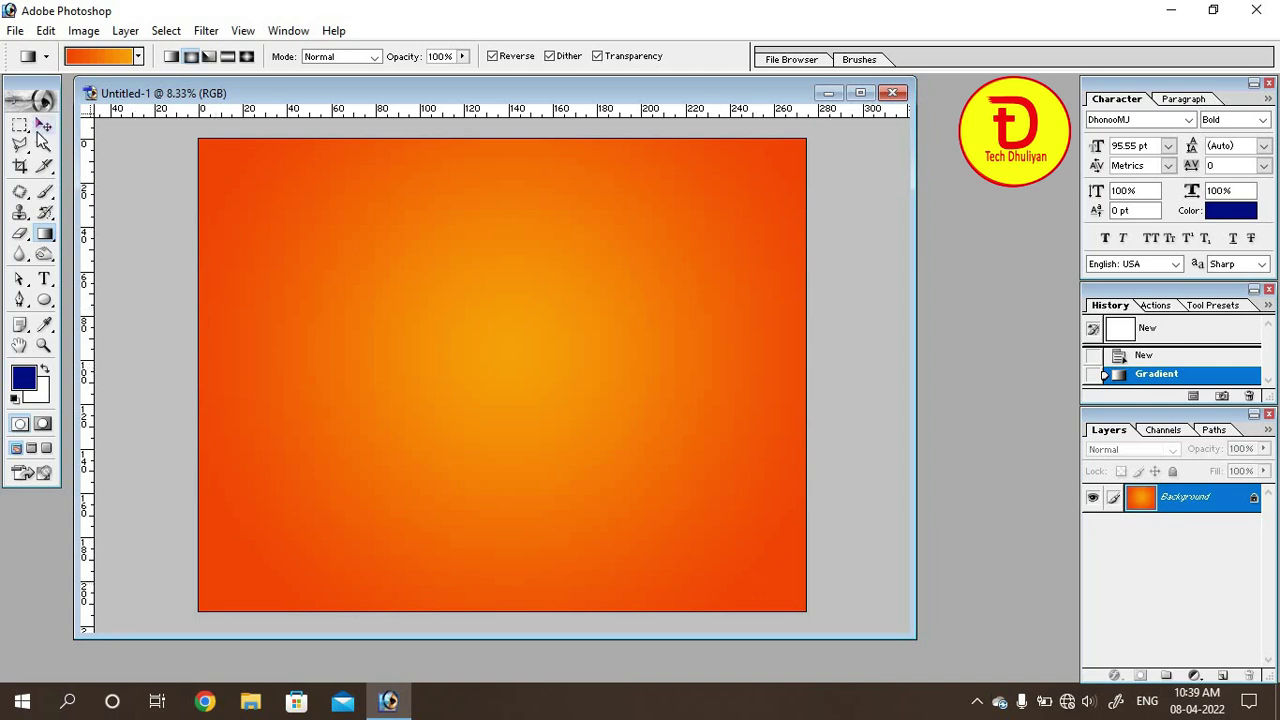
left_click(44, 124)
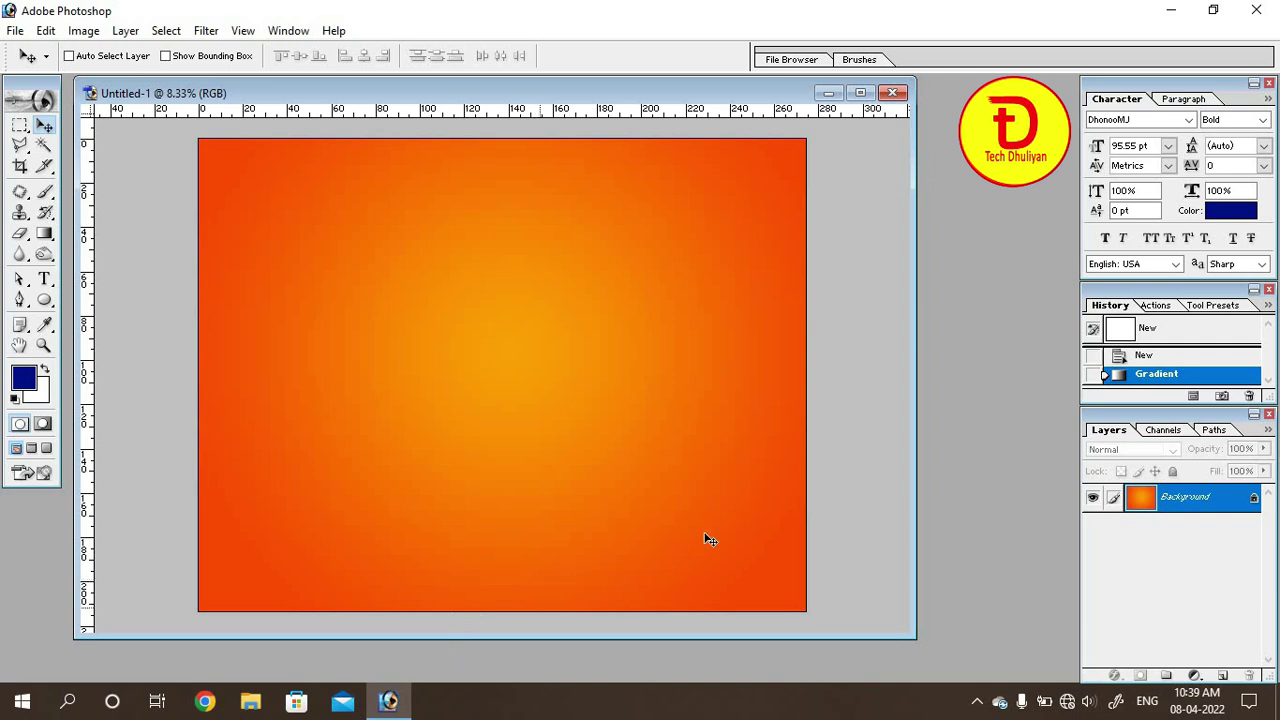
Step: Open the bharatmata image file and enlarge its window
key("ctrl+o")
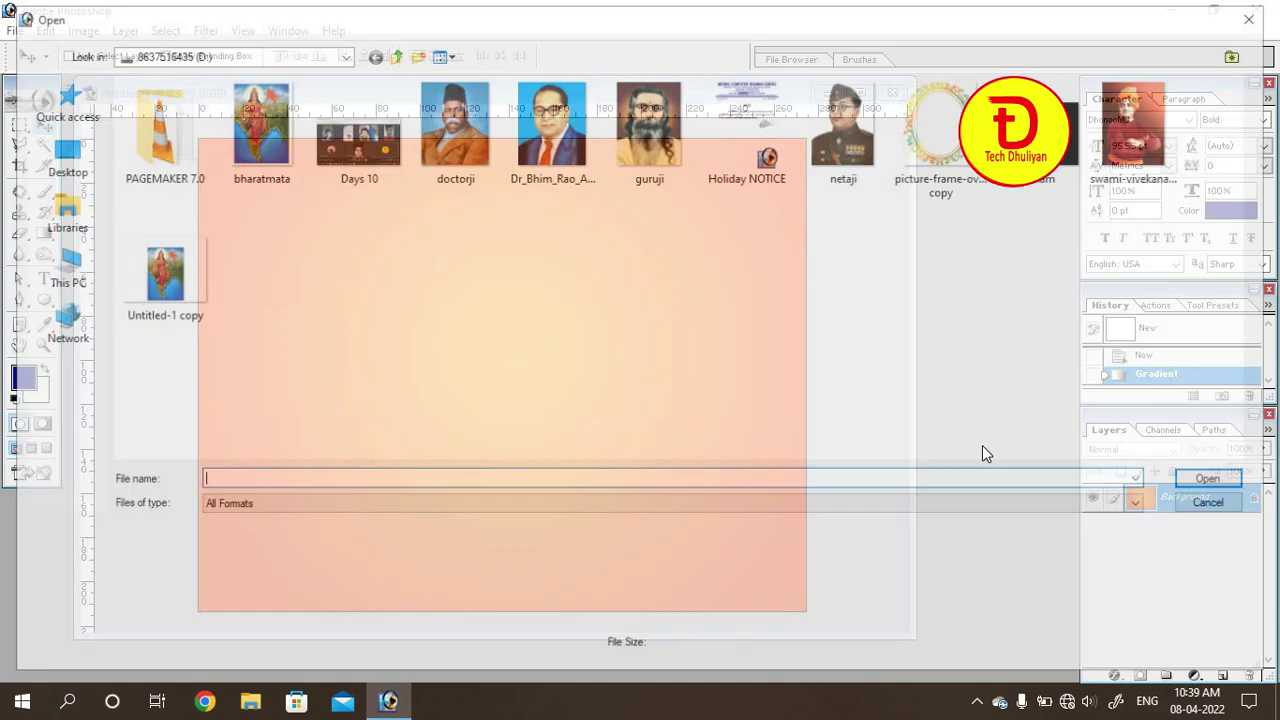
left_click(245, 140)
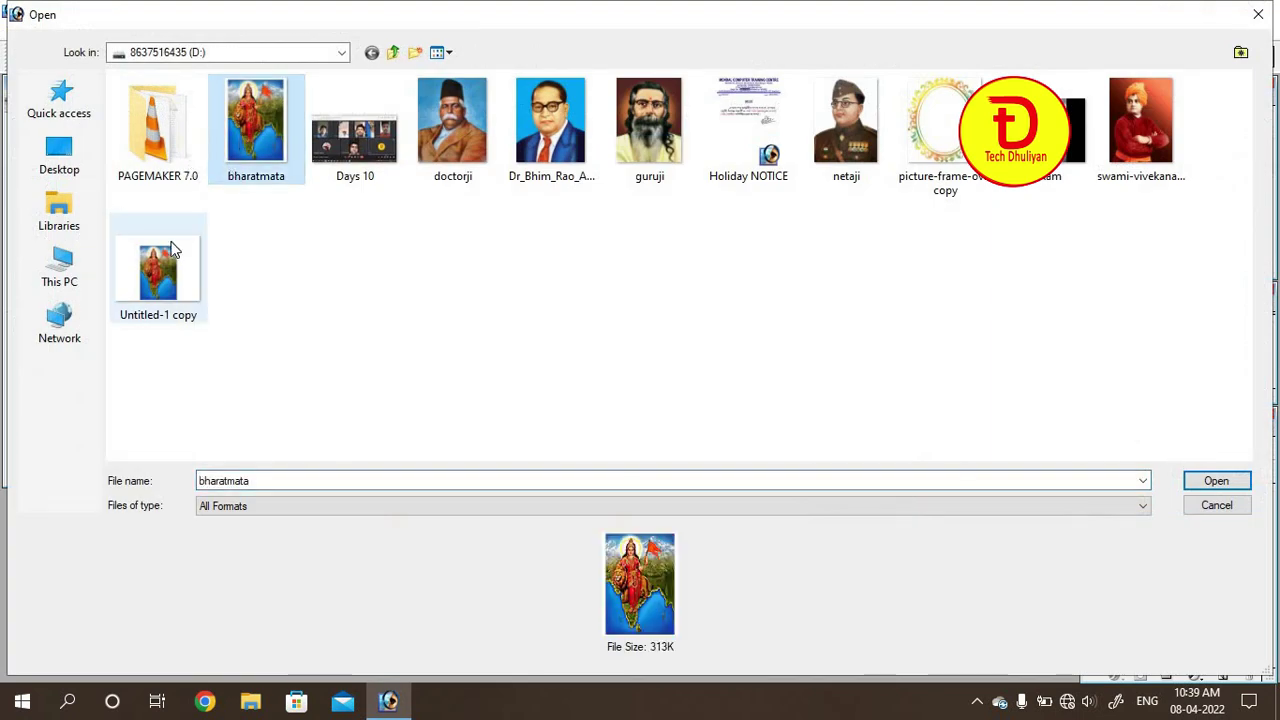
left_click(158, 270)
left_click(1243, 485)
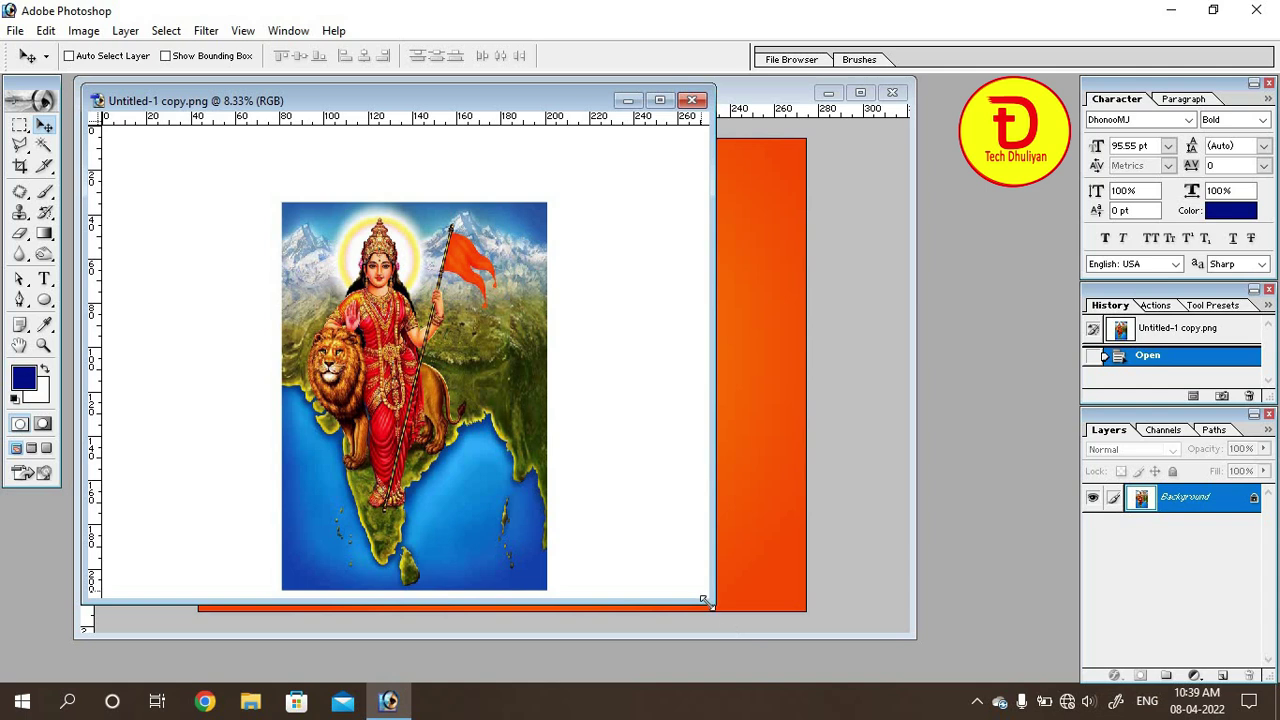
left_click_drag(748, 638, 765, 649)
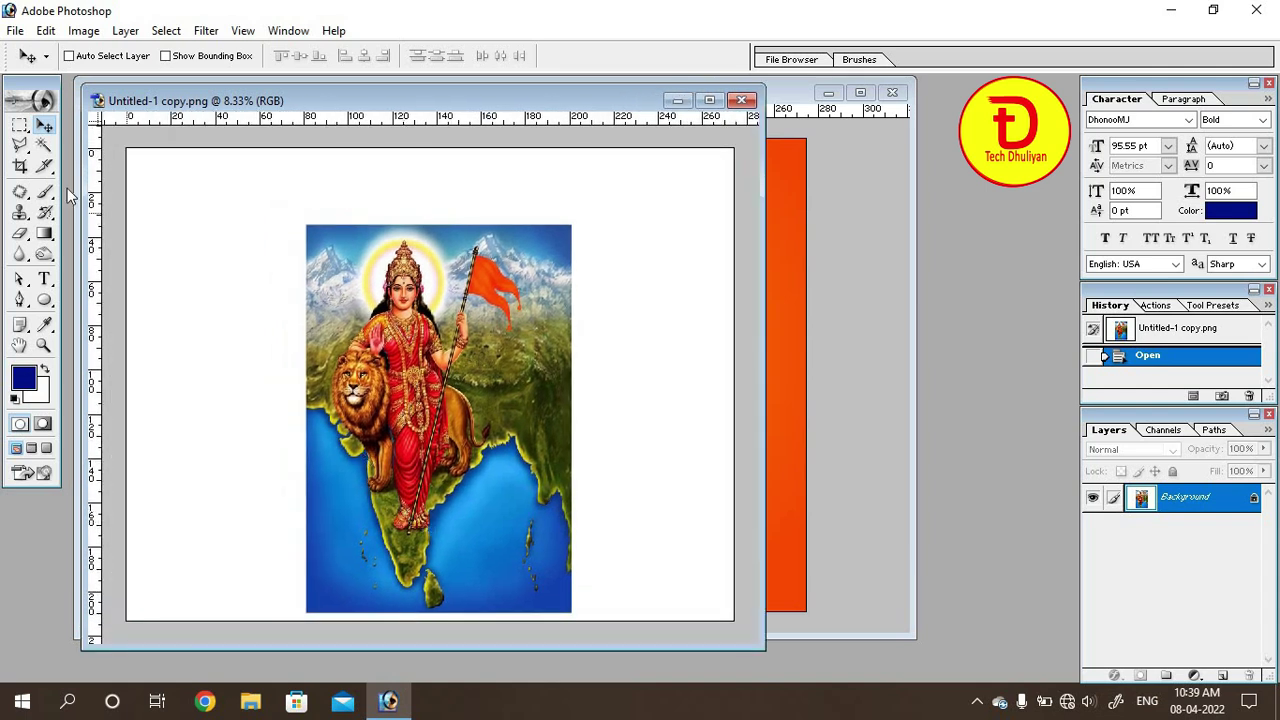
Step: Copy the whole Bharat Mata picture onto the poster, close its source, and centre it
left_click(20, 127)
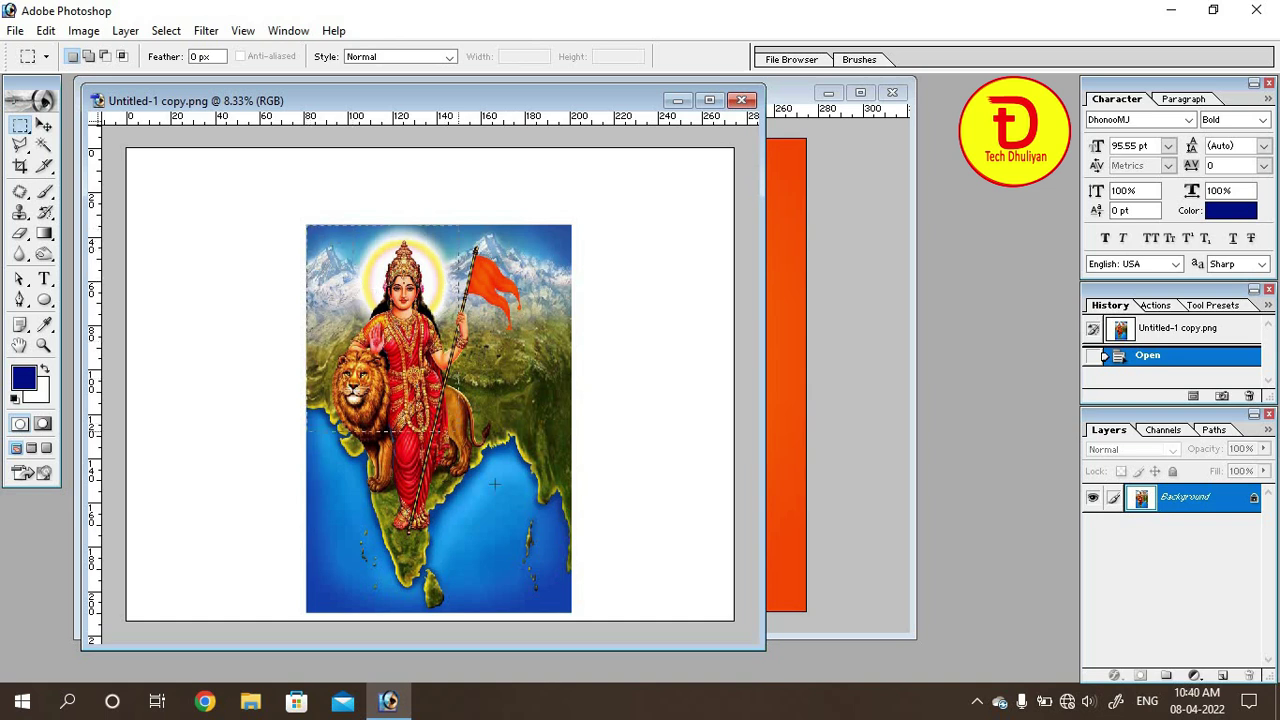
left_click_drag(530, 558, 571, 612)
left_click_drag(571, 612, 571, 612)
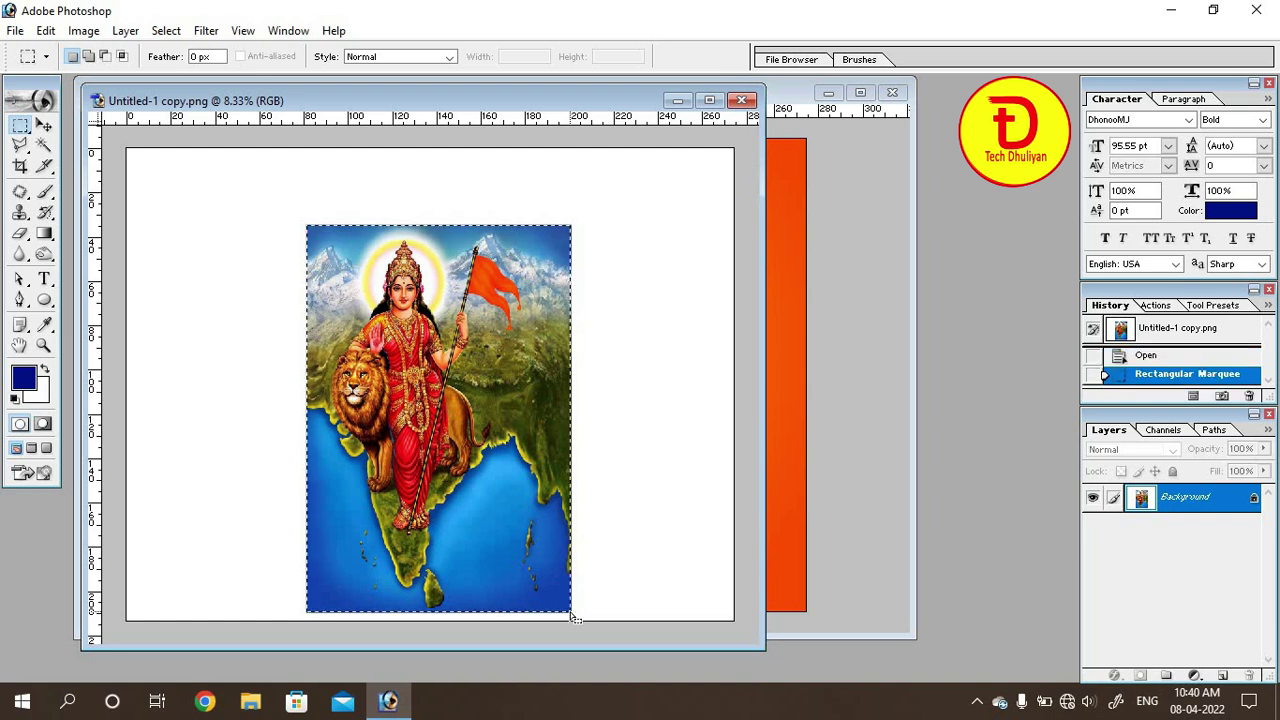
left_click(44, 124)
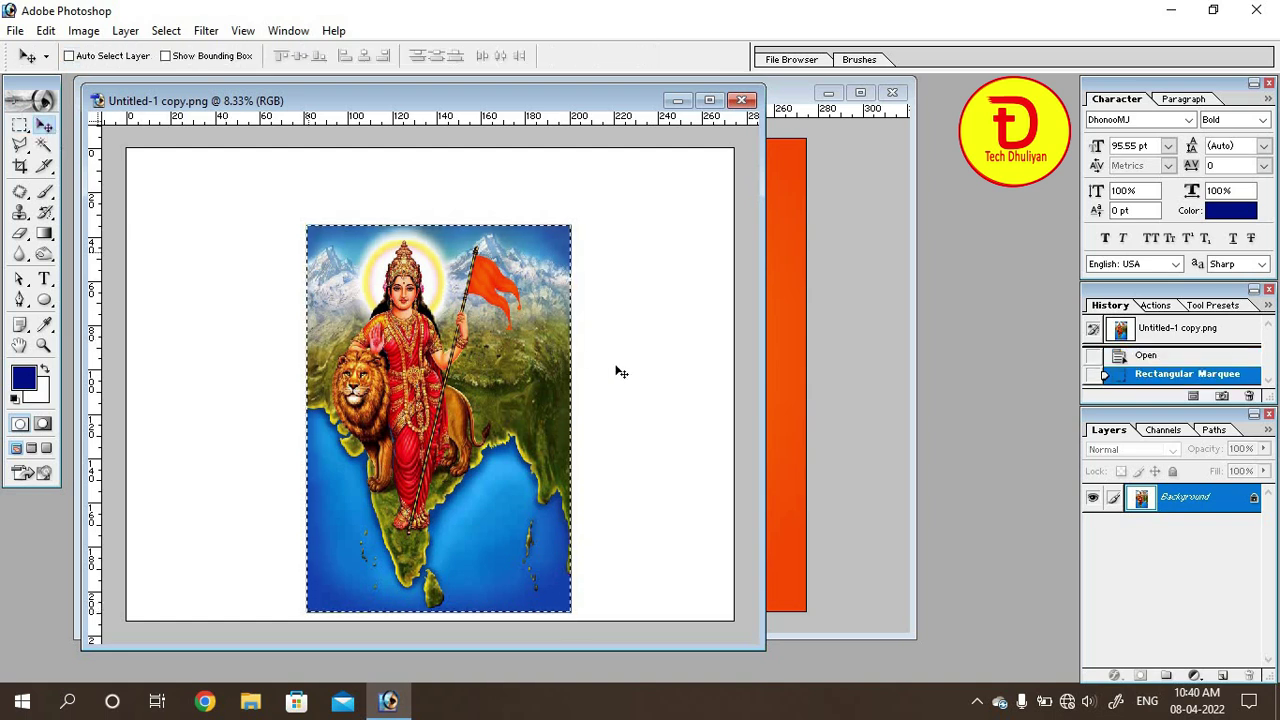
mouse_move(477, 365)
left_mouse_down()
mouse_move(806, 370)
mouse_move(540, 337)
left_mouse_up()
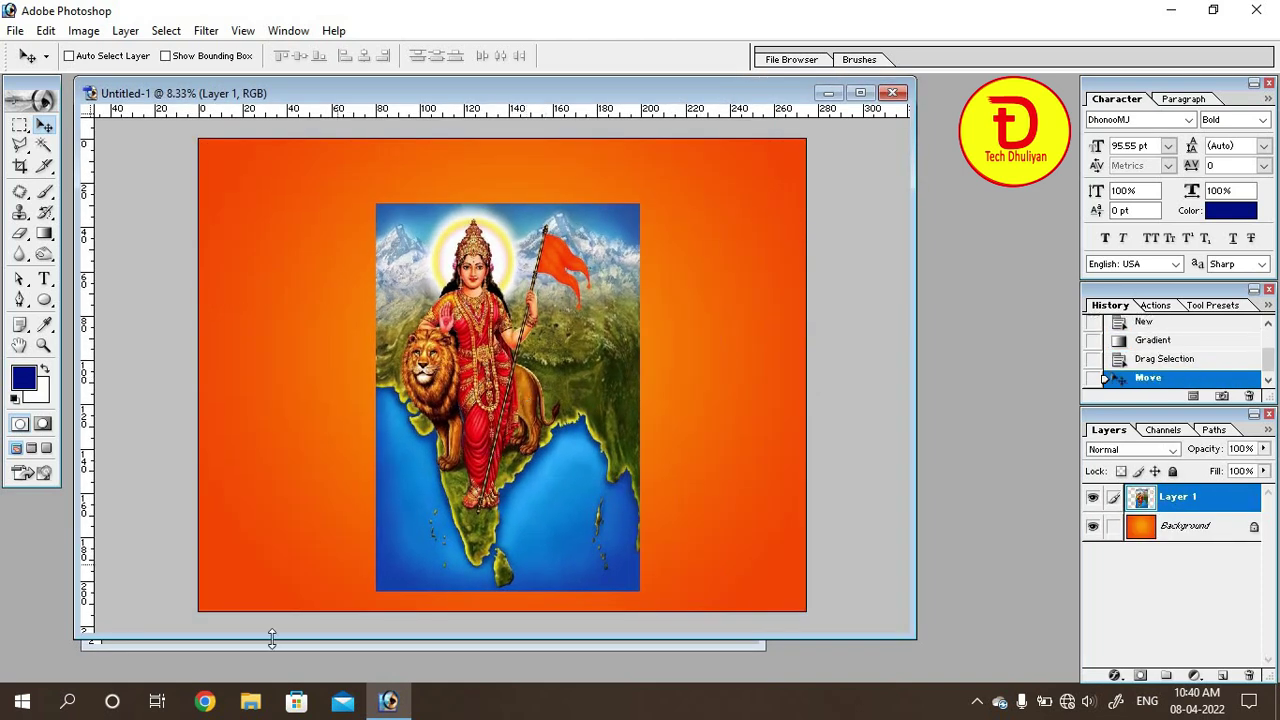
left_click(271, 642)
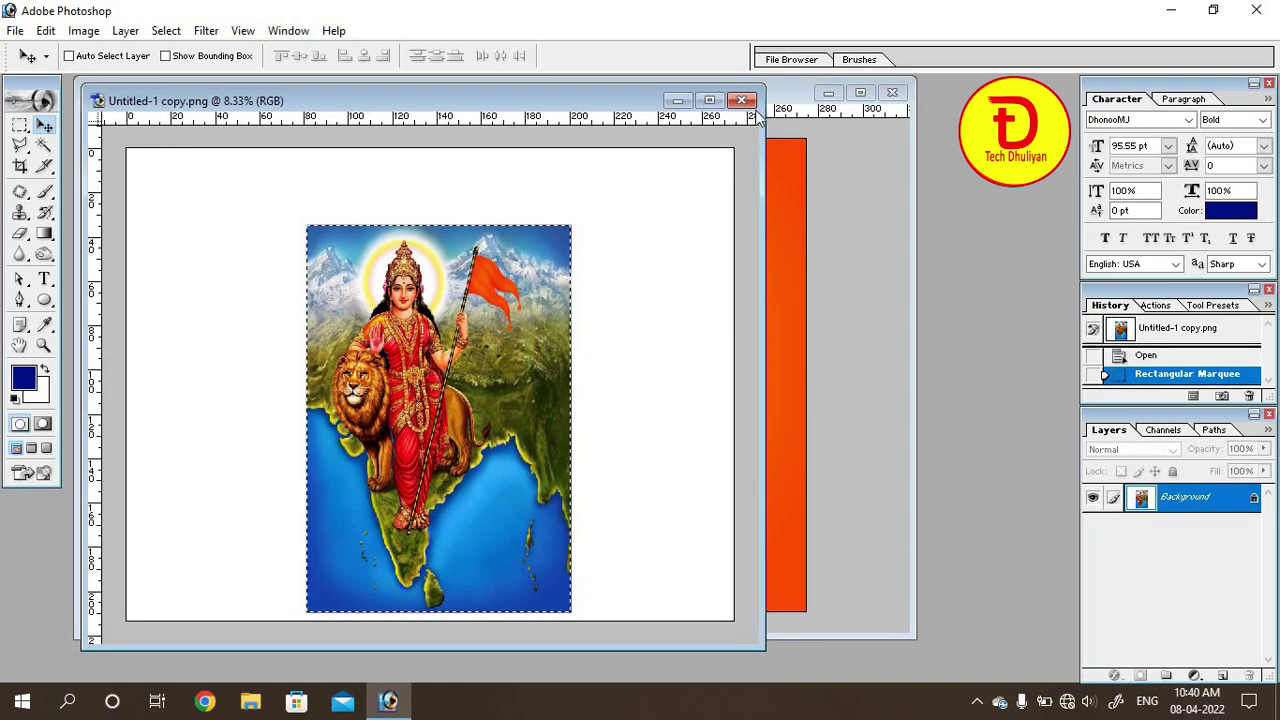
left_click(742, 100)
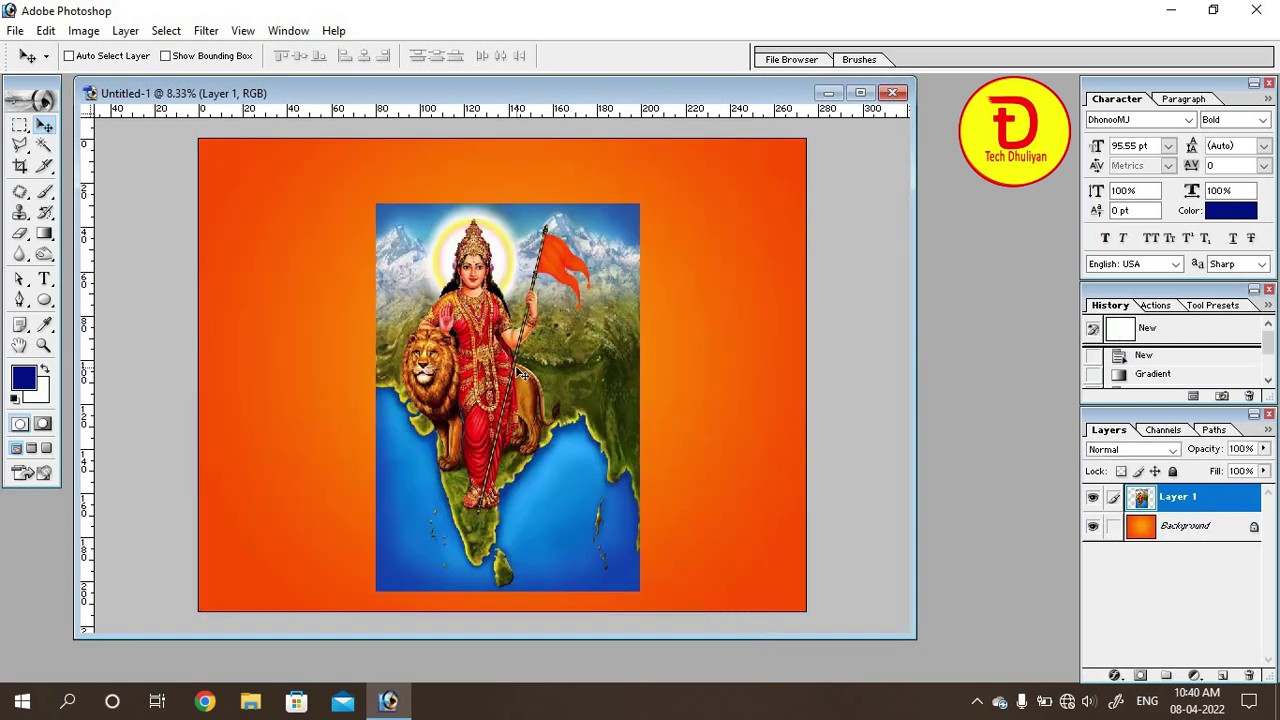
left_click_drag(521, 374, 509, 361)
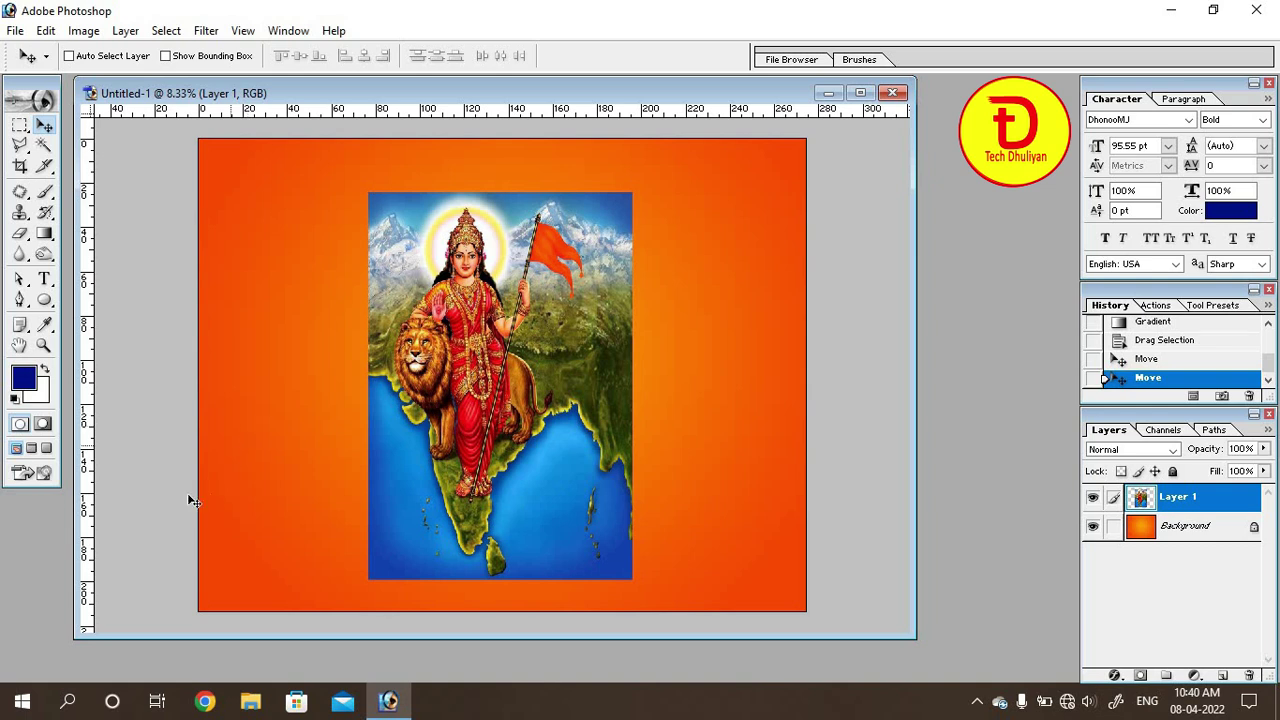
Step: Open the oval frame image and drag it into the poster's lower left
double_click(31, 553)
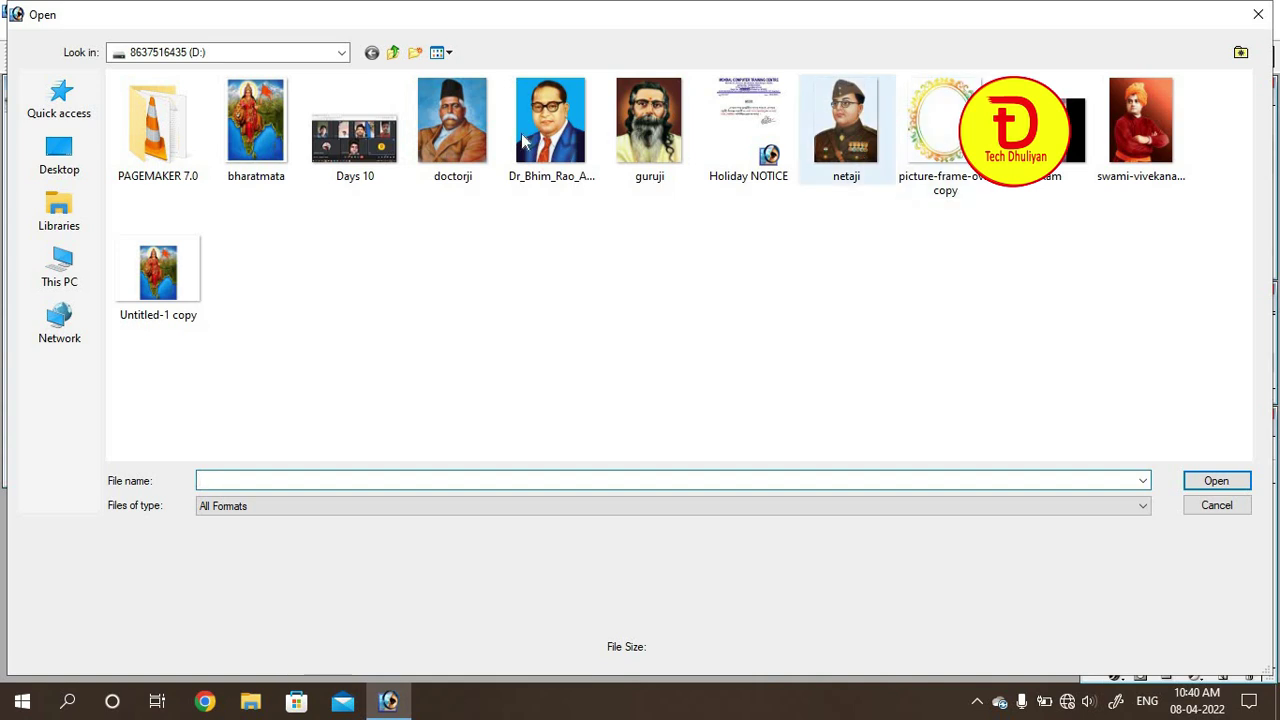
double_click(935, 130)
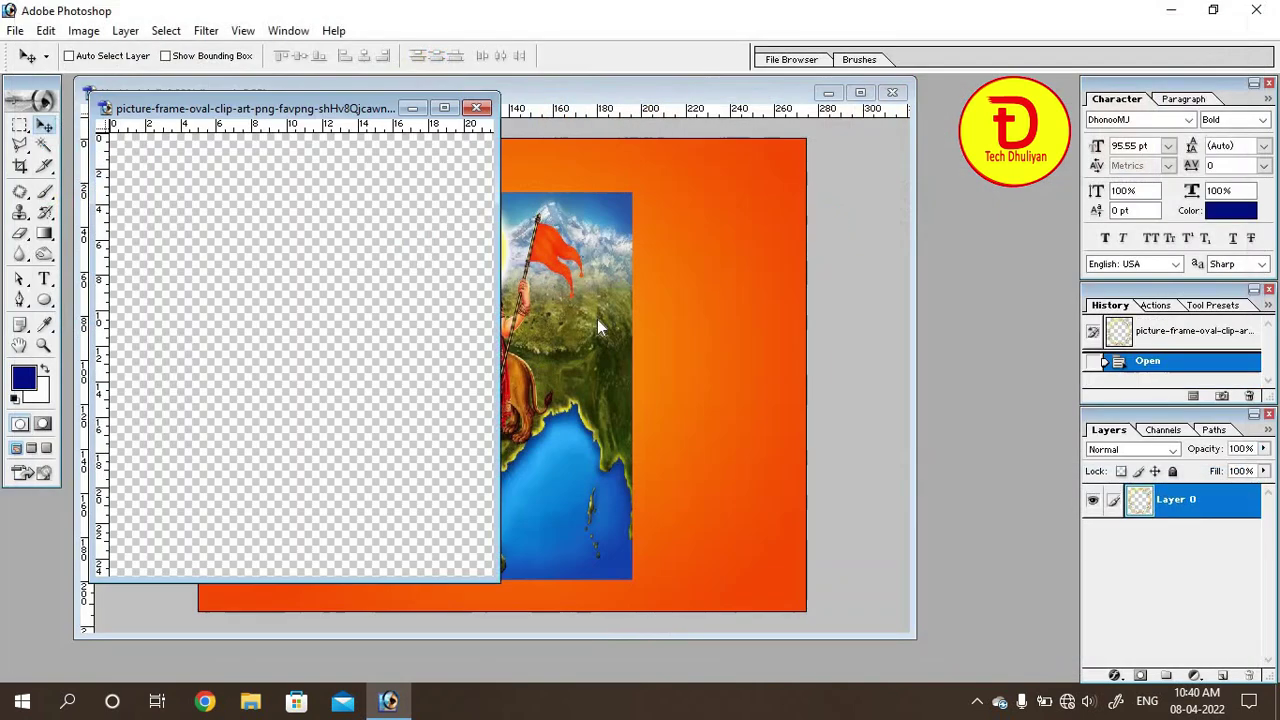
left_click_drag(252, 295, 705, 345)
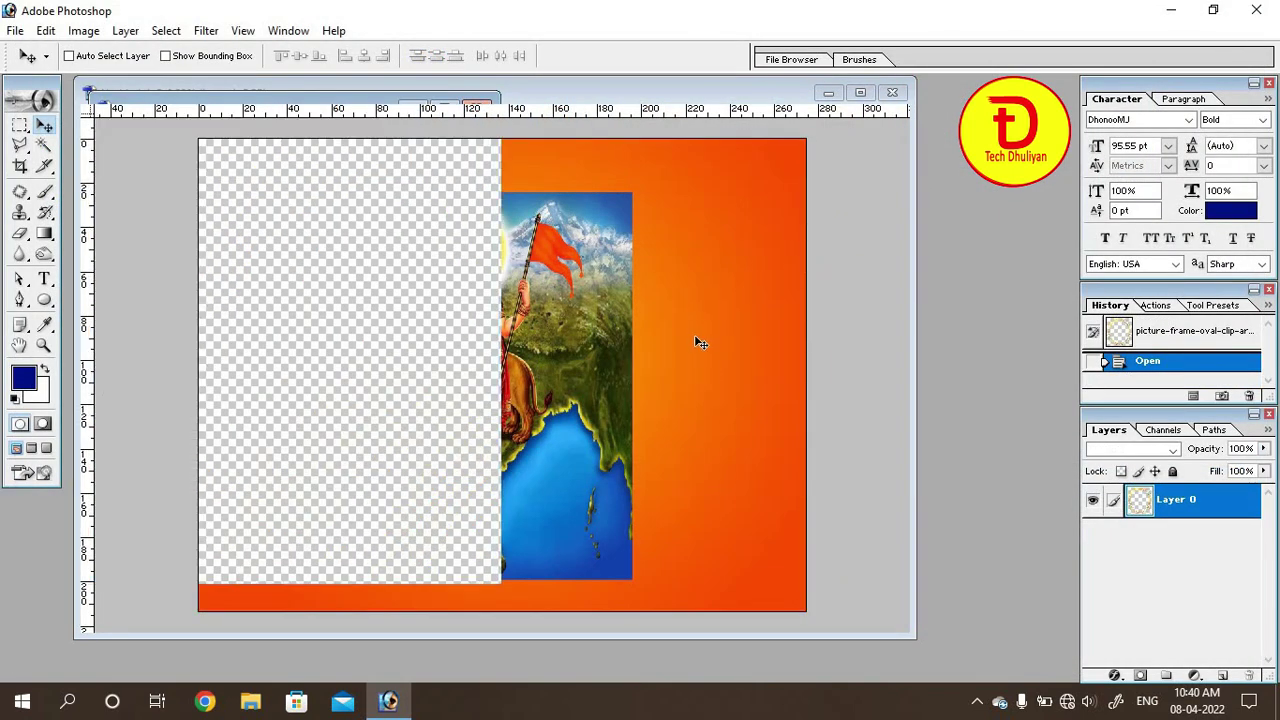
left_click_drag(295, 327, 263, 531)
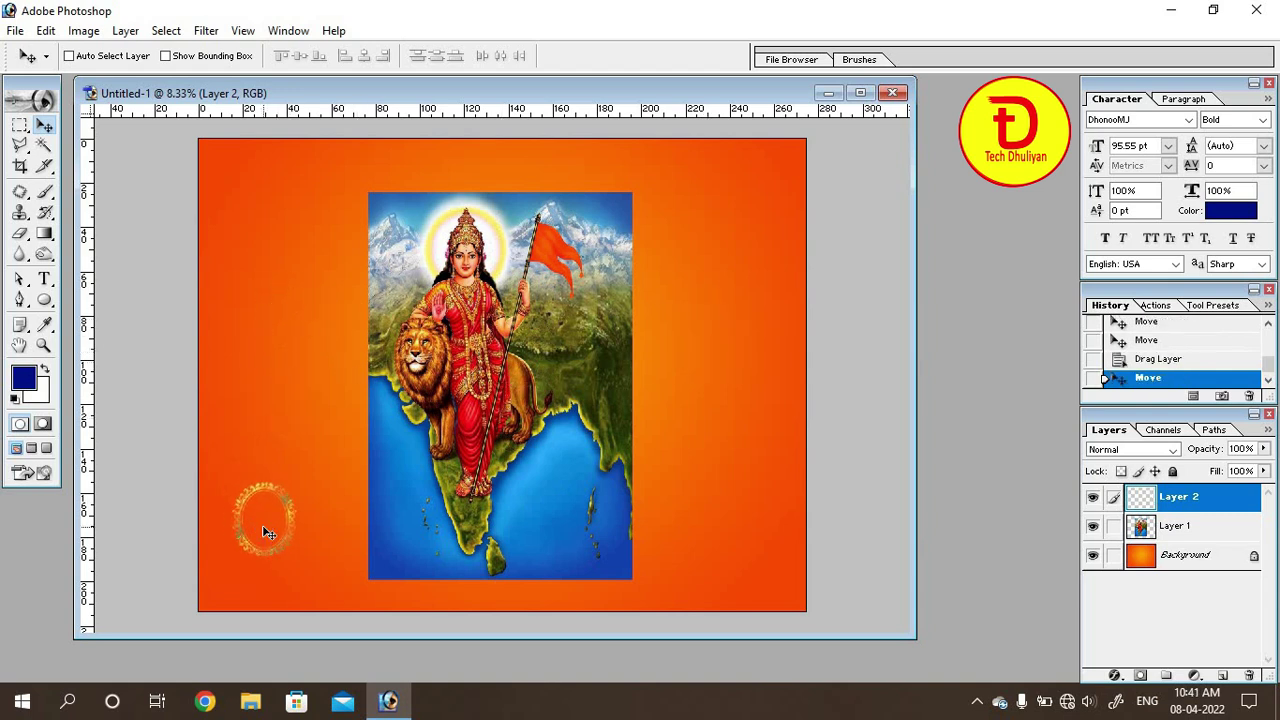
Step: Scale the gold ring to about 179% × 162% and nudge it slightly left
key("ctrl+t")
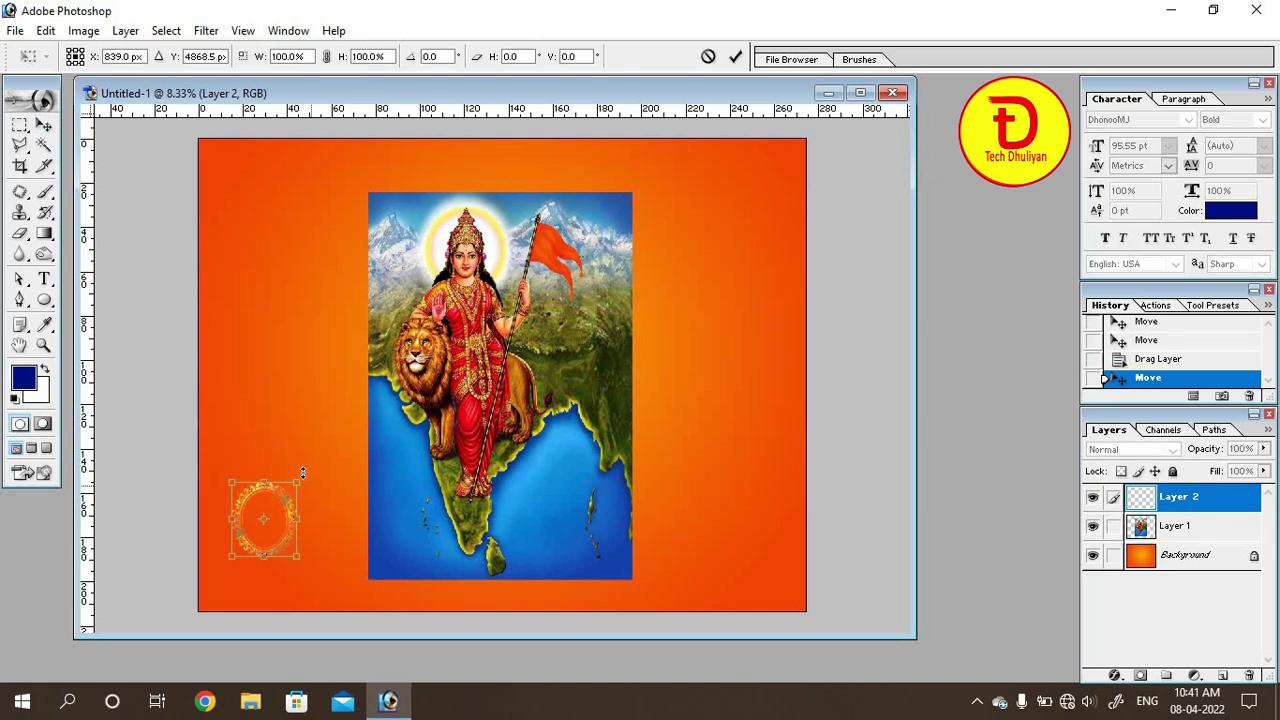
left_click_drag(303, 478, 346, 441)
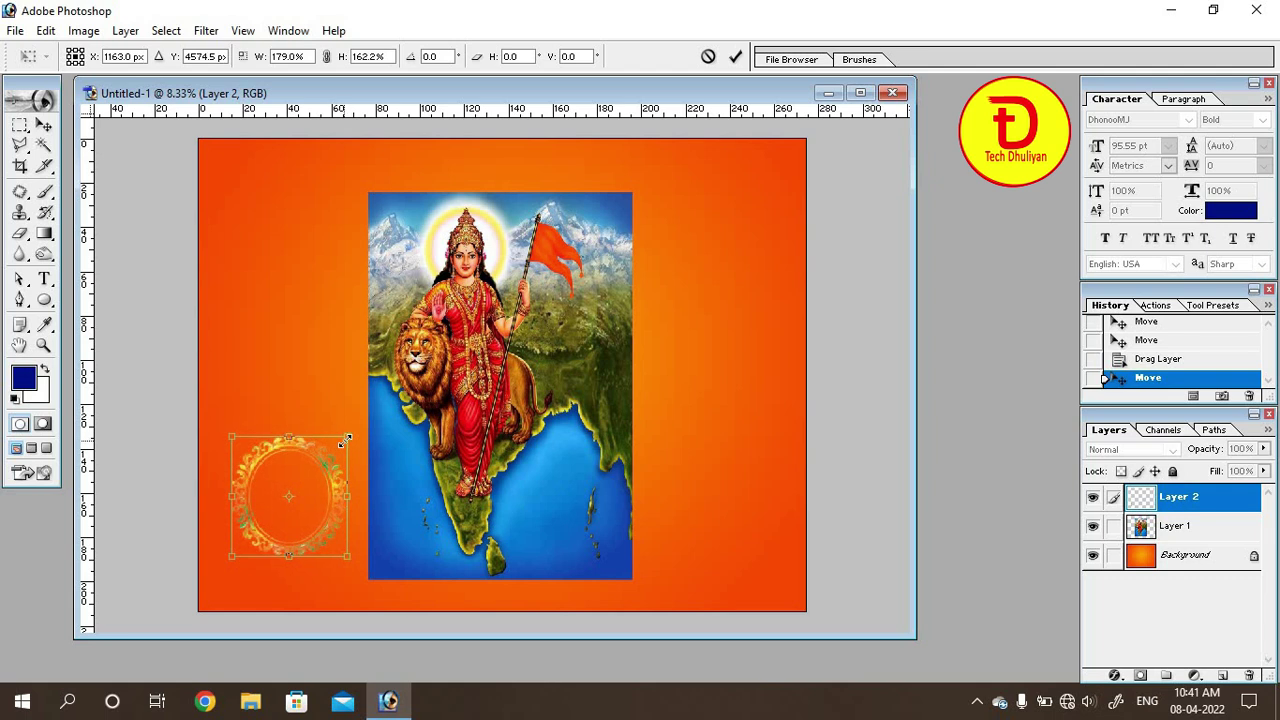
key("Return")
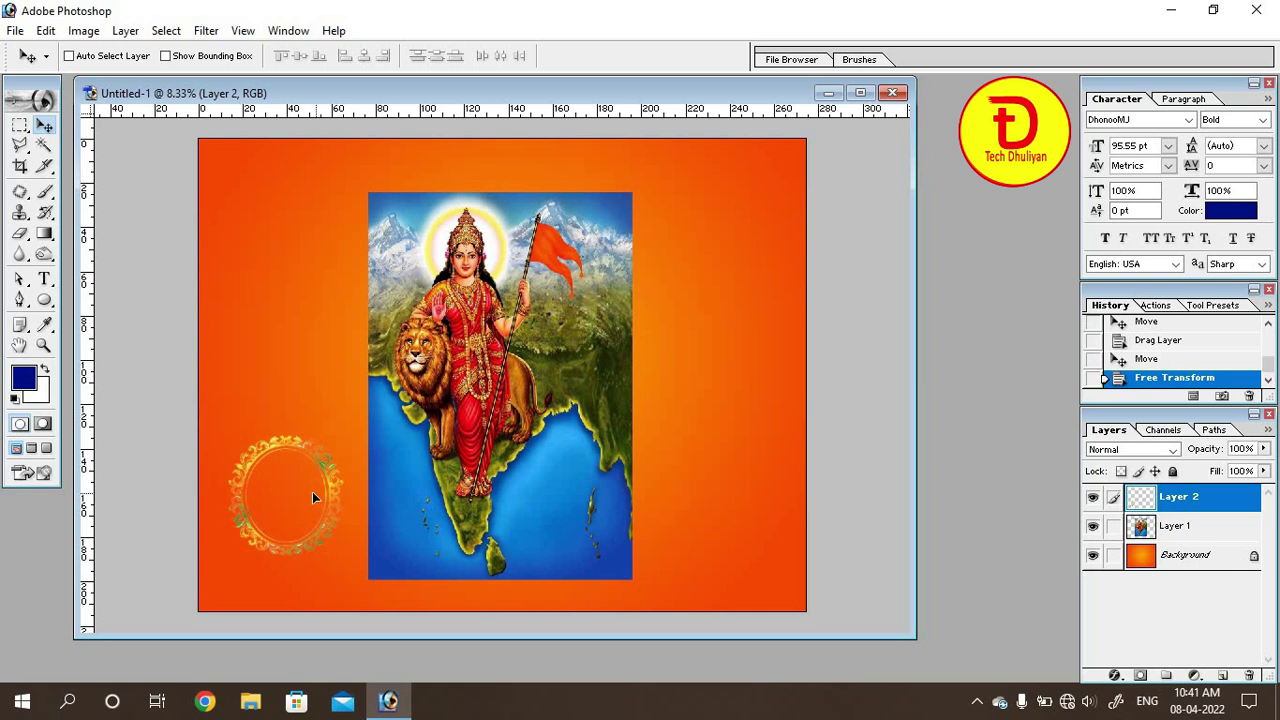
left_click_drag(312, 491, 308, 493)
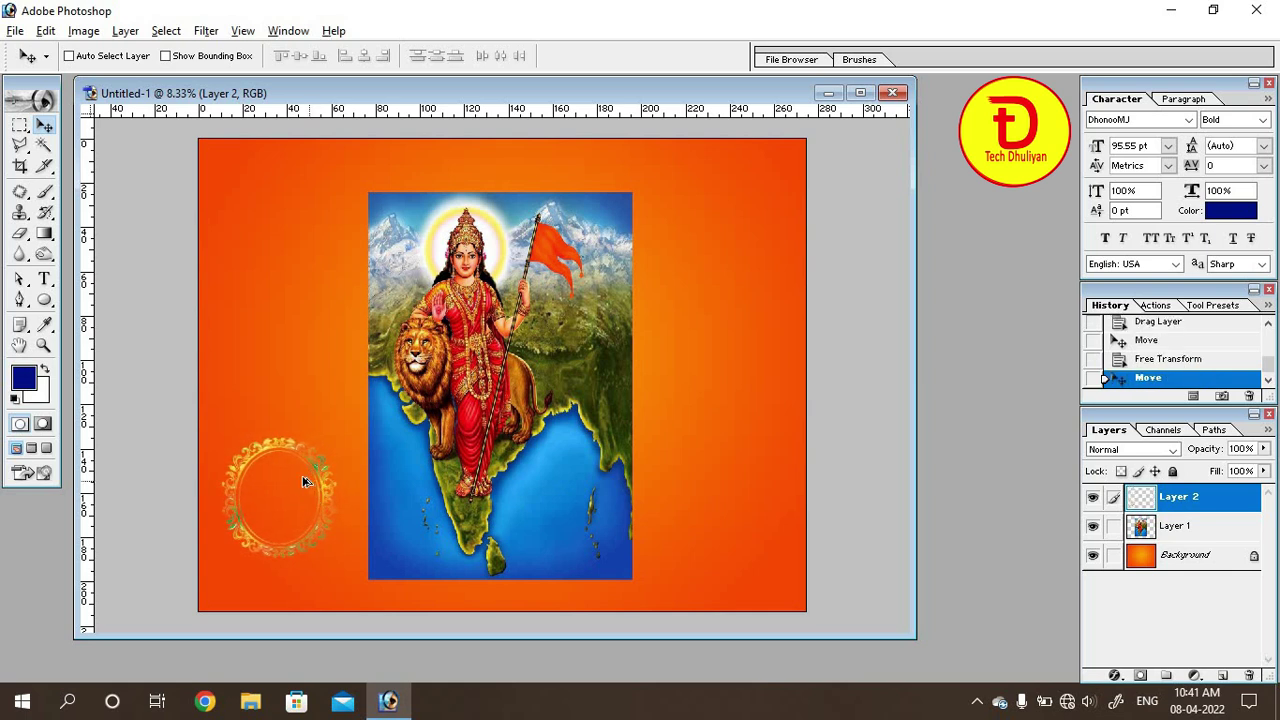
Step: Duplicate the gold ring twice and stack the copies along a left vertical guide
left_click_drag(308, 493, 373, 531)
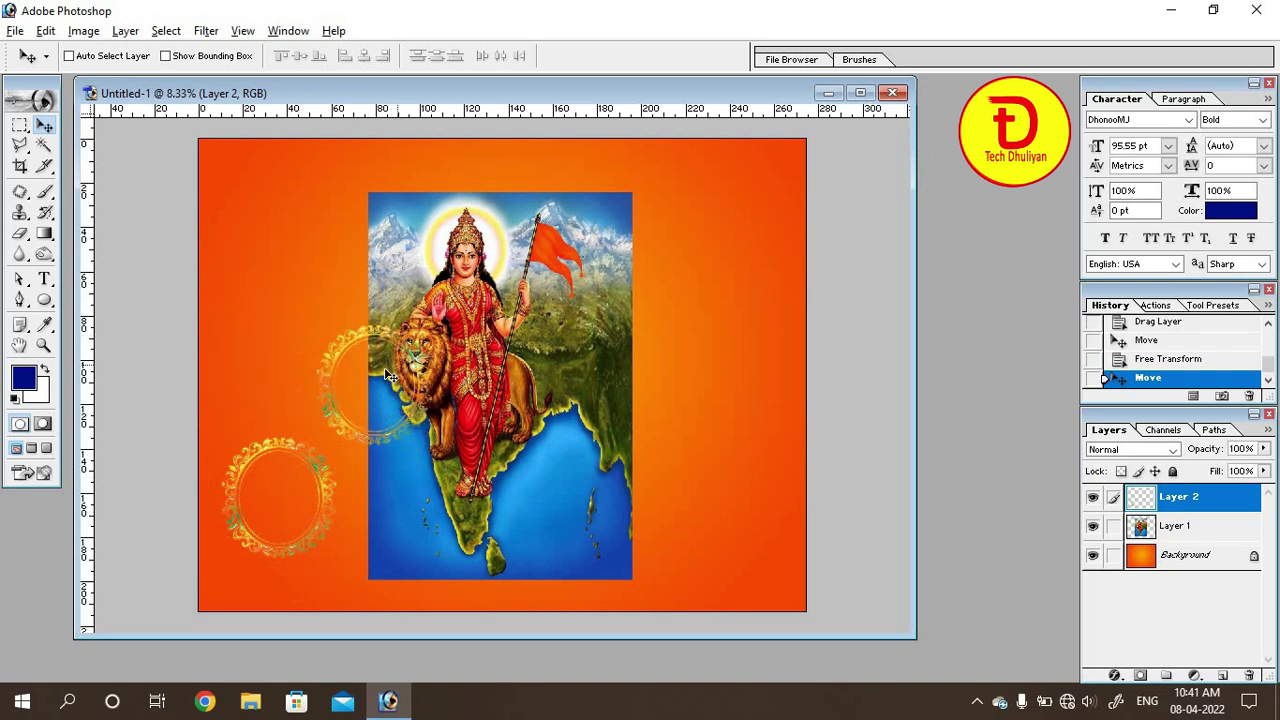
left_click_drag(361, 352, 398, 378)
left_click_drag(232, 387, 218, 389)
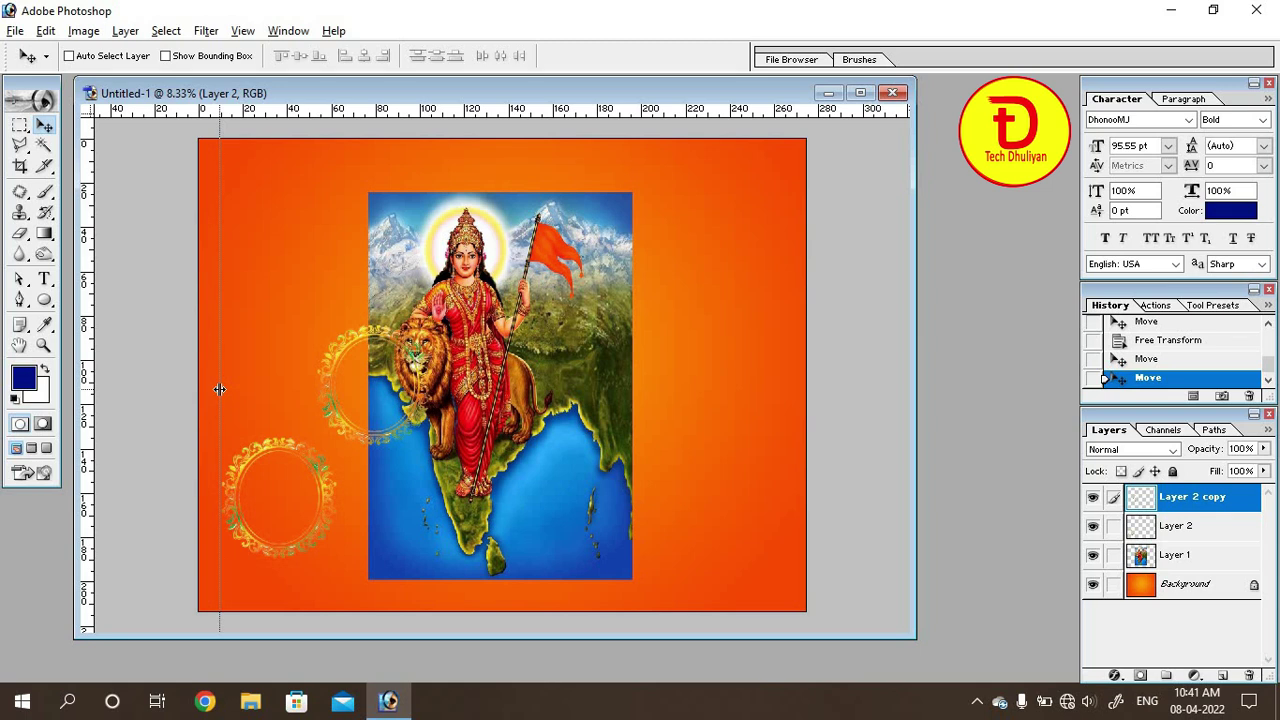
left_click_drag(219, 389, 219, 389)
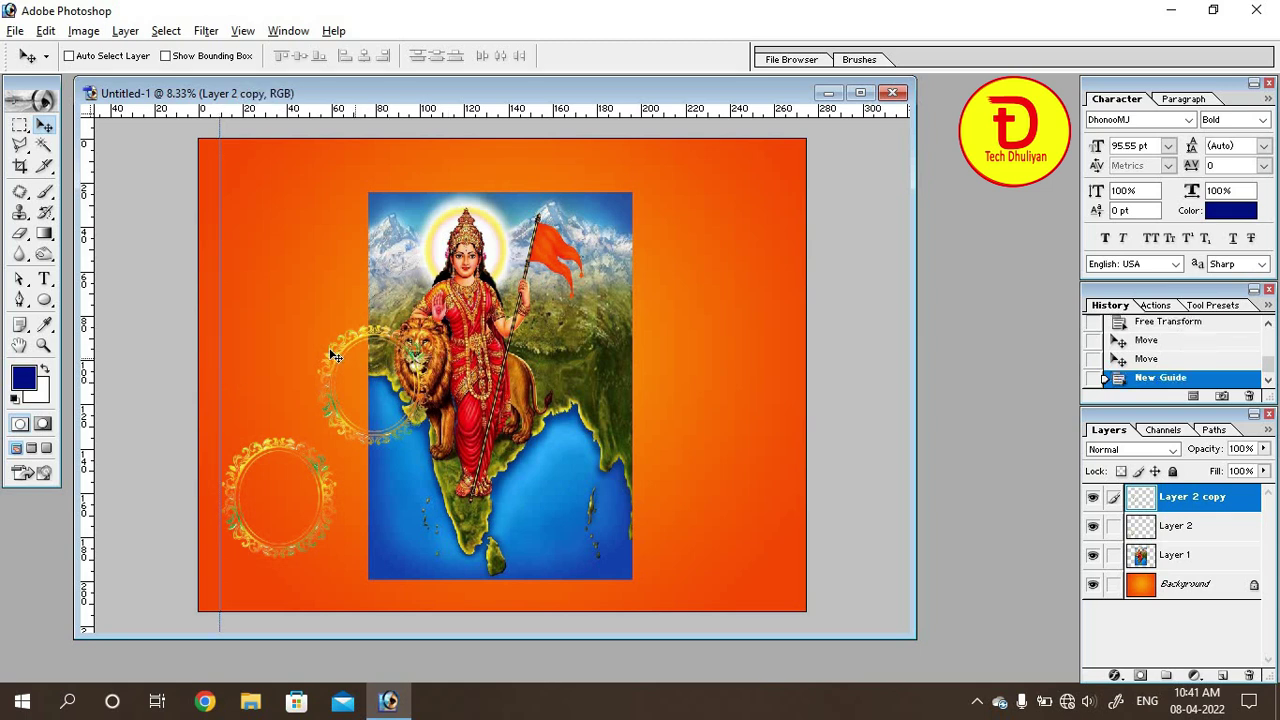
left_click_drag(309, 350, 234, 316)
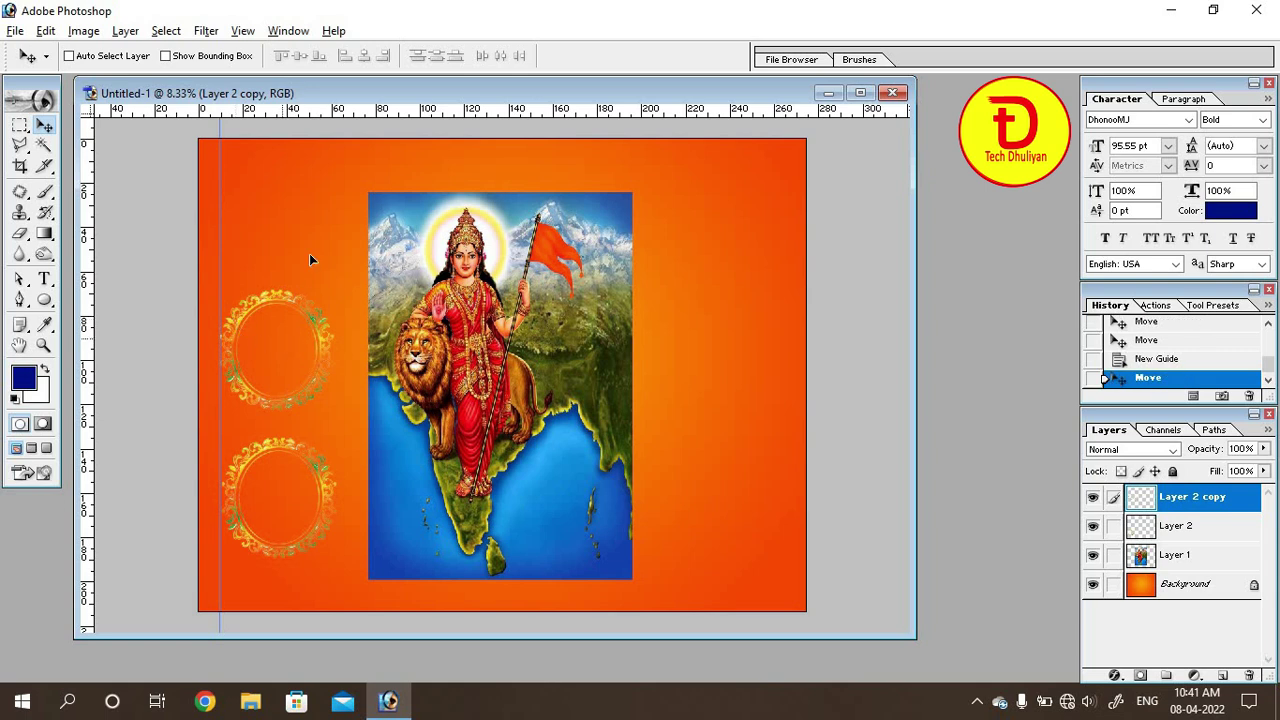
mouse_move(309, 260)
left_mouse_down()
mouse_move(285, 203)
mouse_move(292, 374)
left_mouse_up()
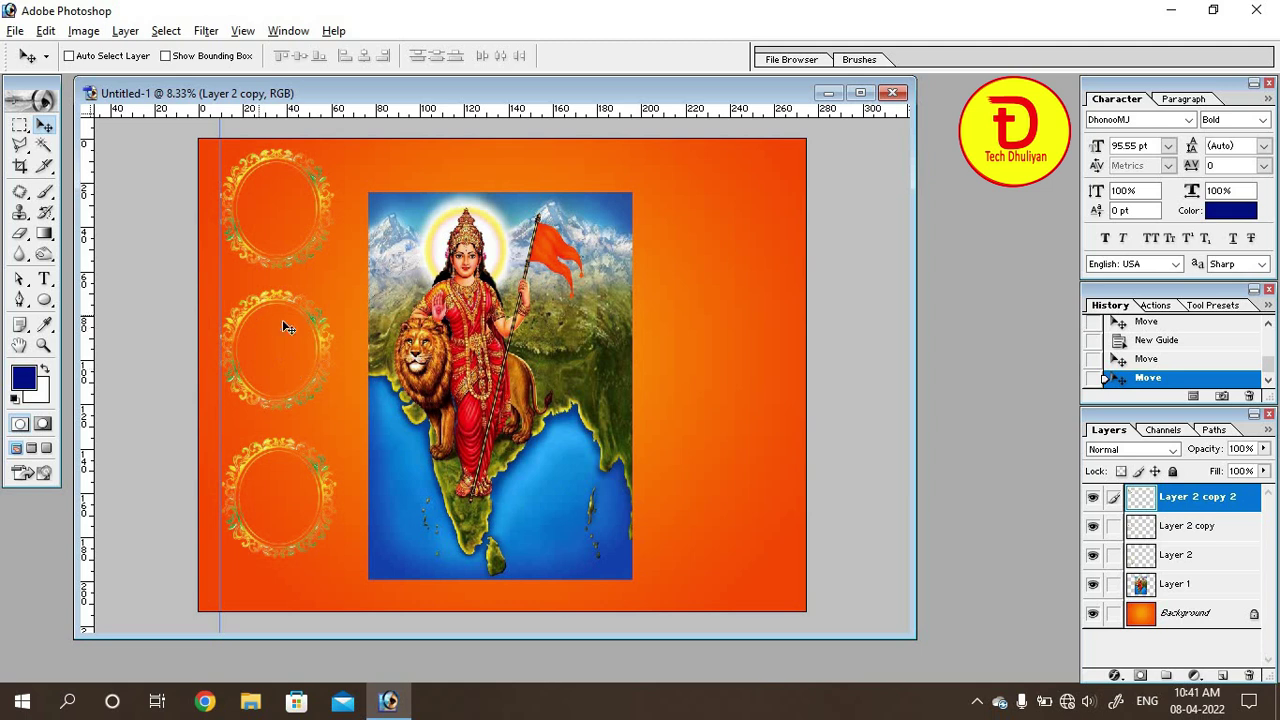
Step: Even out the column spacing by nudging the middle and bottom rings
left_click(1218, 530)
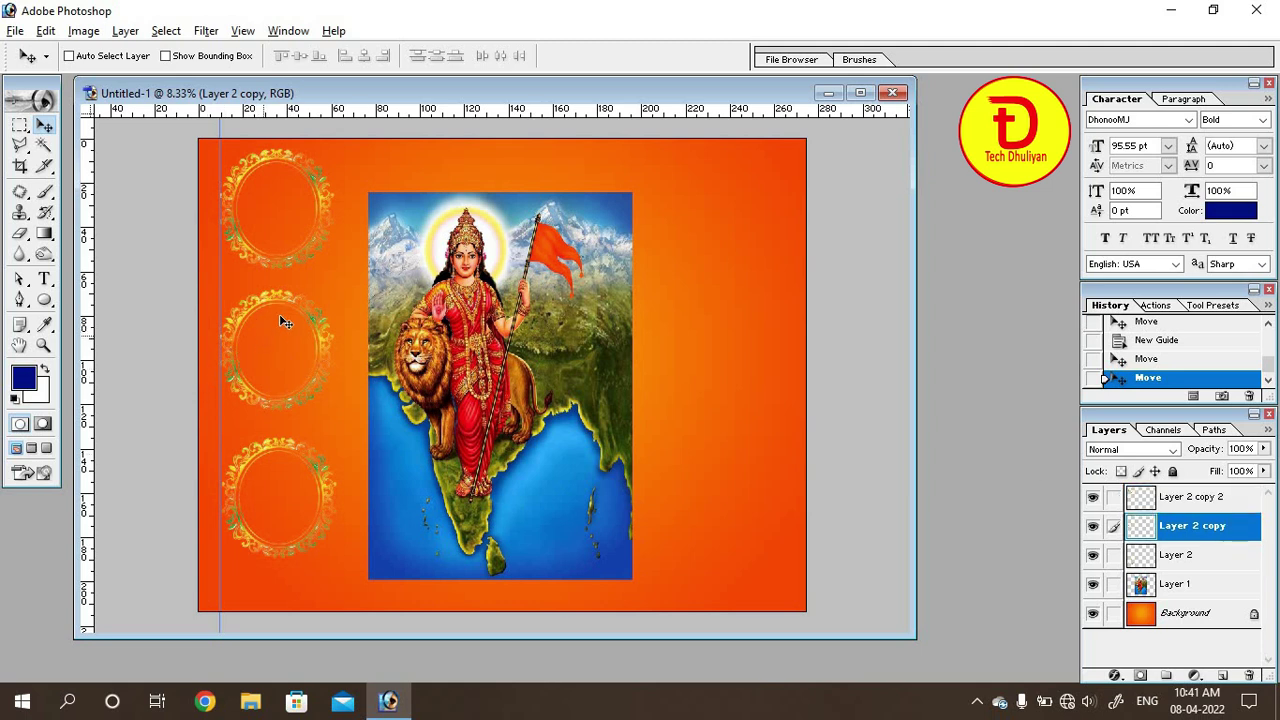
left_click_drag(295, 309, 288, 304)
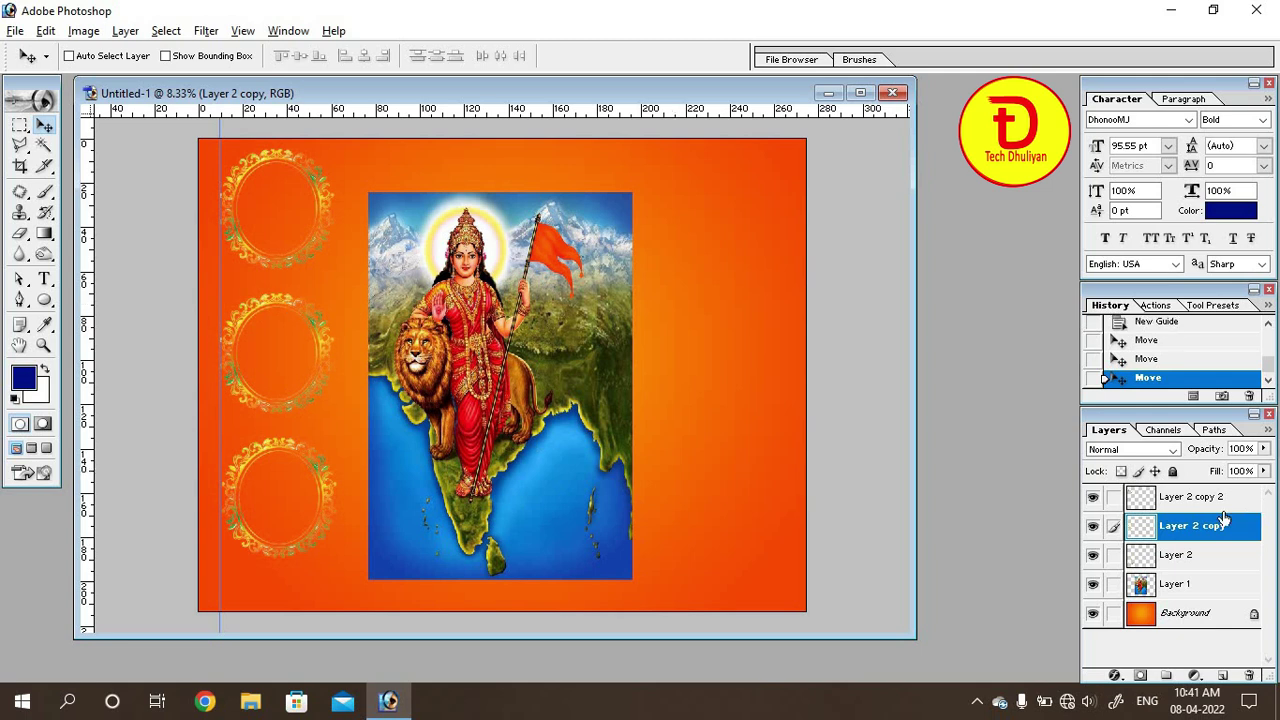
left_click(1178, 556)
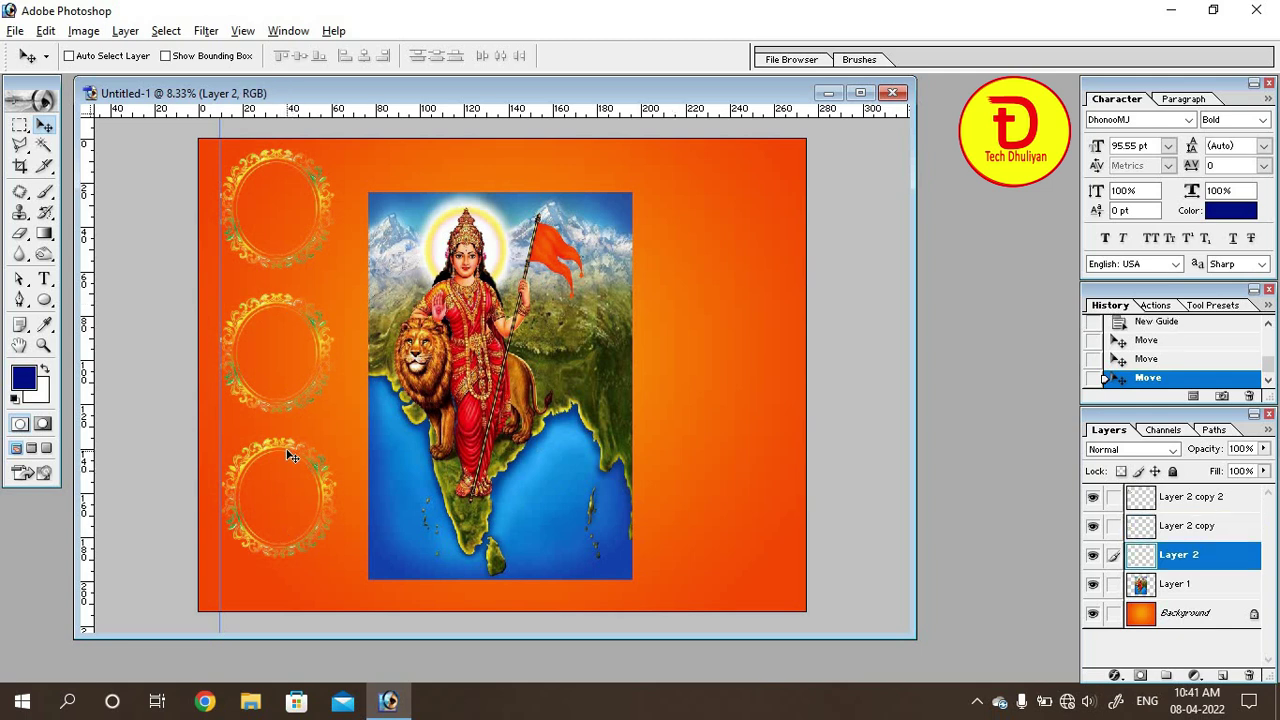
left_click_drag(287, 451, 287, 458)
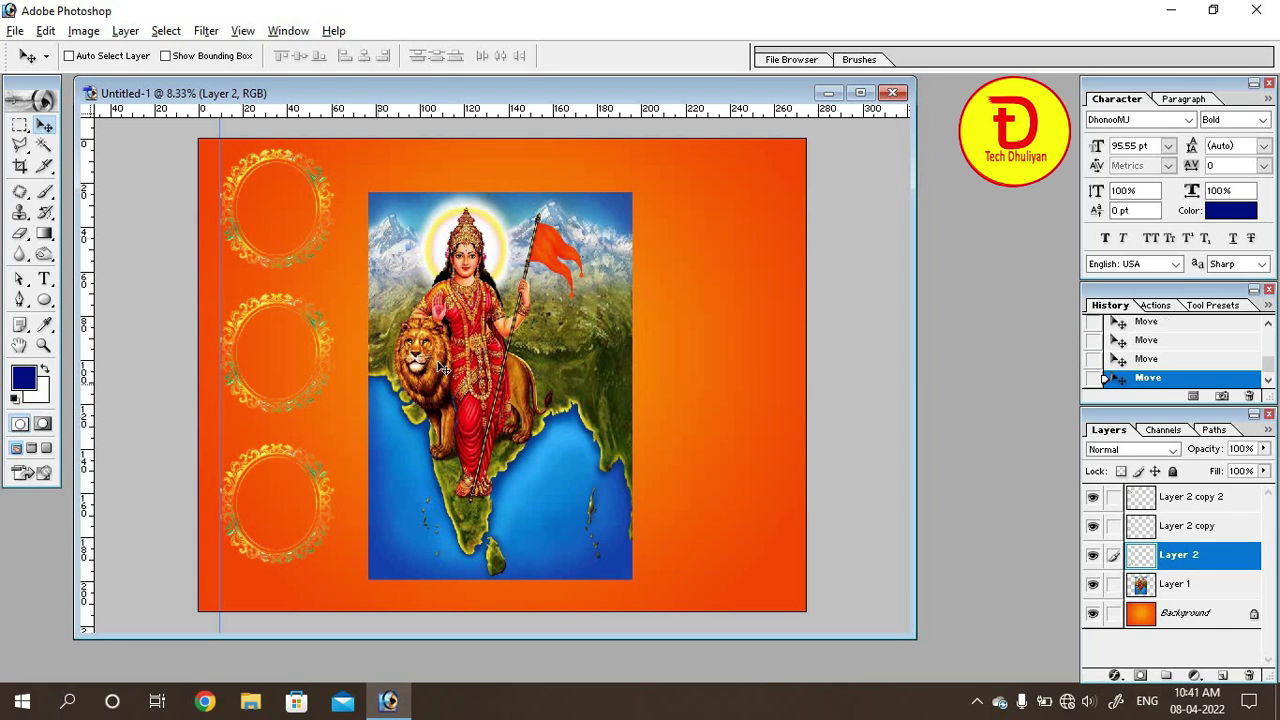
Step: Copy a gold ring to the upper right, aligned to vertical and horizontal guides
left_click_drag(217, 289, 786, 298)
mouse_move(265, 240)
left_mouse_down()
mouse_move(686, 140)
mouse_move(697, 346)
left_mouse_up()
mouse_move(270, 510)
left_mouse_down()
mouse_move(727, 227)
mouse_move(726, 242)
left_mouse_up()
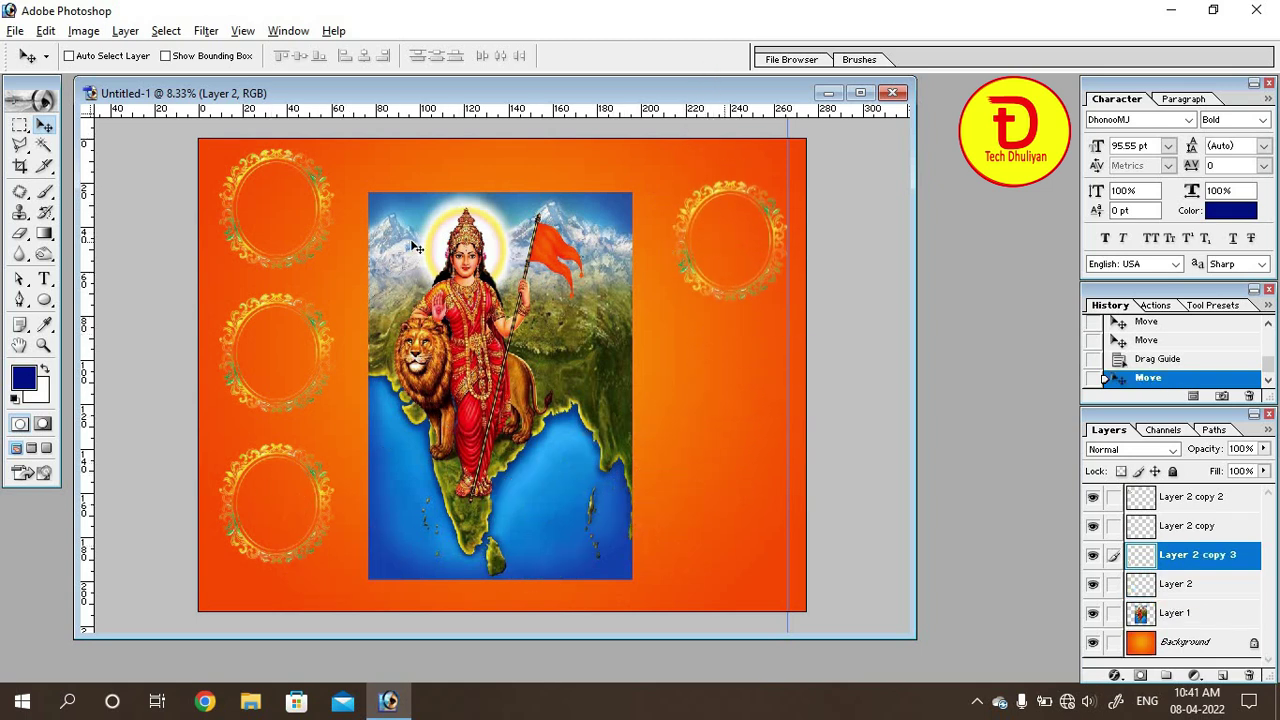
left_click_drag(430, 117, 431, 148)
left_click_drag(754, 243, 748, 213)
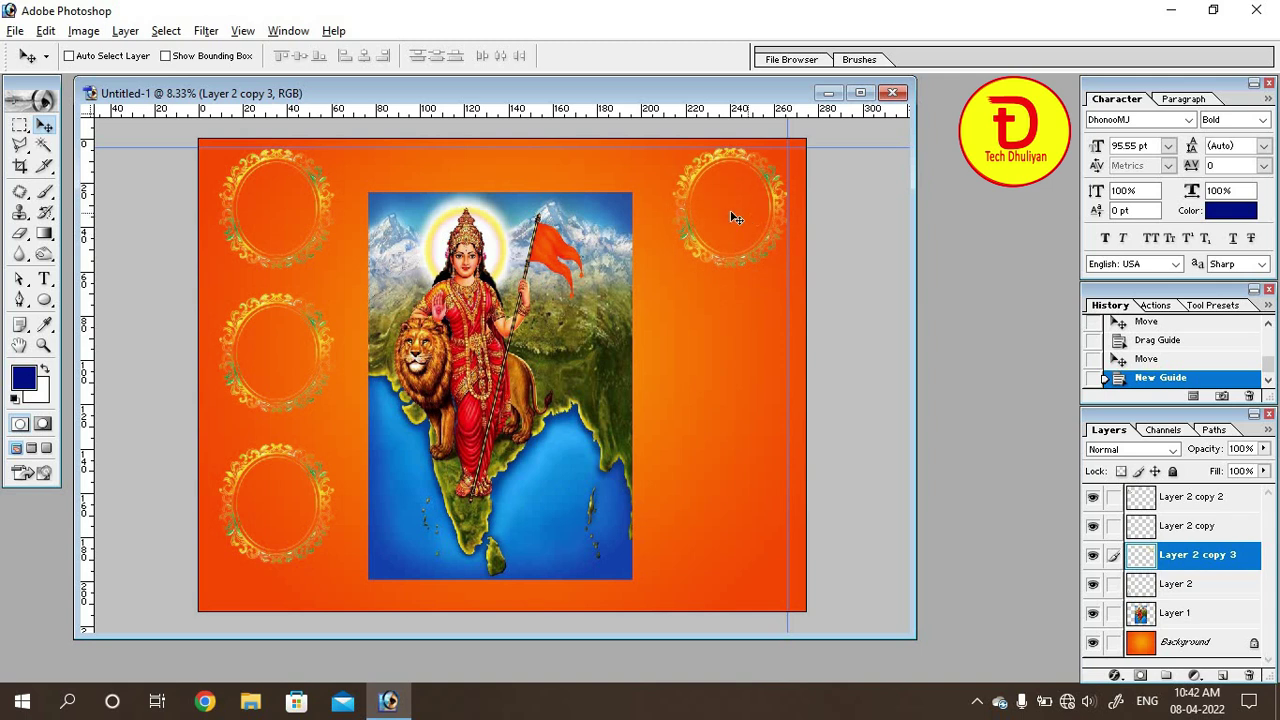
Step: Add middle and bottom right-side ring copies aligned to the moved horizontal guide
left_click_drag(587, 148, 578, 291)
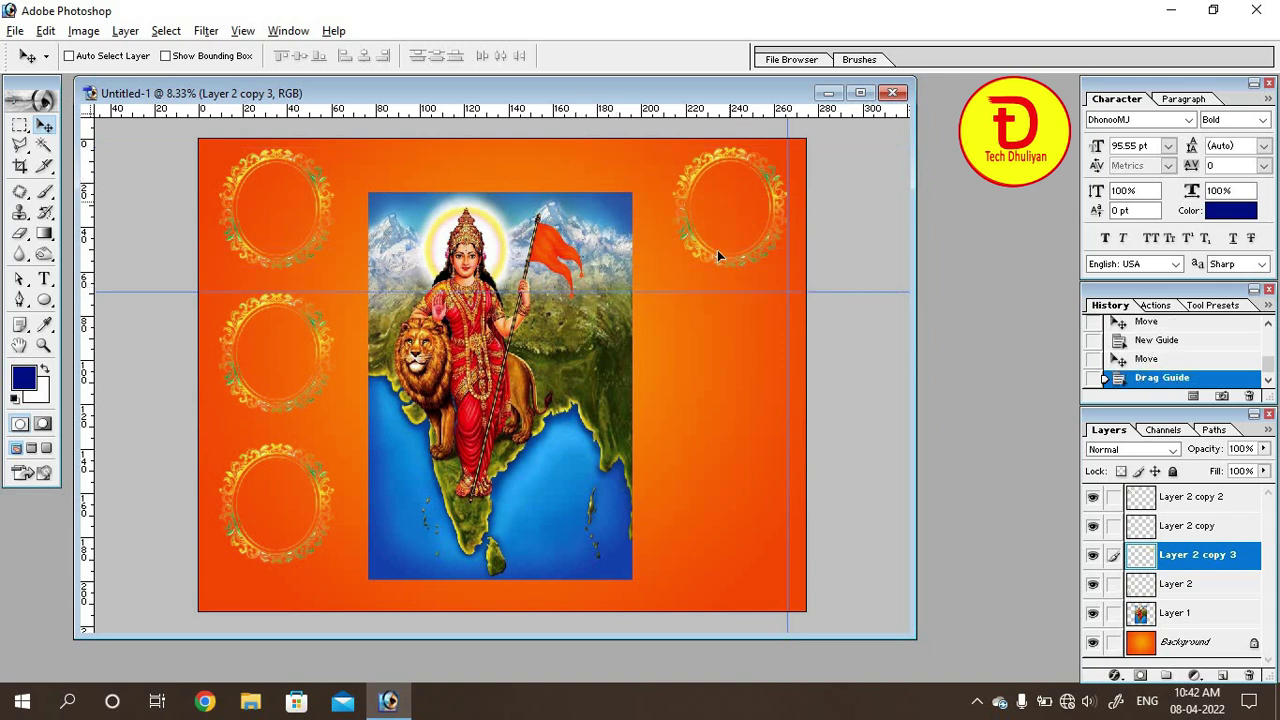
left_click_drag(717, 250, 725, 348)
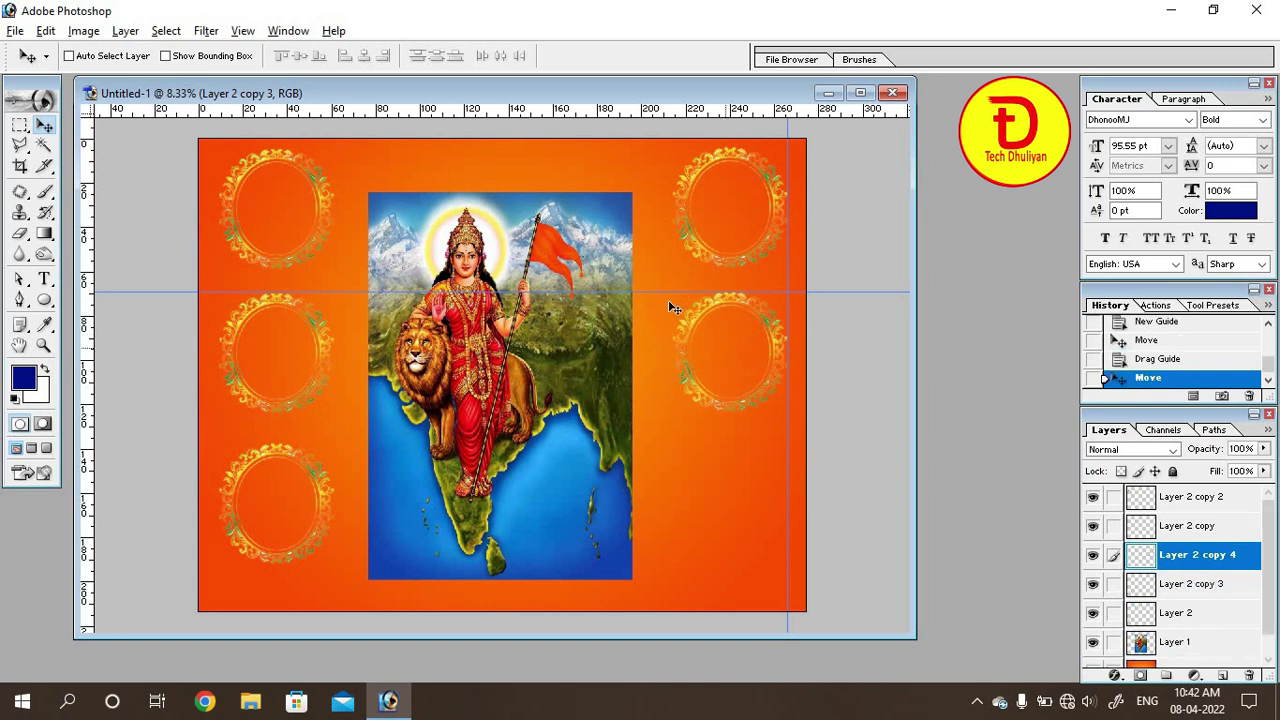
left_click_drag(647, 295, 640, 442)
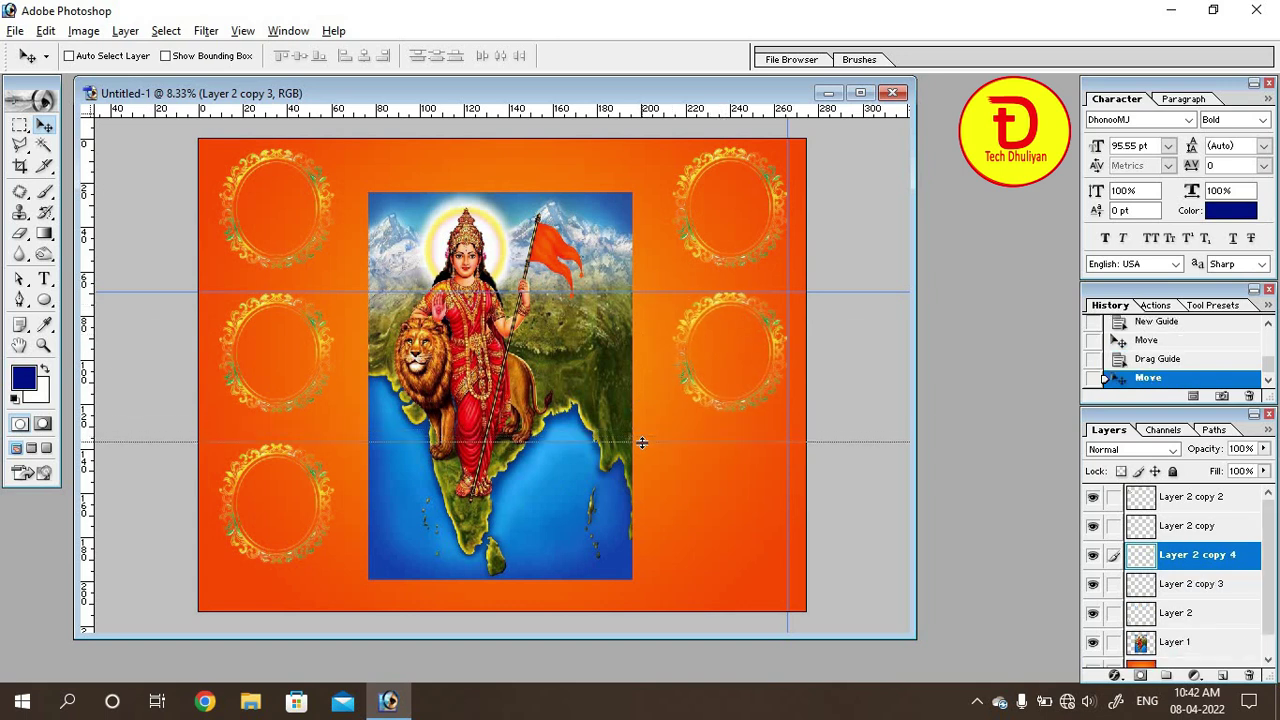
left_click_drag(752, 333, 733, 468)
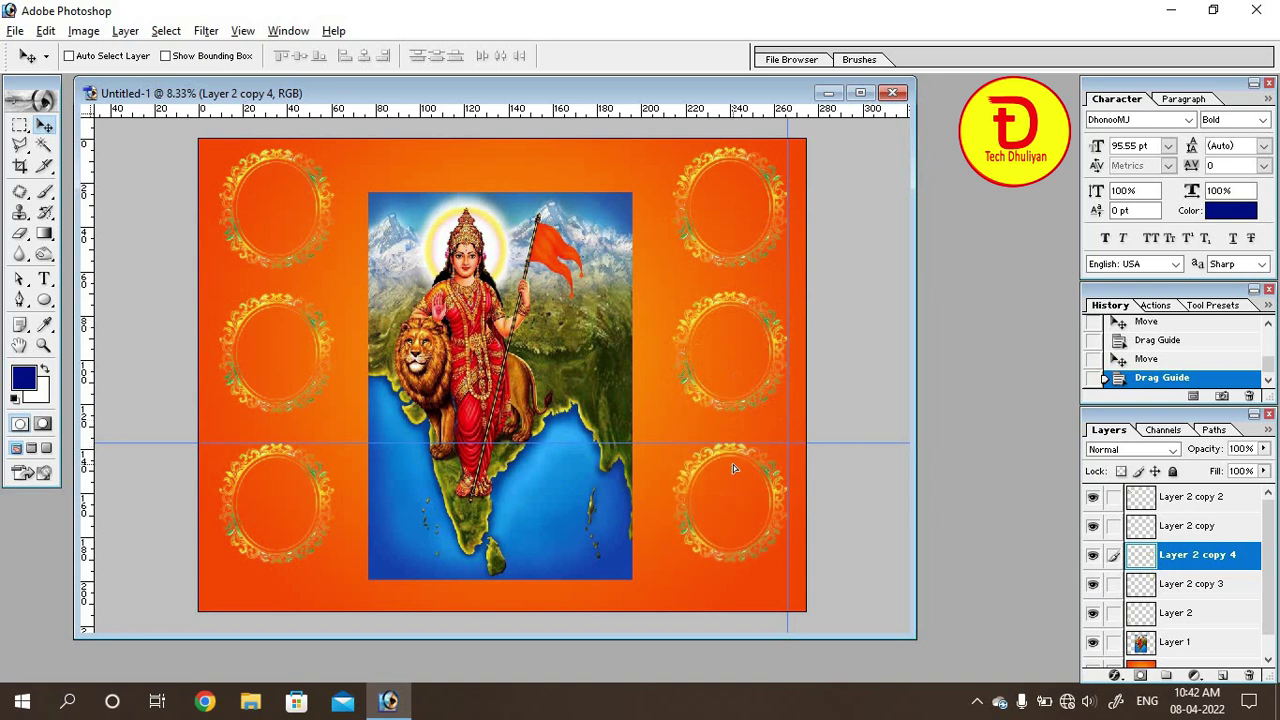
Step: Remove both guides and select the top-left ring's layer, Layer 2 copy 2
left_click(733, 464, "alt")
left_click_drag(665, 443, 663, 82)
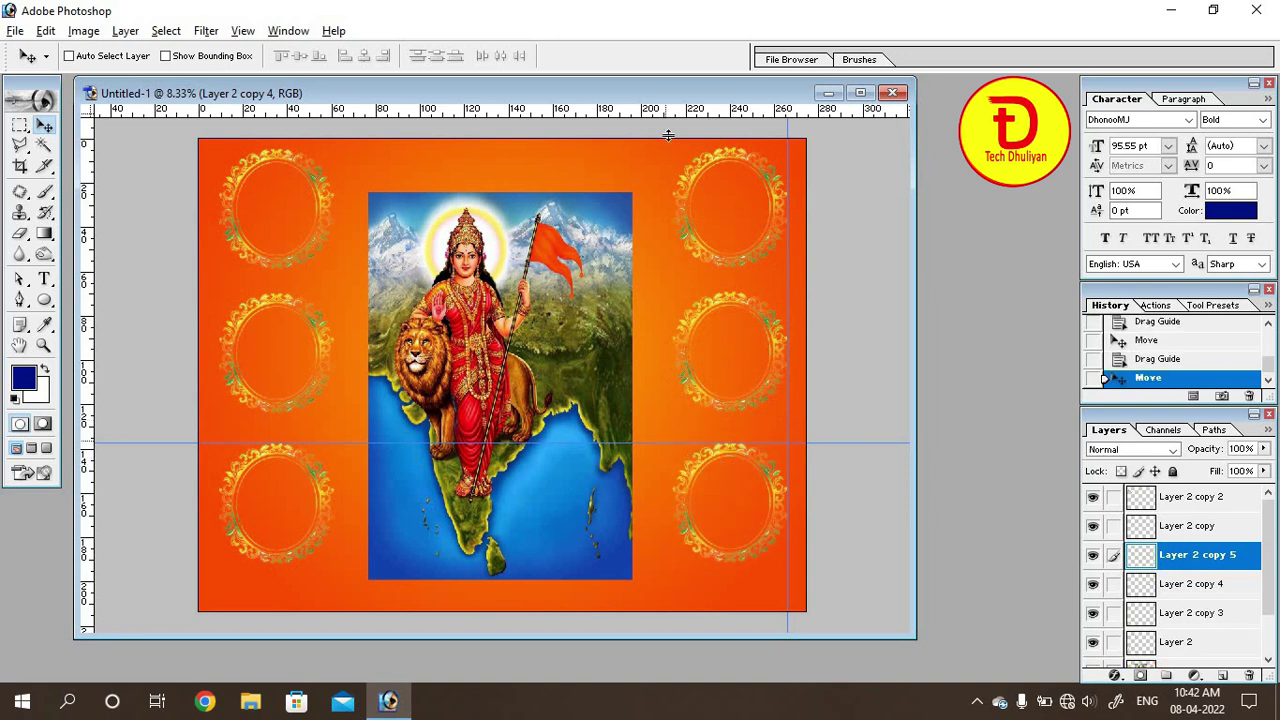
left_click_drag(788, 210, 97, 300)
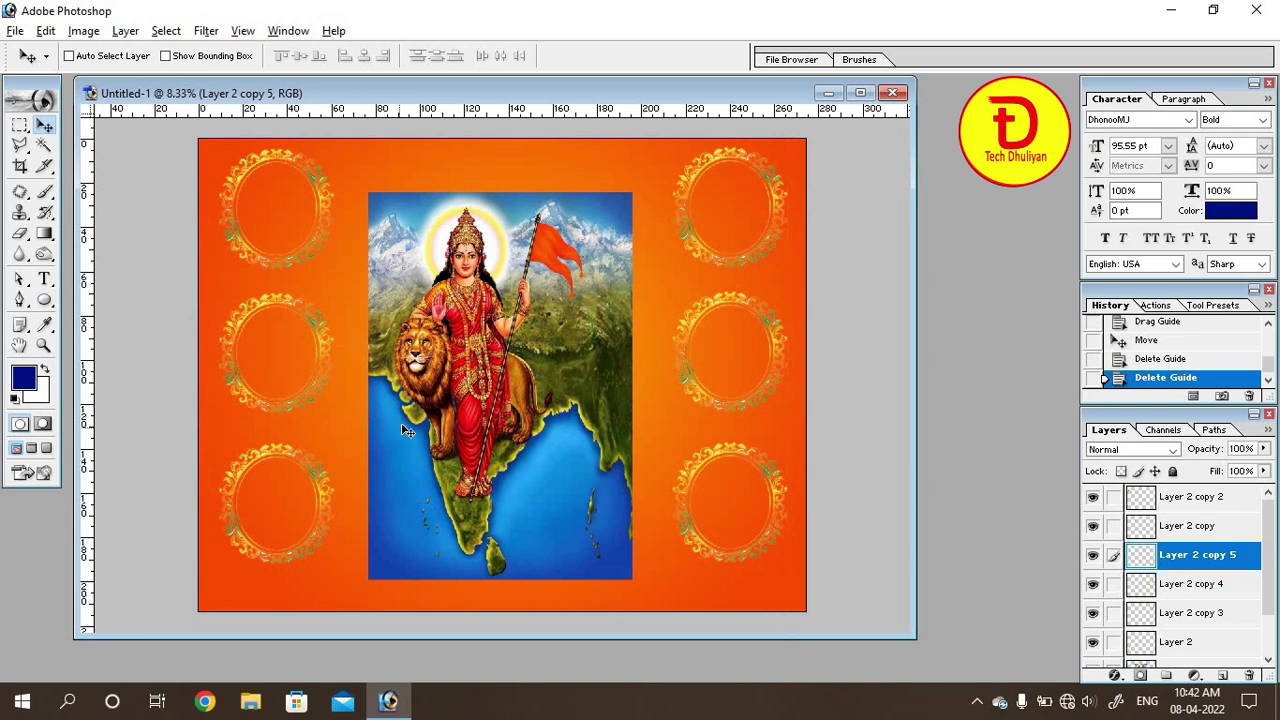
right_click(241, 180)
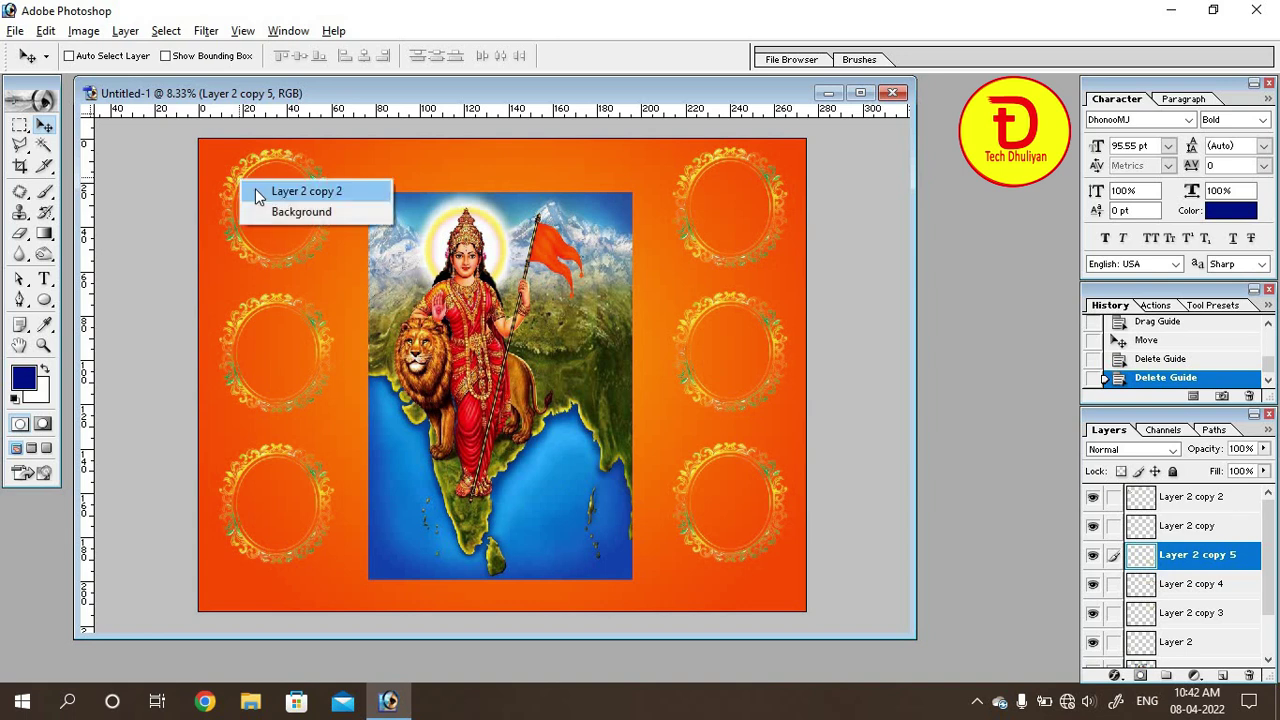
left_click(258, 191)
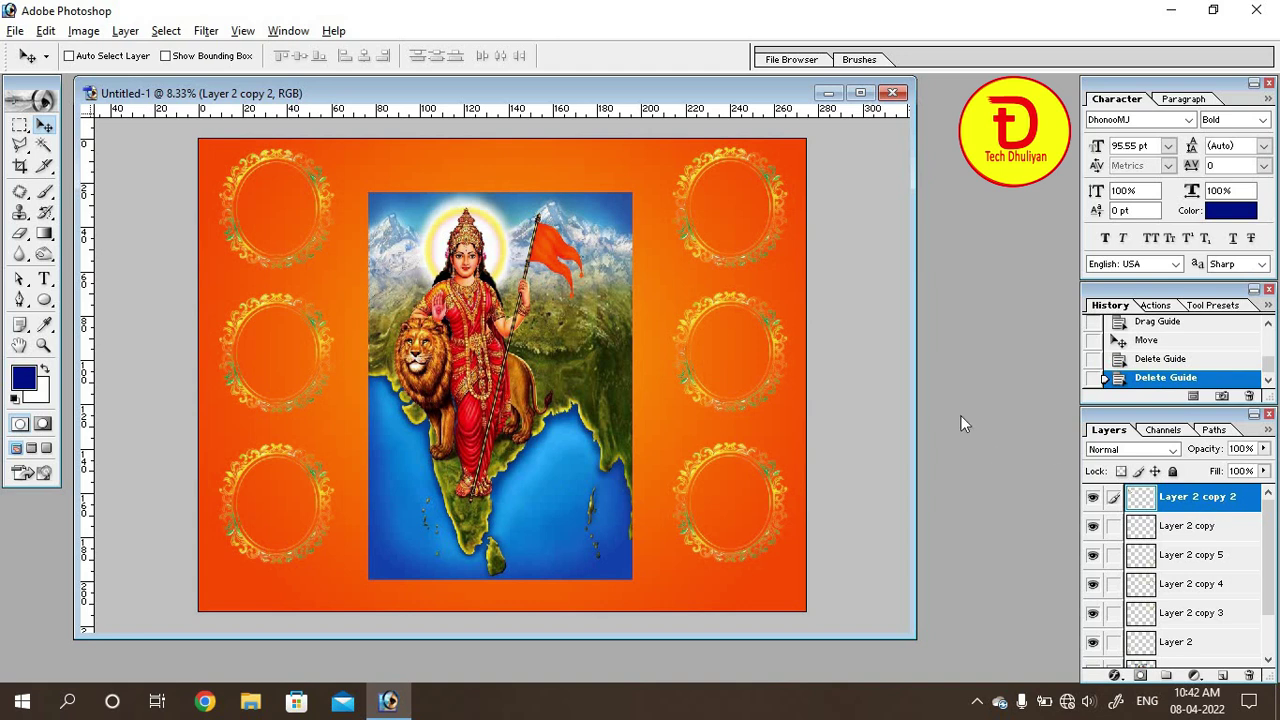
Step: Bring the Dr_Bhim_Rao_Ambedkar image into the poster, layered behind the top-left ring
key("ctrl+o")
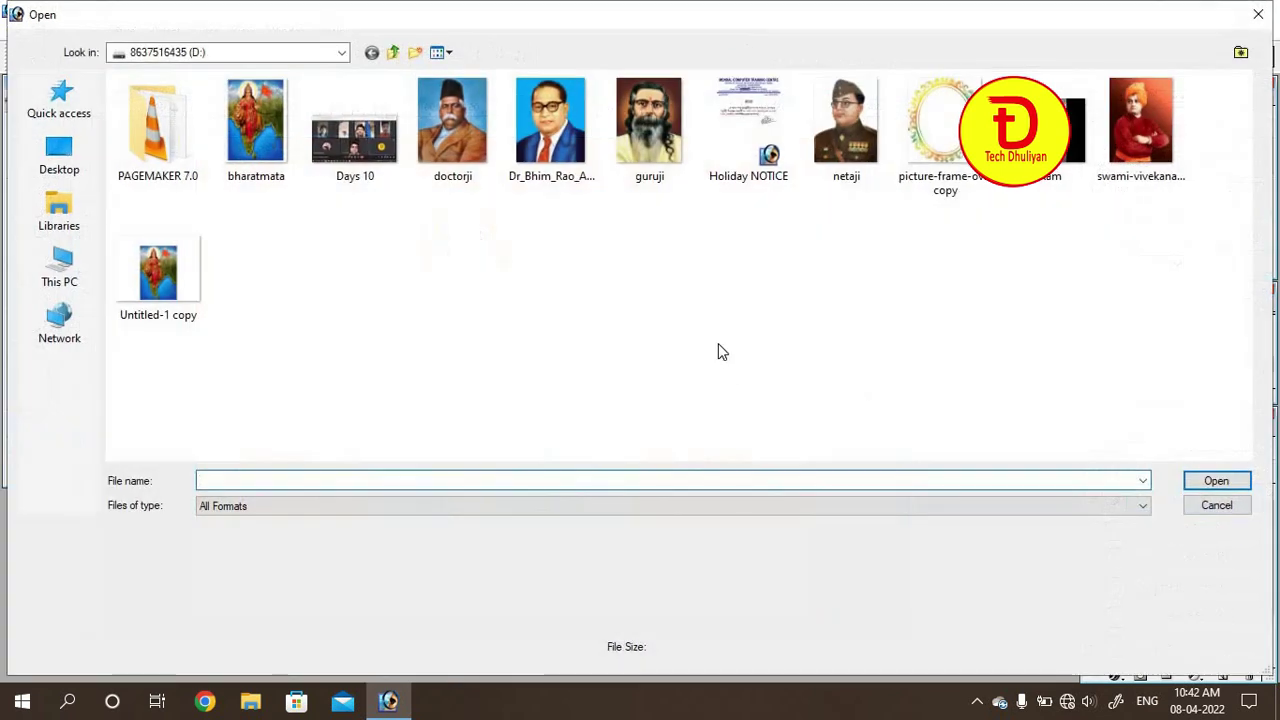
double_click(545, 130)
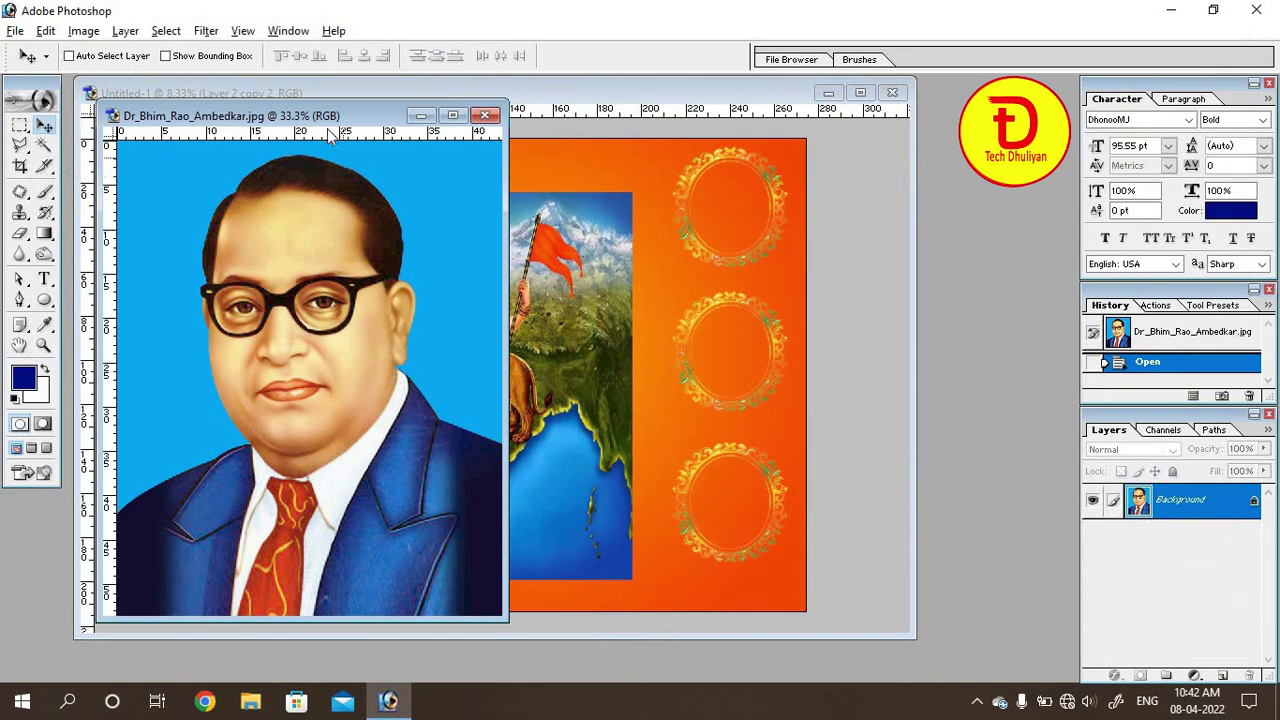
left_click_drag(327, 122, 830, 155)
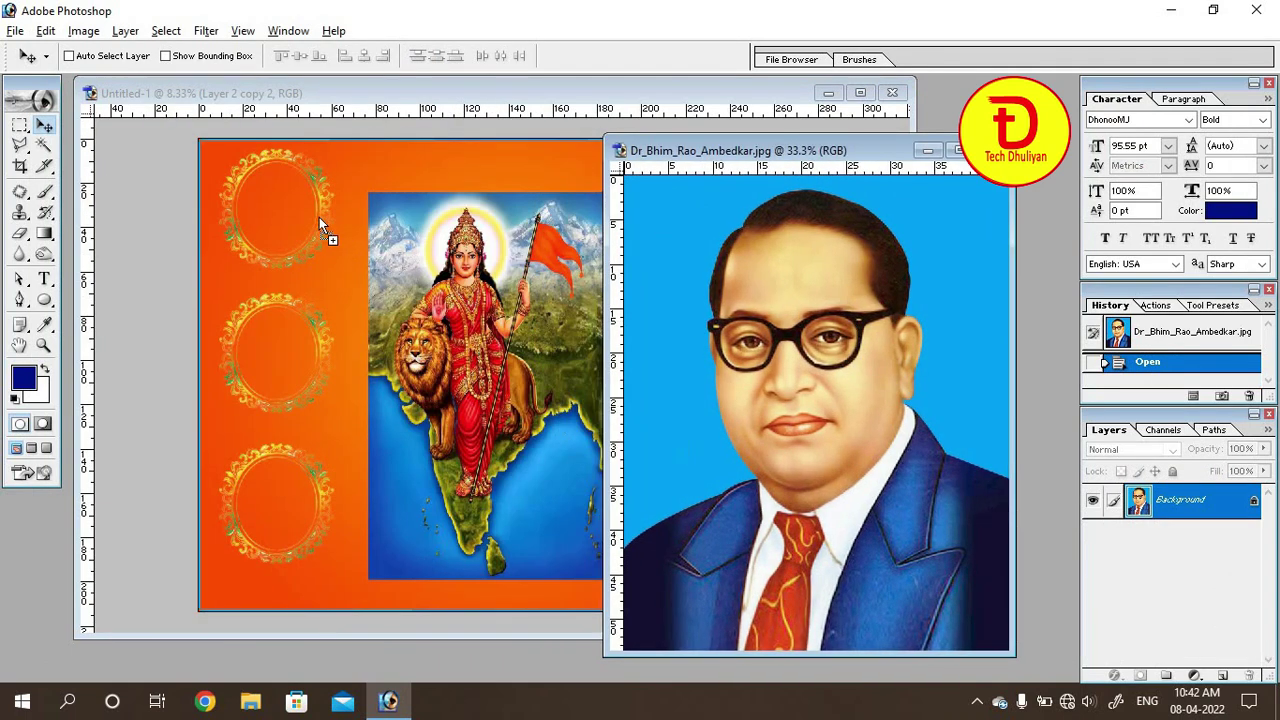
left_click_drag(465, 396, 317, 218)
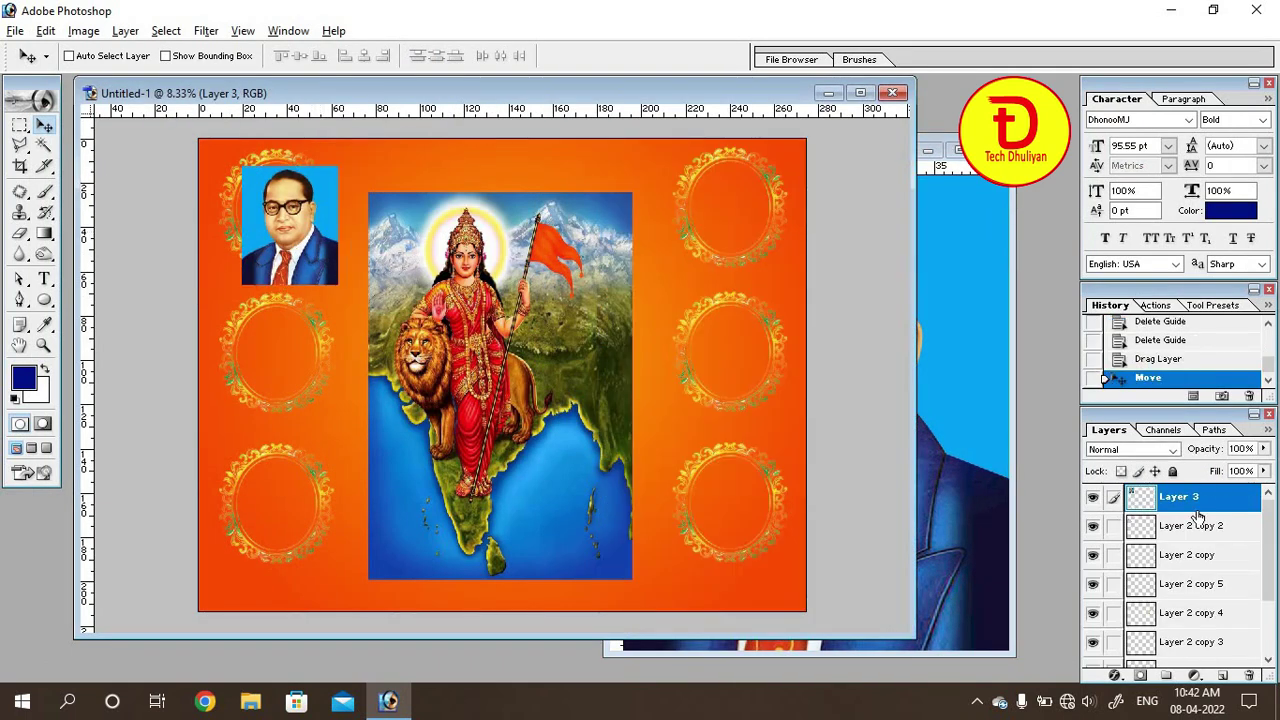
left_click_drag(1200, 500, 1200, 540)
left_click_drag(310, 275, 298, 265)
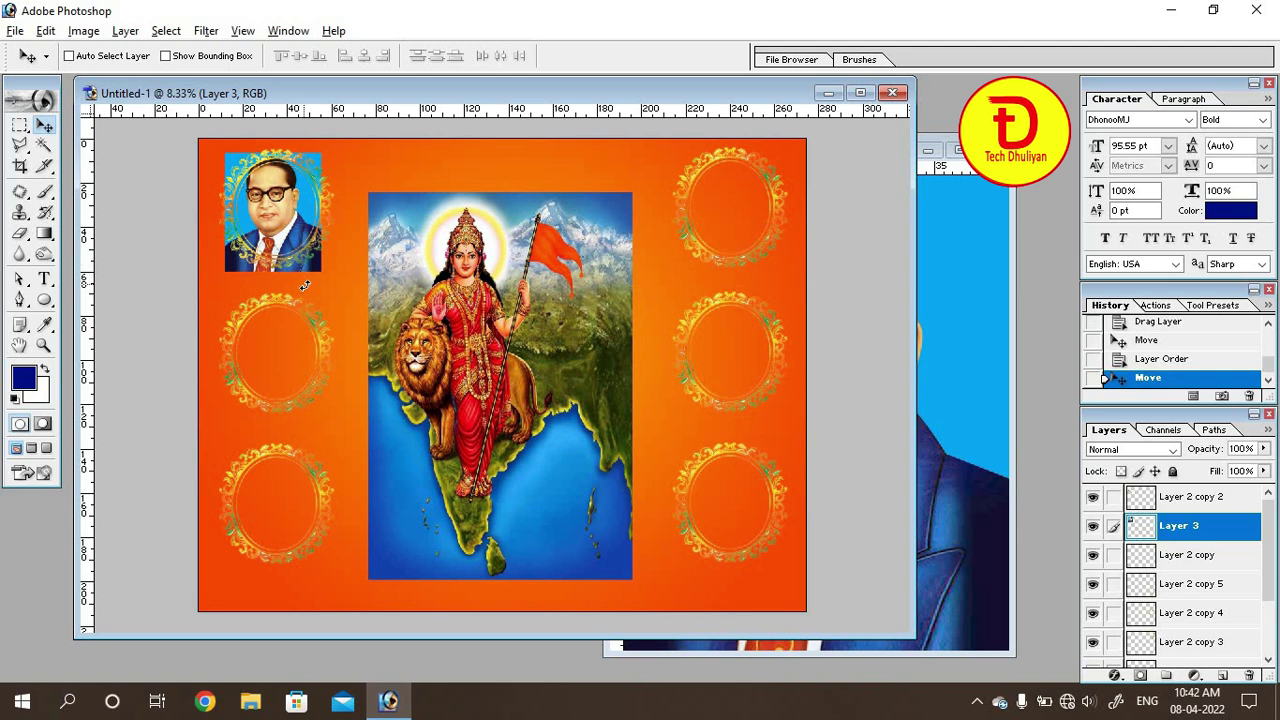
Step: Scale the portrait to about 90% × 85% and centre it inside the frame
key("ctrl+t")
left_click_drag(312, 262, 314, 255)
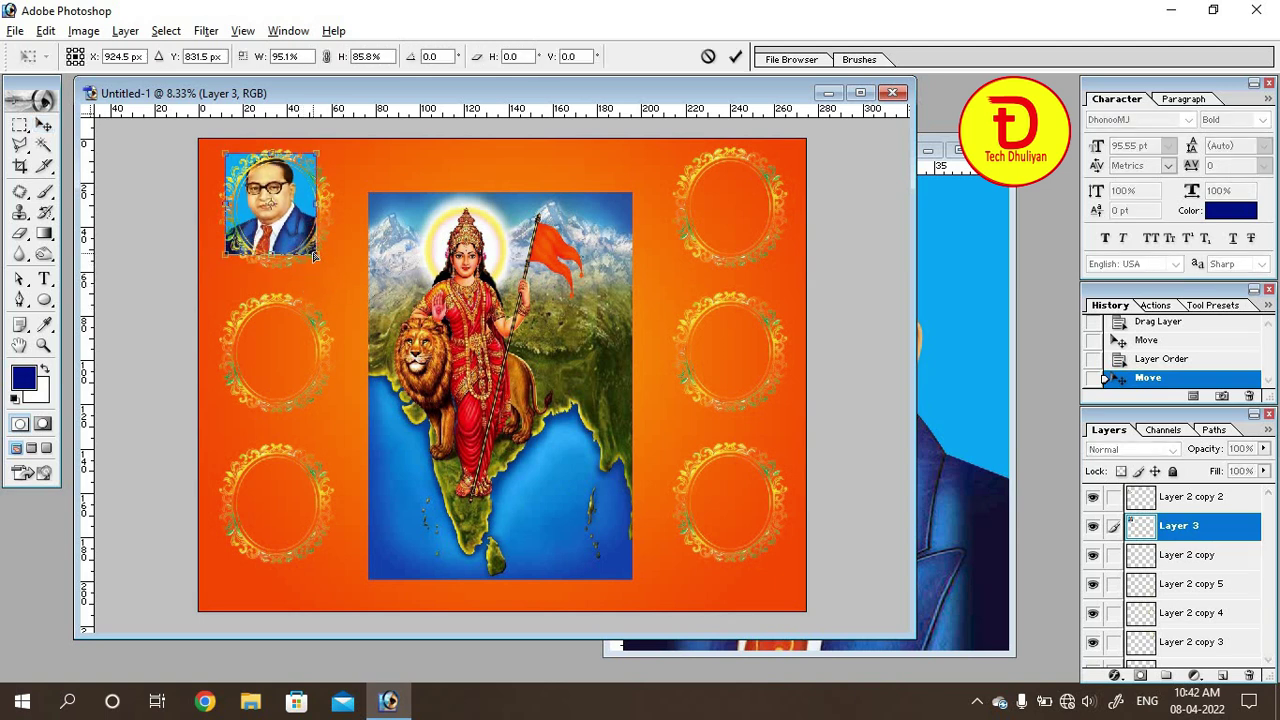
key("ctrl+plus")
key("ctrl+plus")
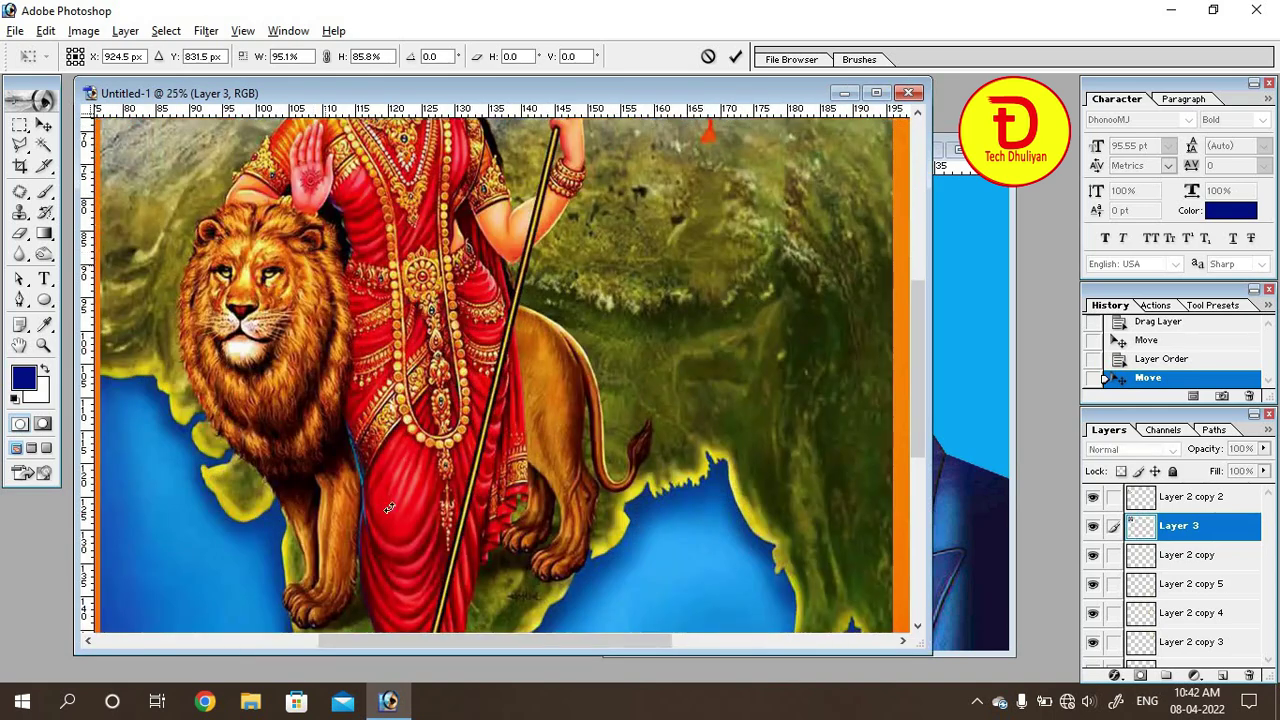
left_click_drag(393, 642, 165, 640)
scroll(231, 438, "up", 2)
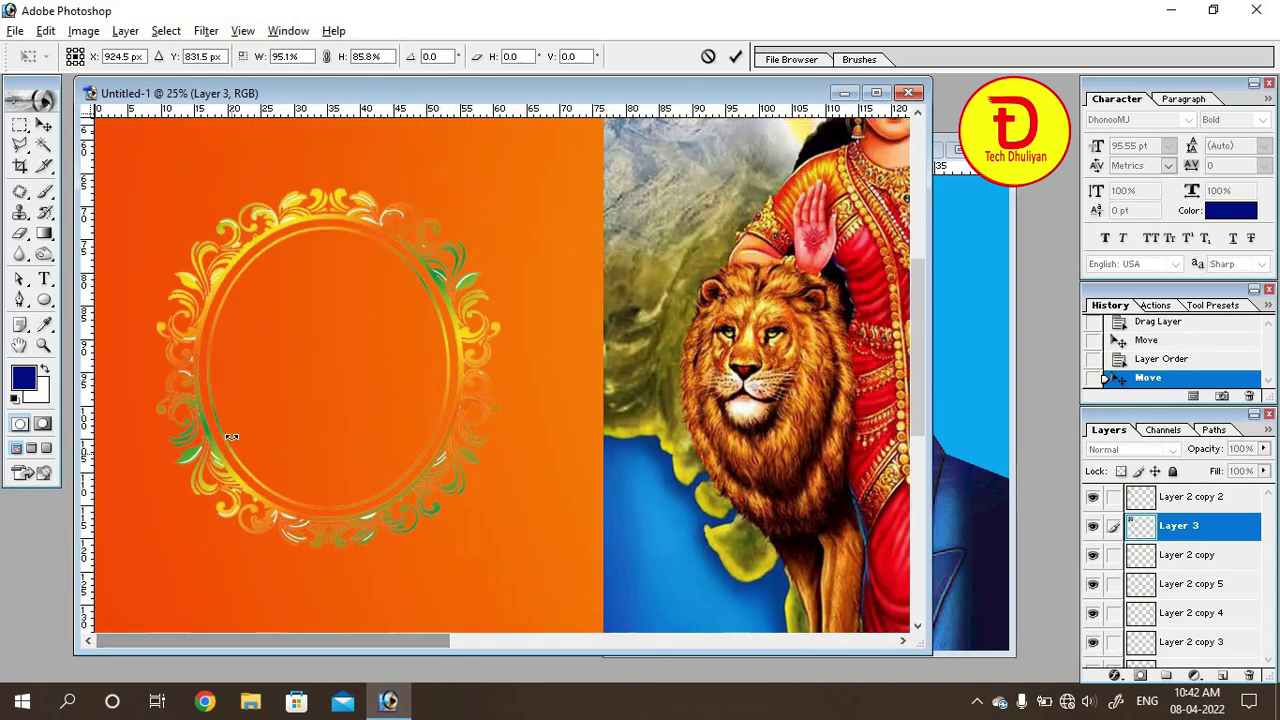
scroll(231, 438, "up", 3)
scroll(231, 438, "up", 3)
scroll(240, 435, "up", 2)
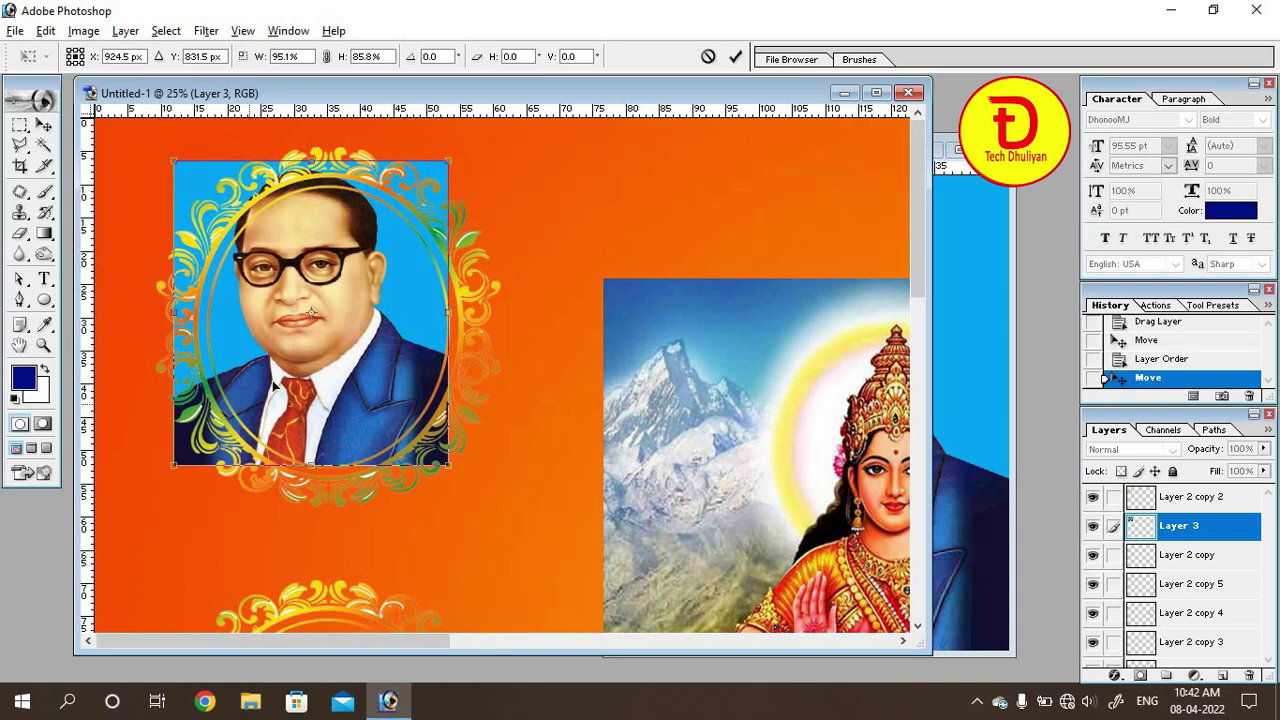
left_click_drag(273, 385, 288, 407)
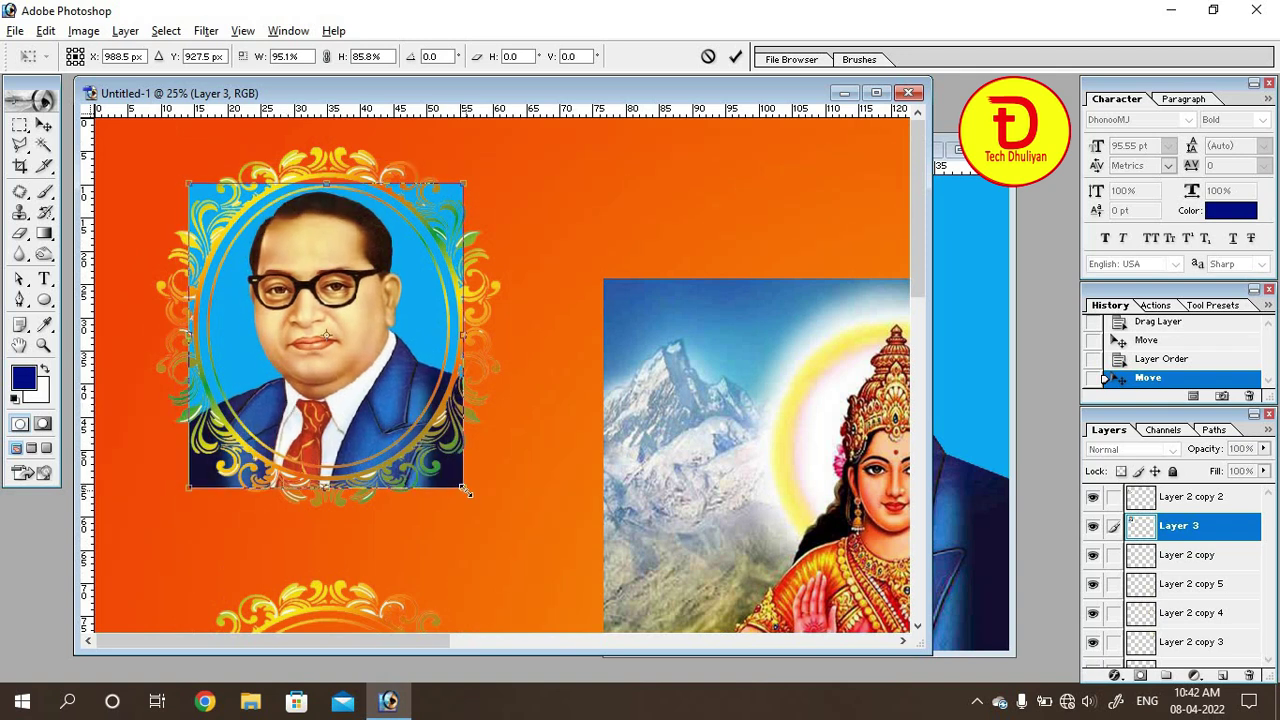
left_click_drag(464, 490, 451, 485)
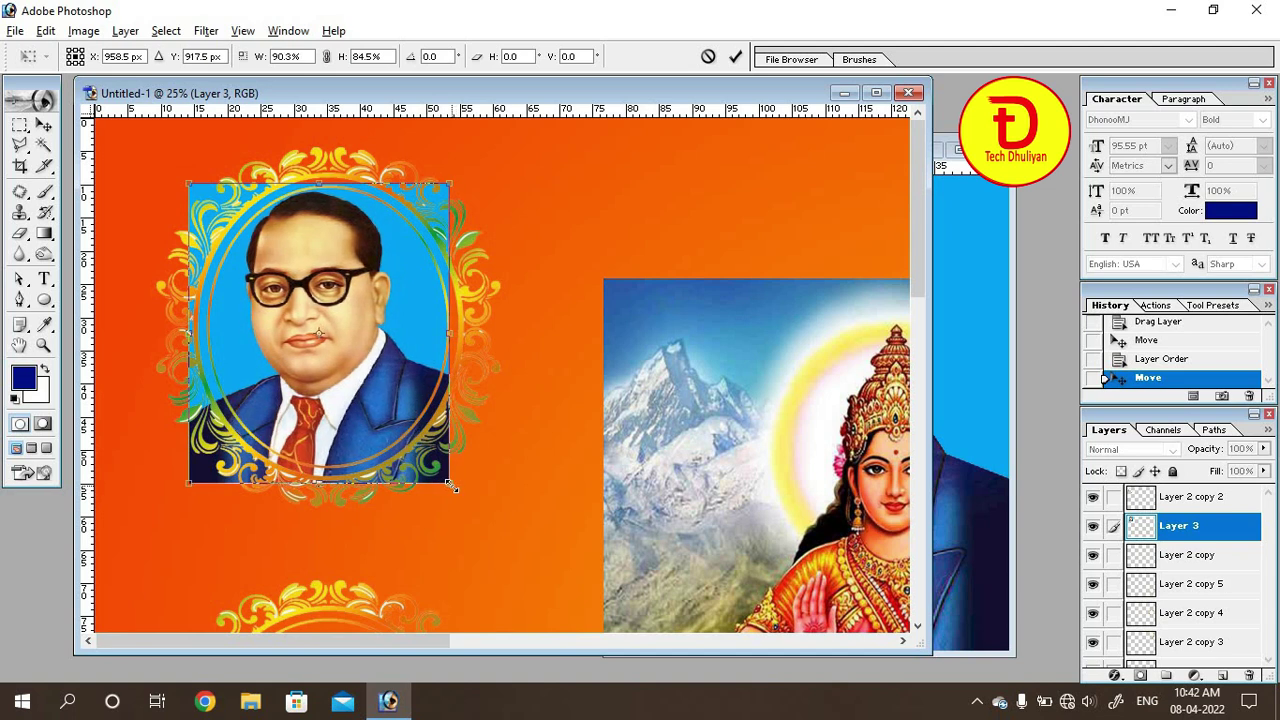
left_click_drag(405, 422, 409, 425)
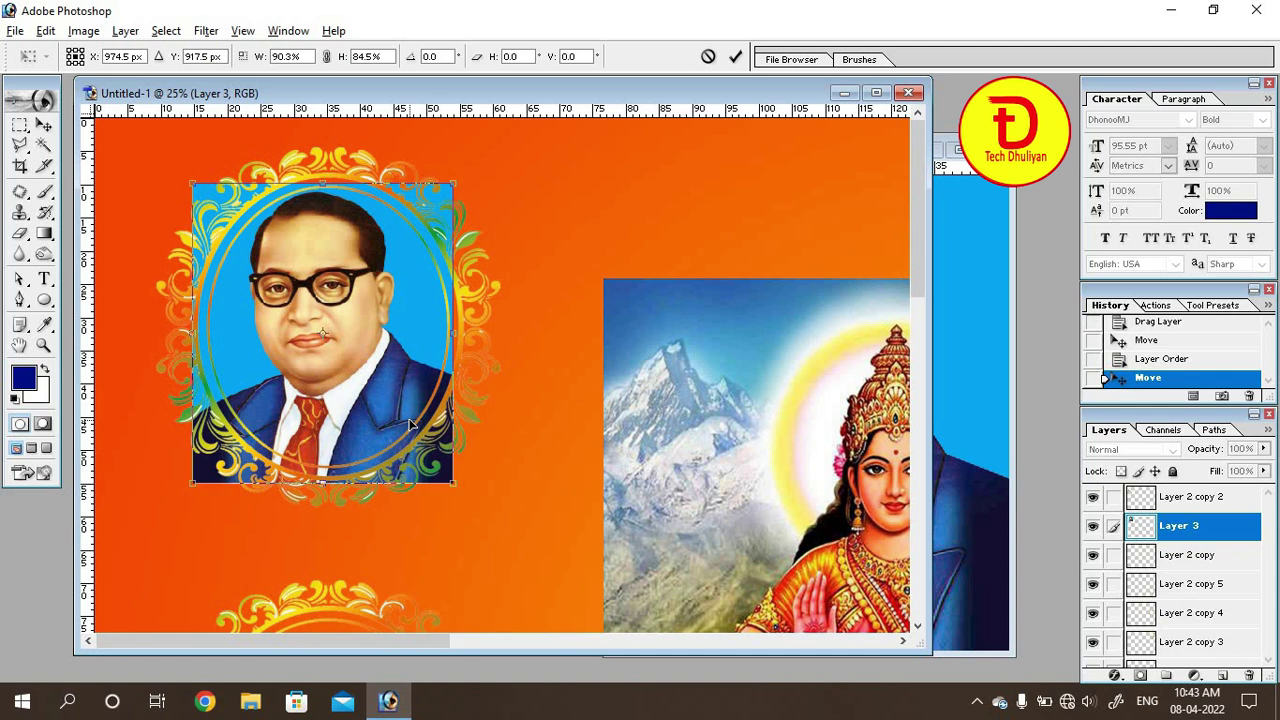
key("Return")
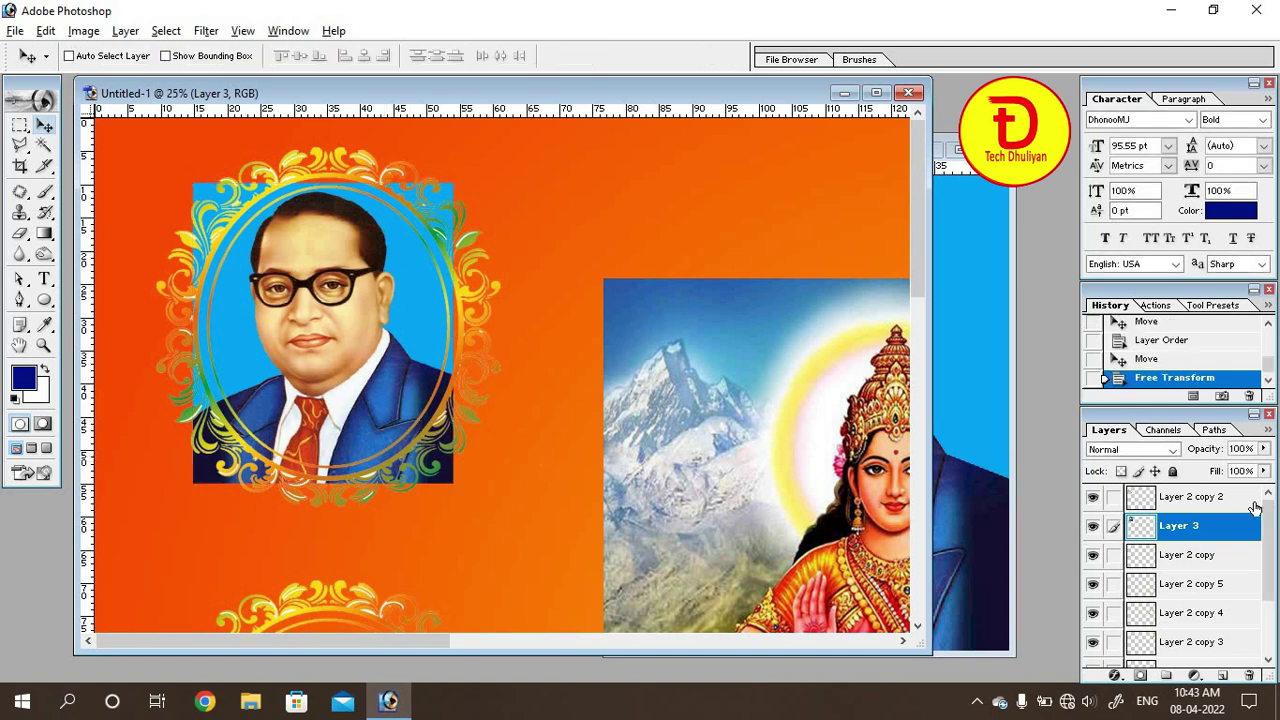
Step: Delete Layer 3's portrait outside the top-left ring's oval using an inverted Magic Wand selection
left_click(1210, 505)
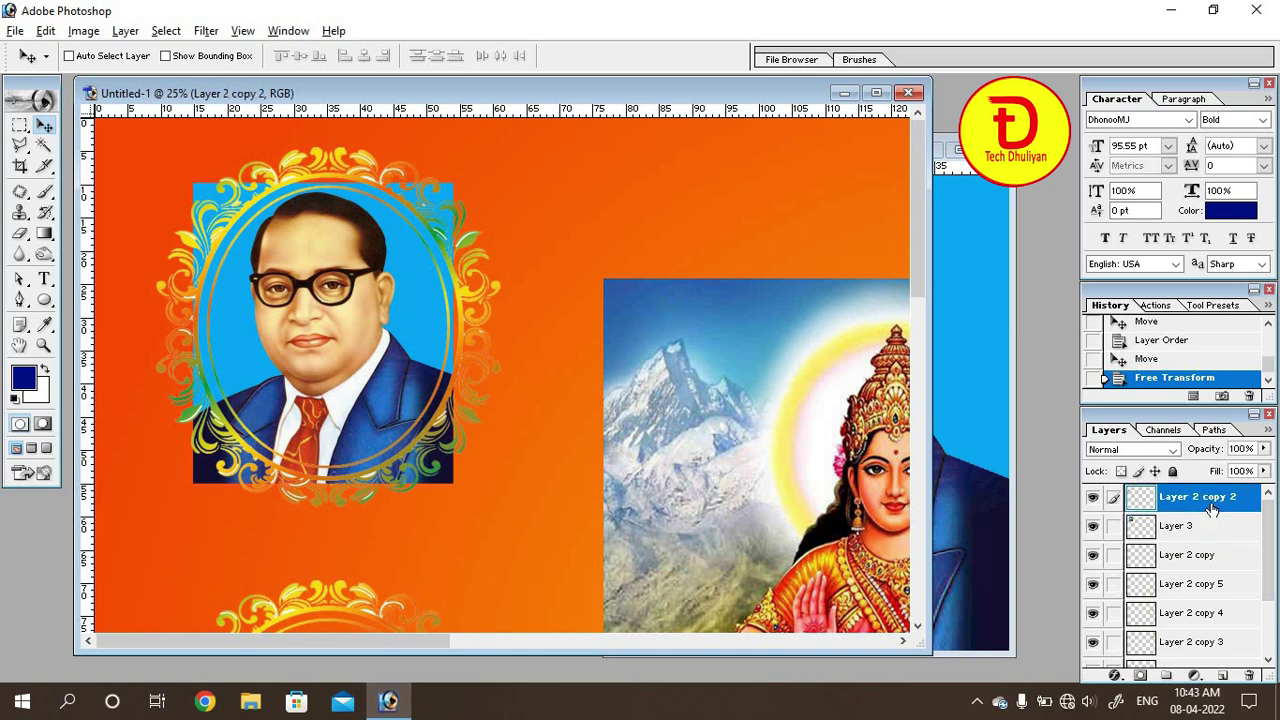
left_click(45, 147)
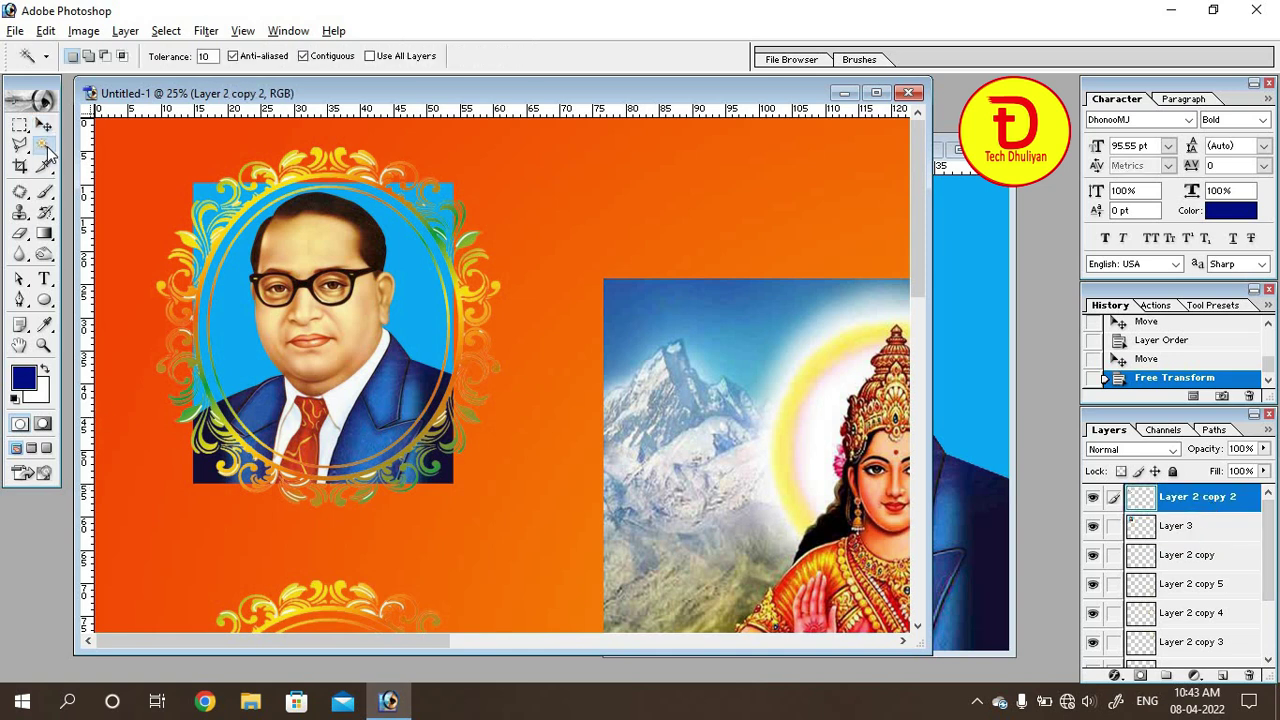
left_click(312, 333)
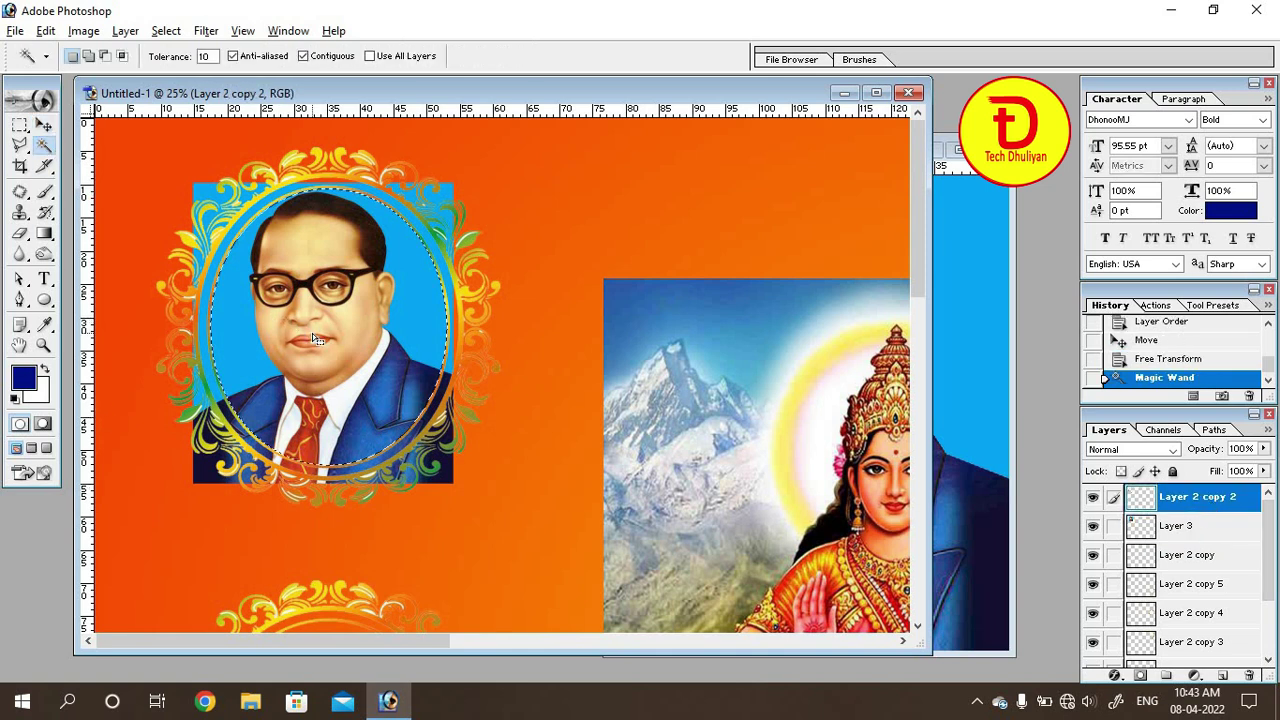
left_click(1185, 533)
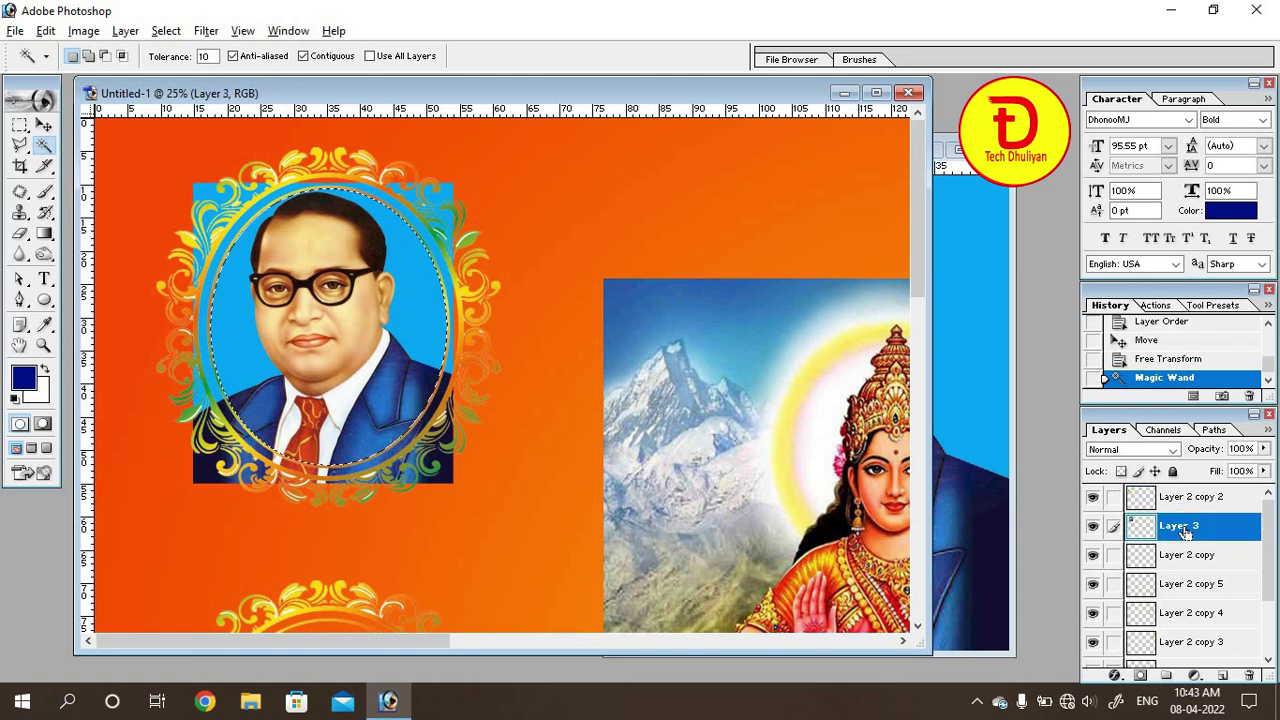
key("ctrl+shift+i")
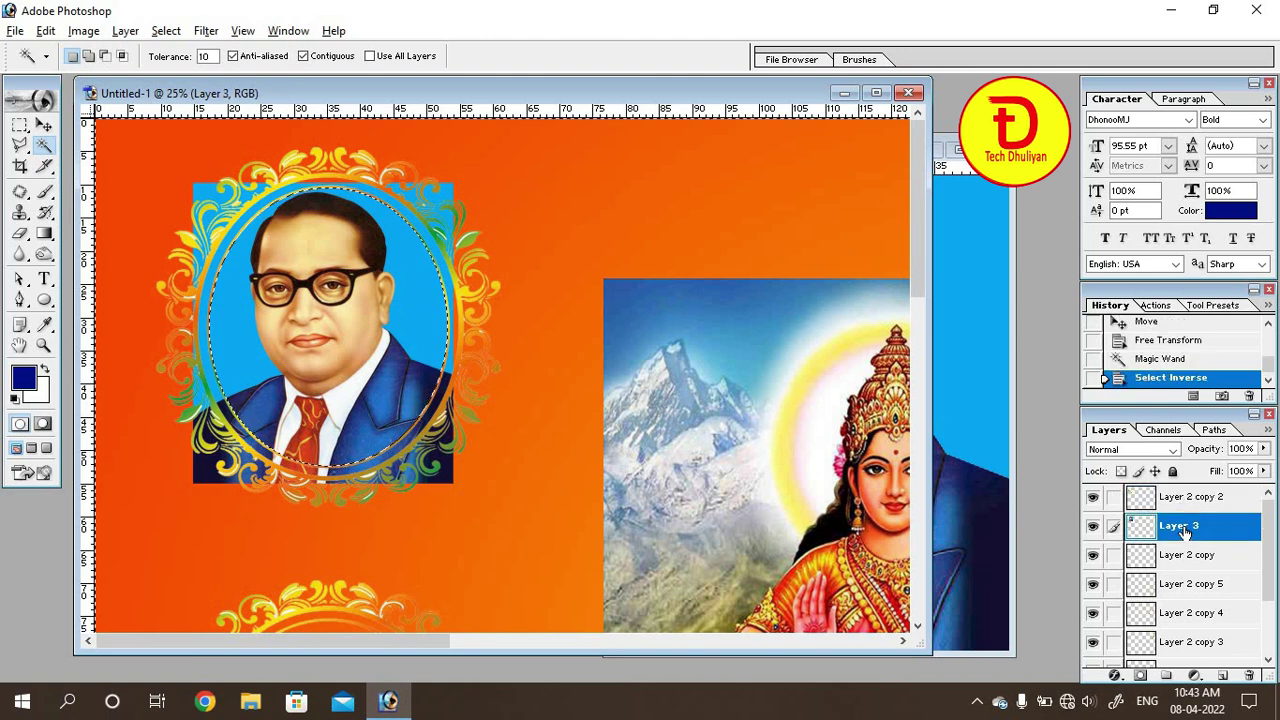
key("Delete")
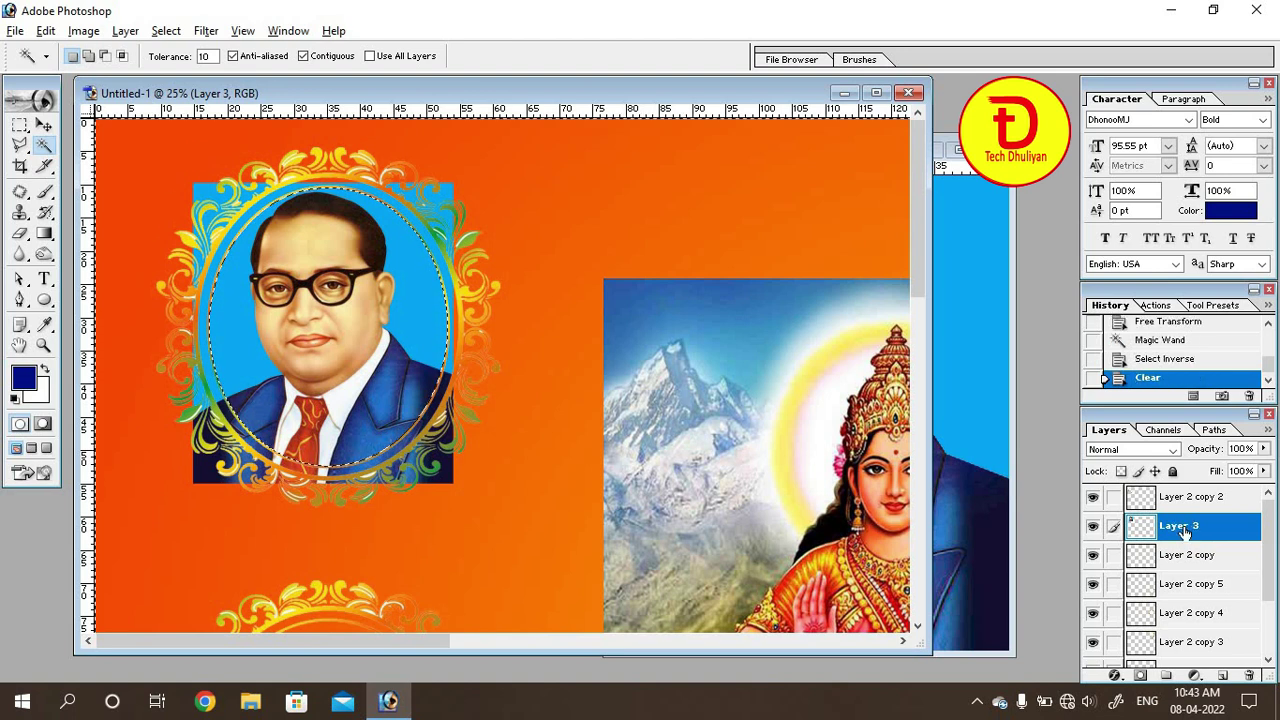
key("ctrl+d")
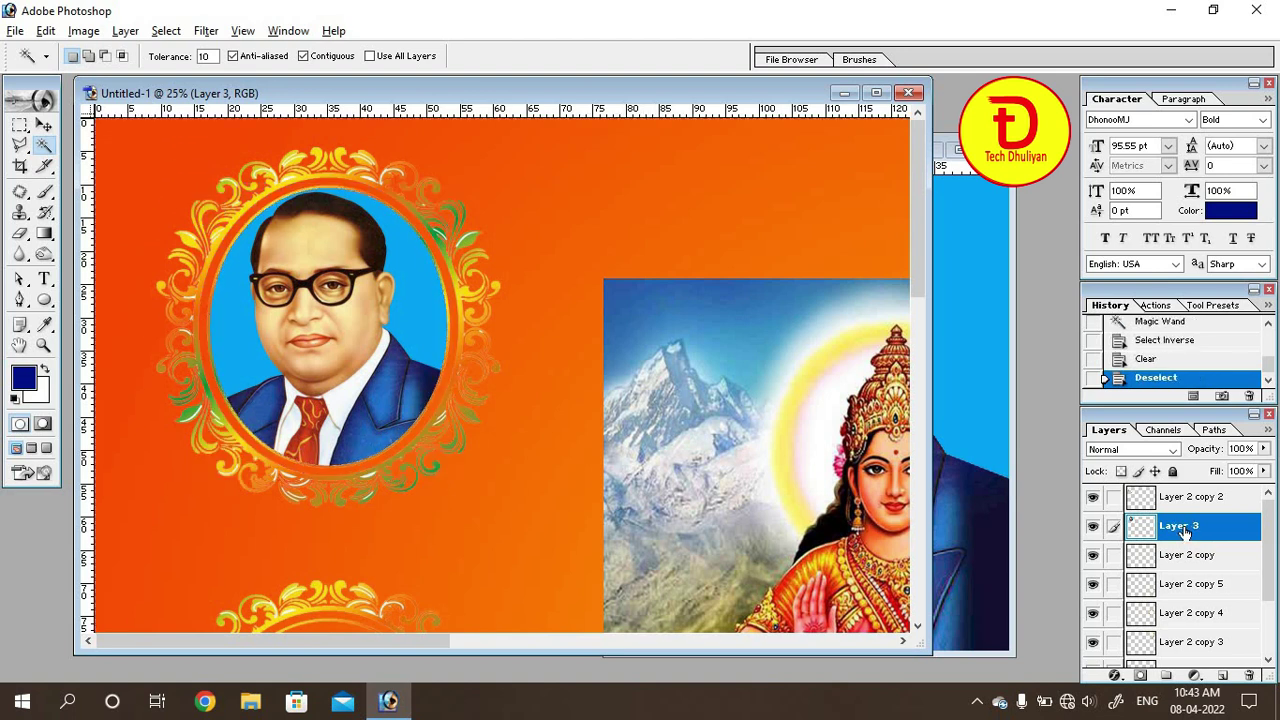
scroll(367, 460, "down", 5)
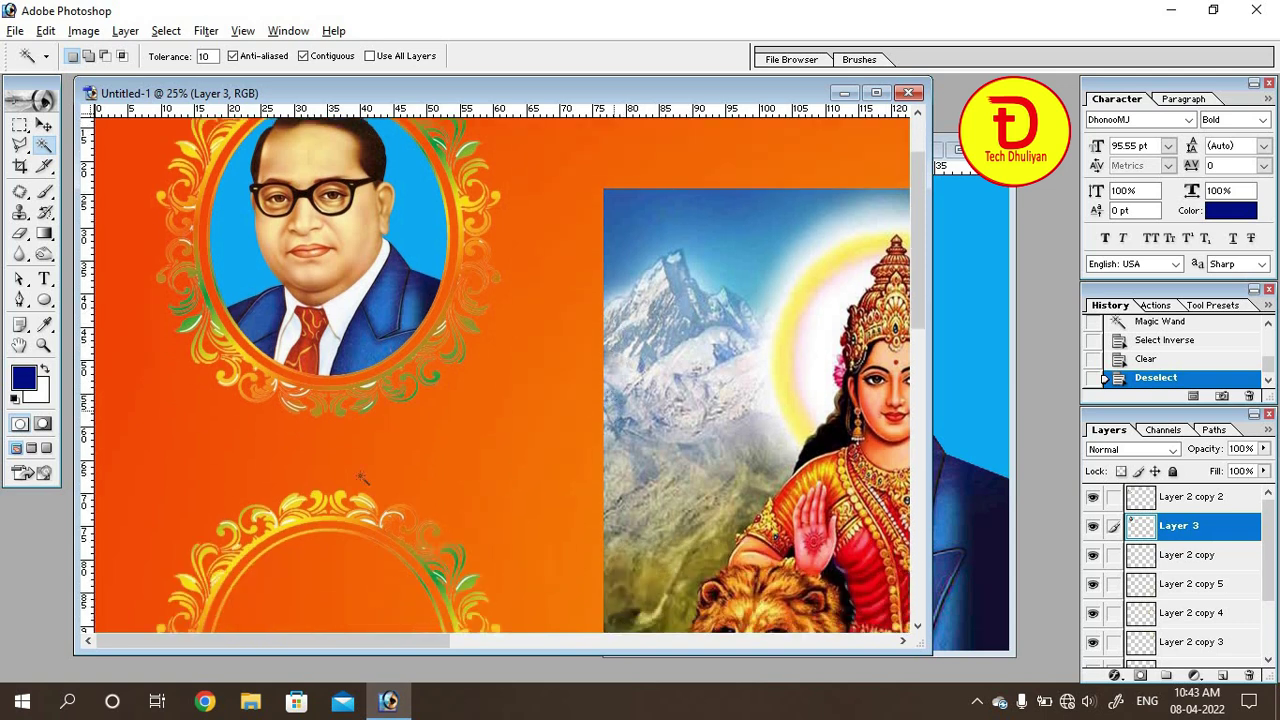
scroll(367, 460, "down", 2)
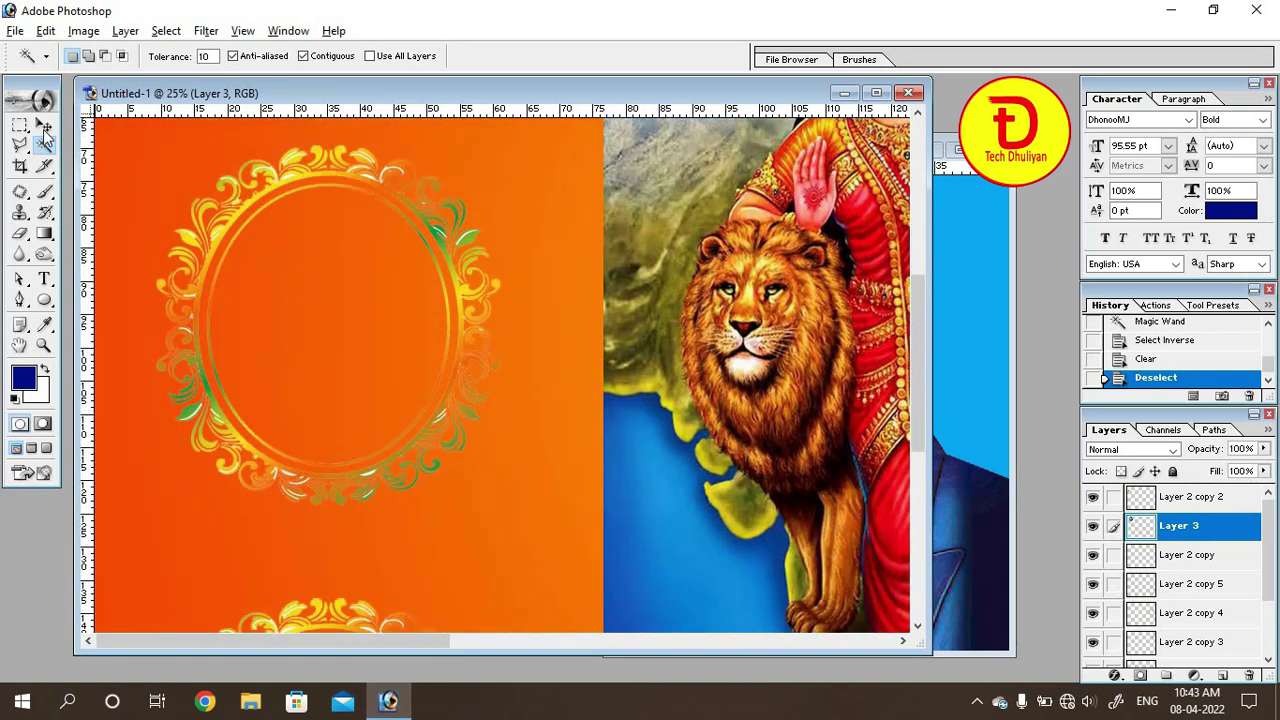
left_click(44, 124)
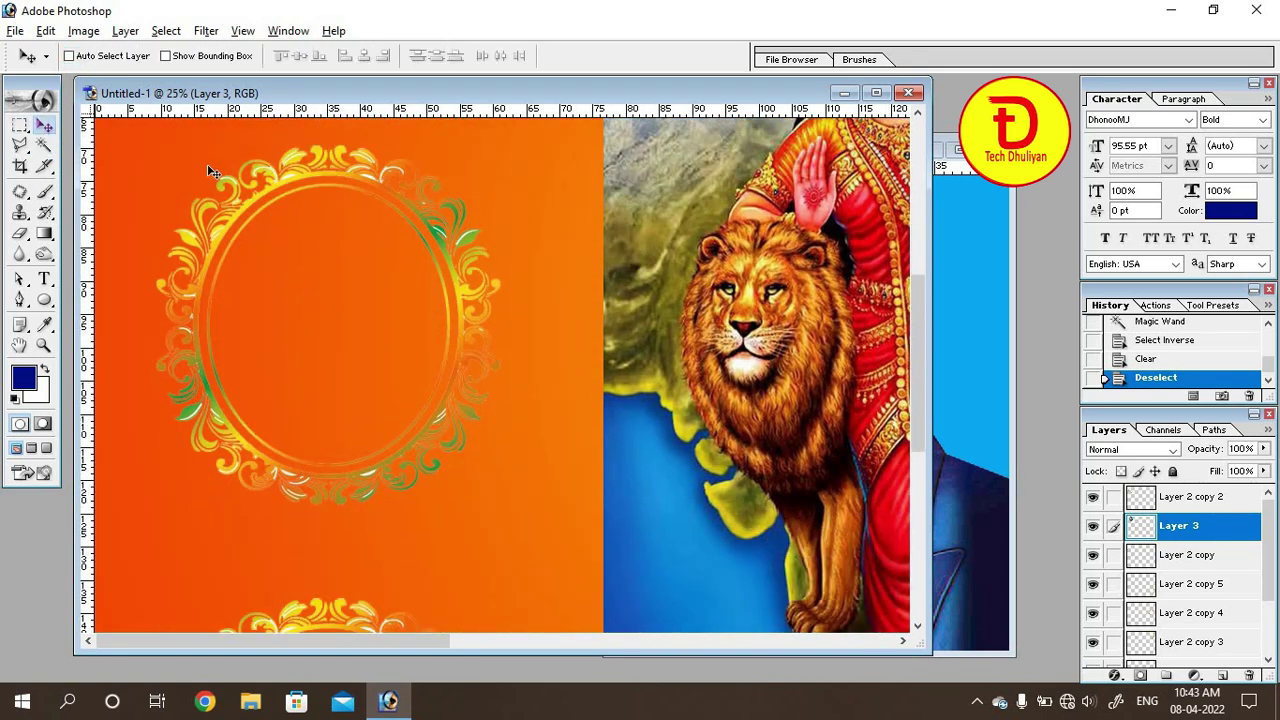
Step: Bring the doctorji image into the poster as Layer 4, below the Layer 2 copy frame
right_click(291, 175)
left_click(298, 182)
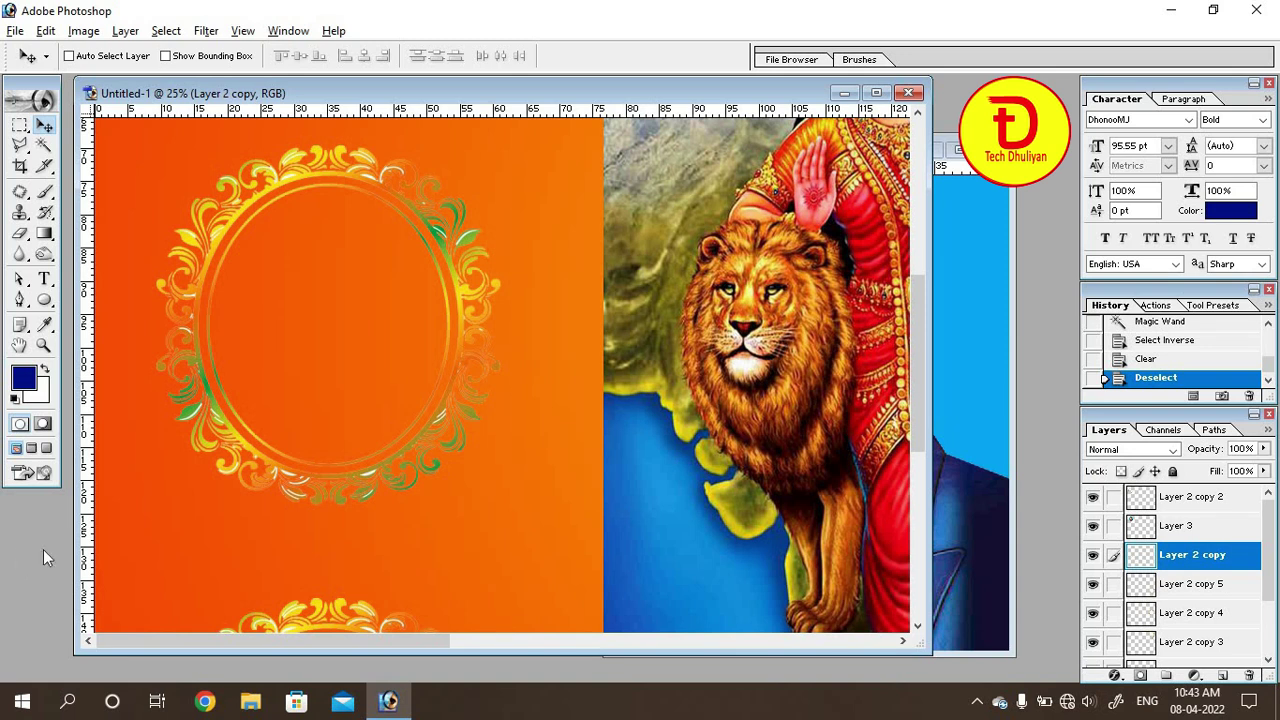
key("ctrl+o")
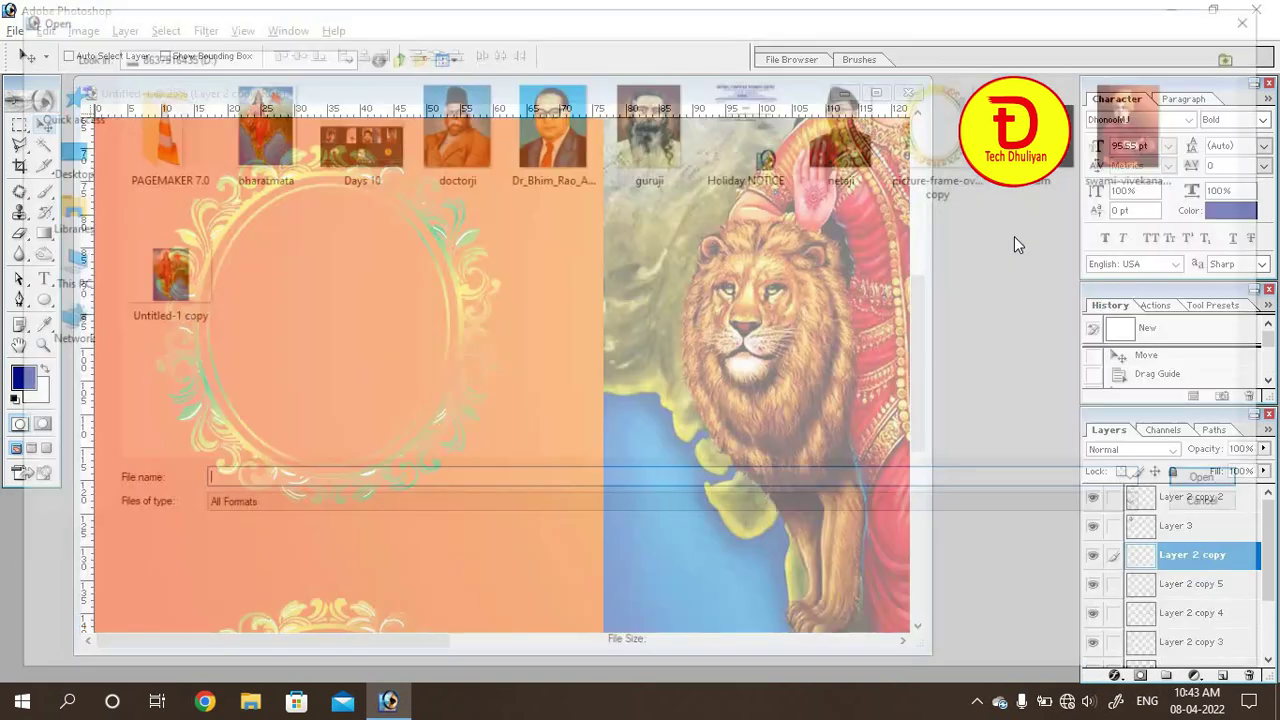
double_click(453, 132)
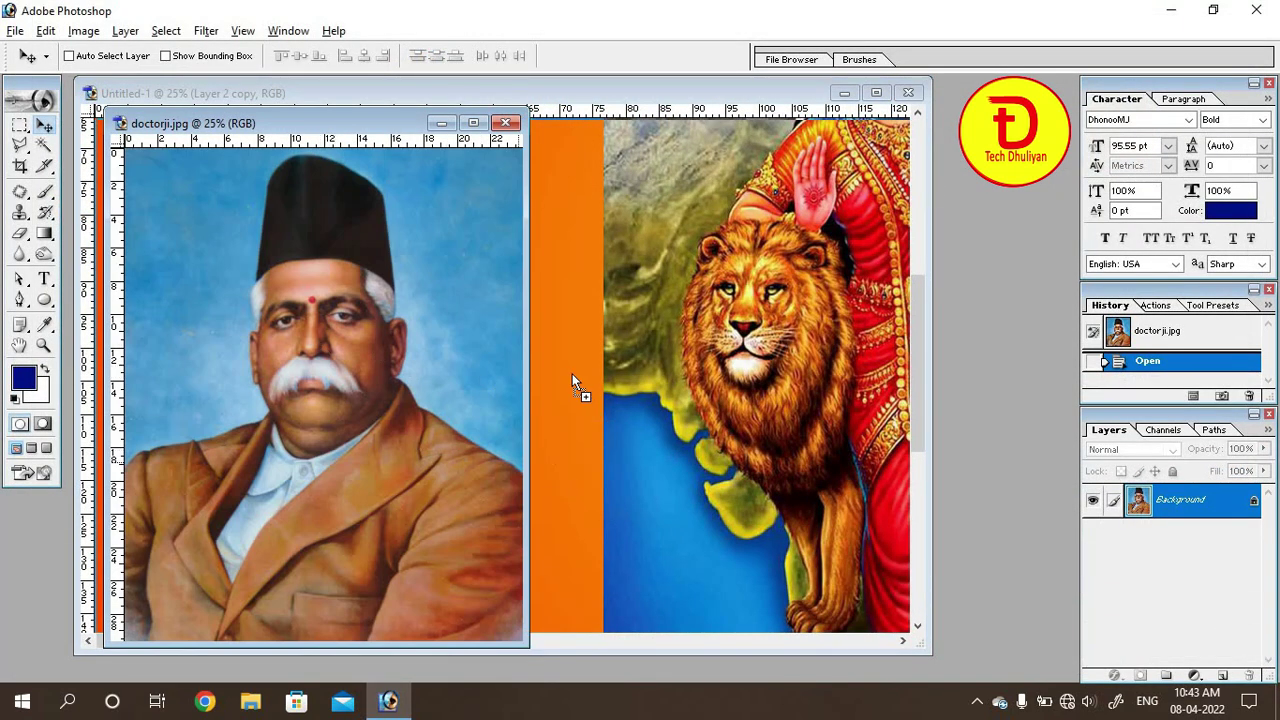
mouse_move(553, 462)
left_mouse_down()
mouse_move(577, 396)
mouse_move(390, 368)
left_mouse_up()
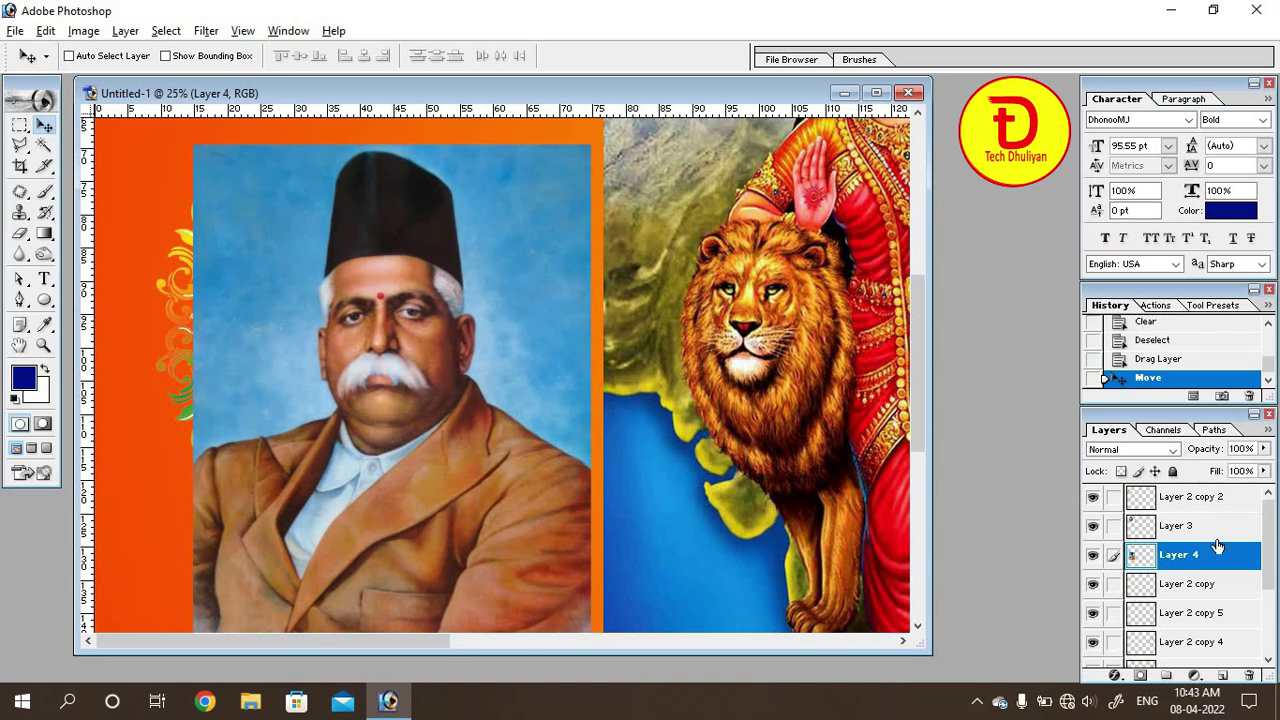
left_click_drag(1197, 568, 1190, 600)
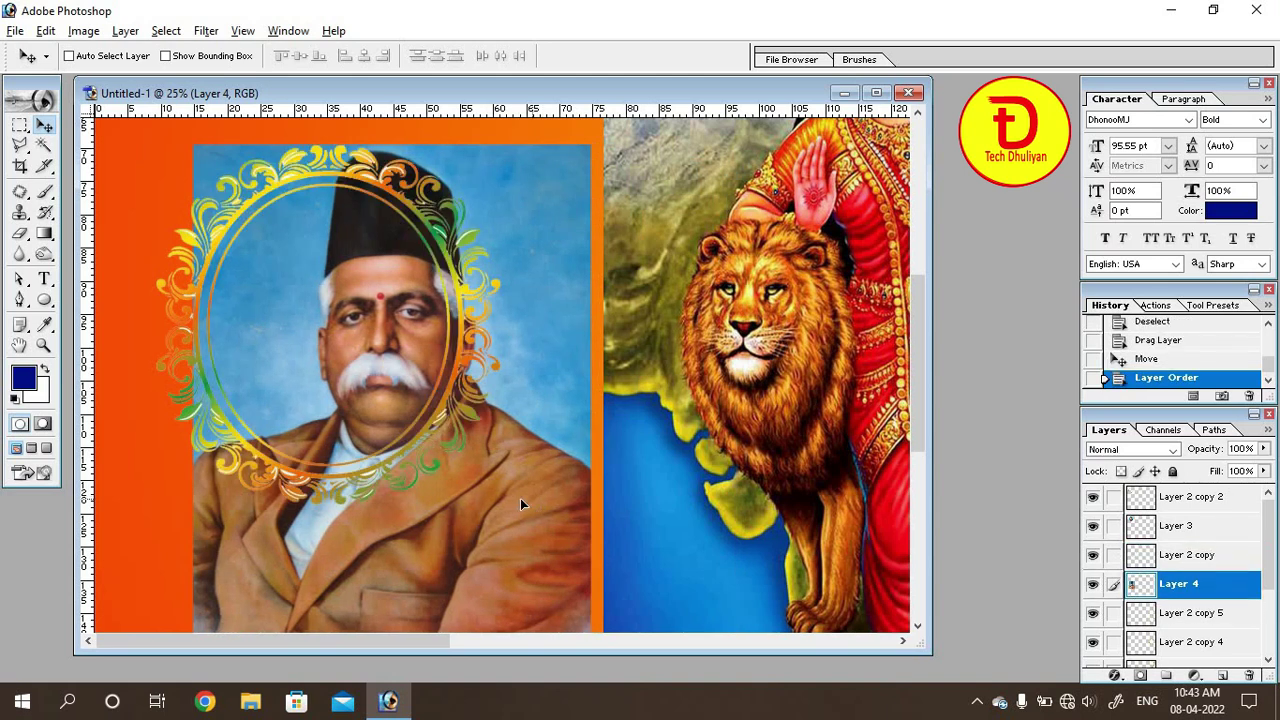
left_click_drag(520, 498, 490, 501)
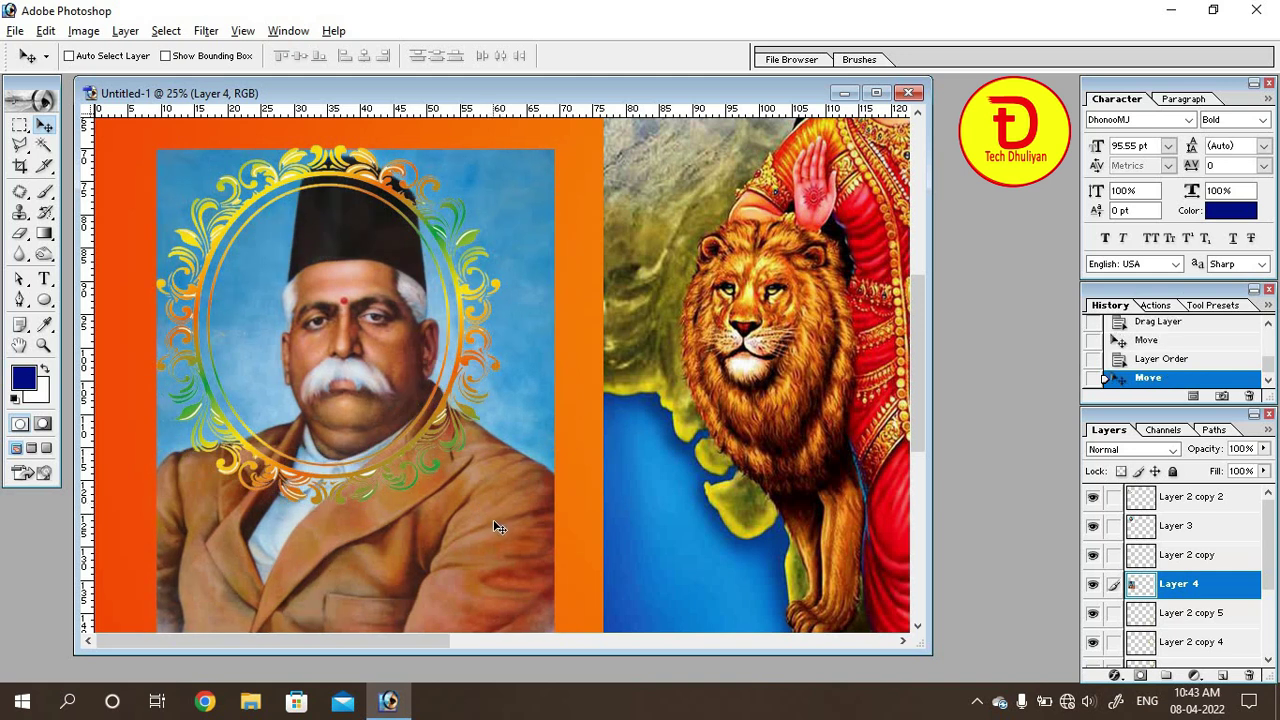
Step: Scale the doctorji portrait to about 61.9% × 57.9% and fit it inside the ring
key("ctrl+t")
left_click_drag(555, 148, 419, 353)
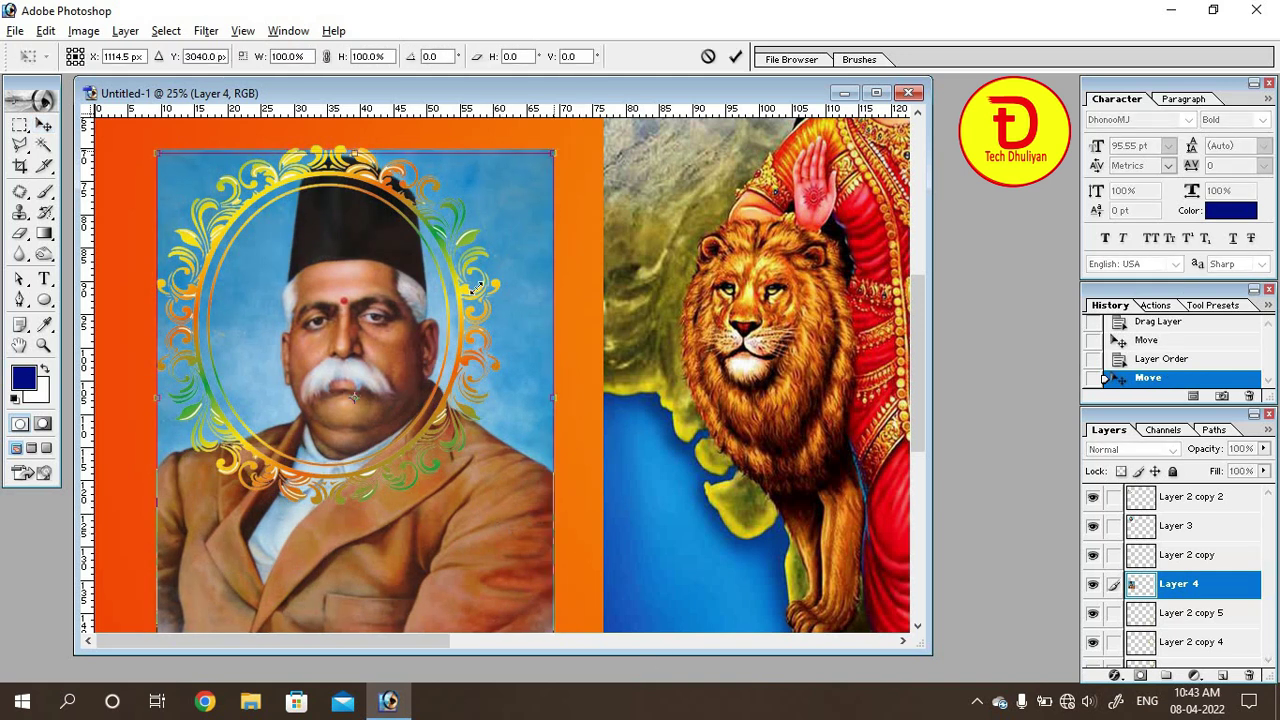
left_click_drag(369, 570, 414, 404)
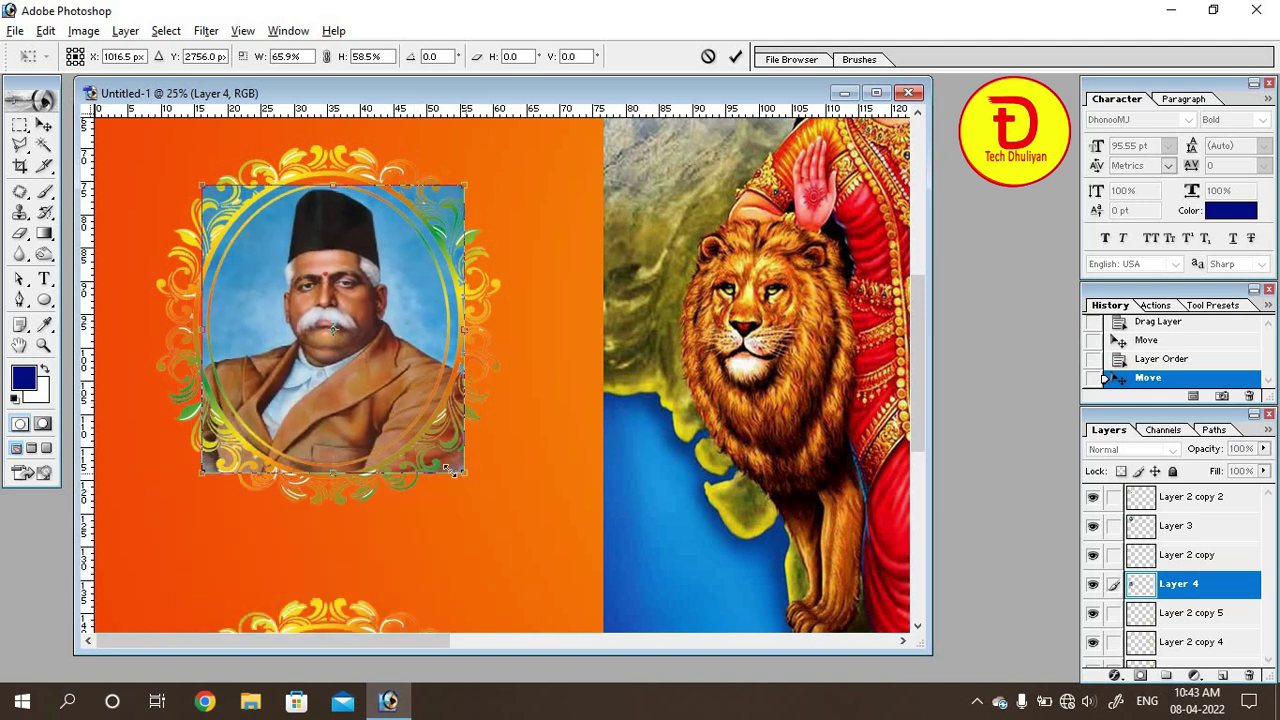
left_click_drag(461, 482, 451, 472)
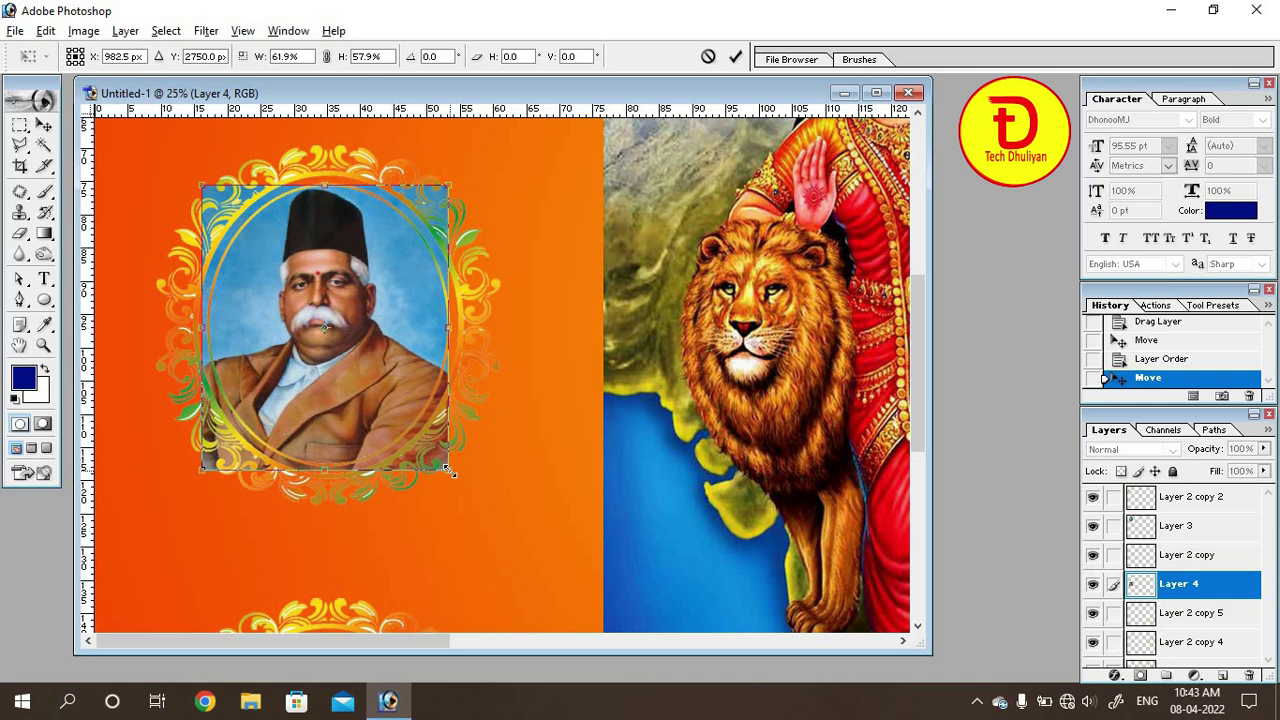
key("Right")
key("Right")
key("Right")
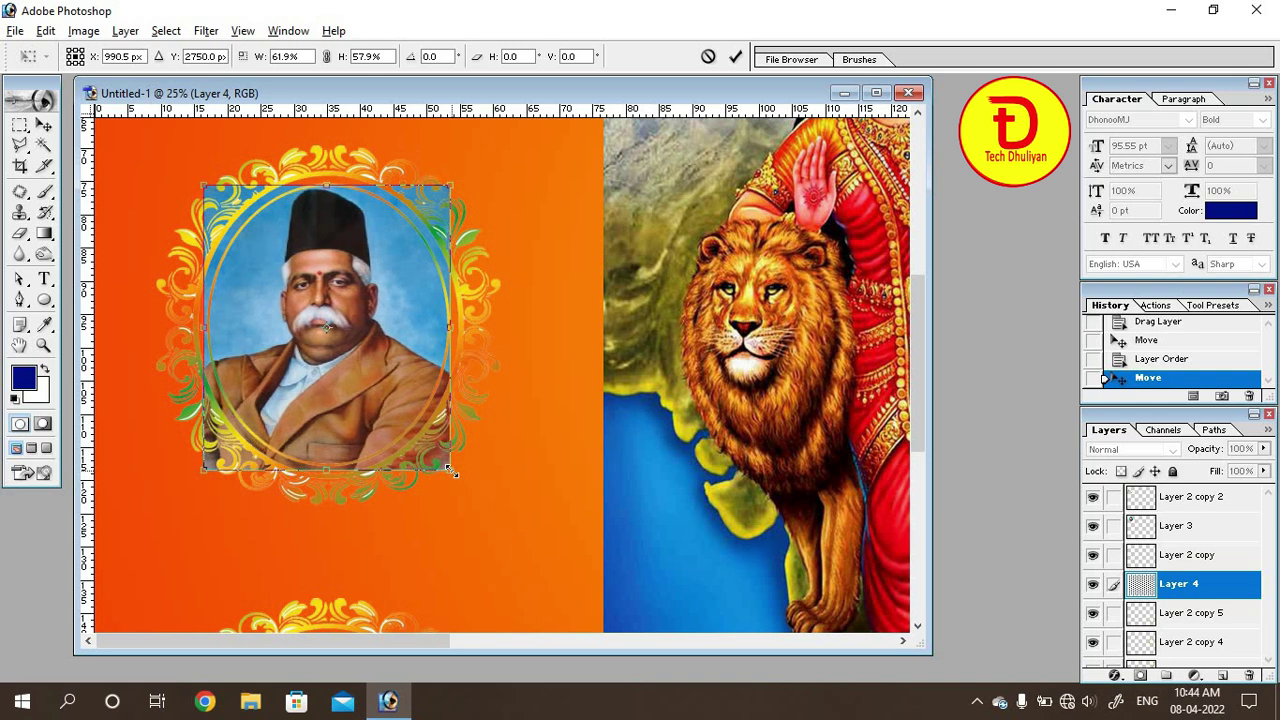
key("Up")
key("Up")
key("Up")
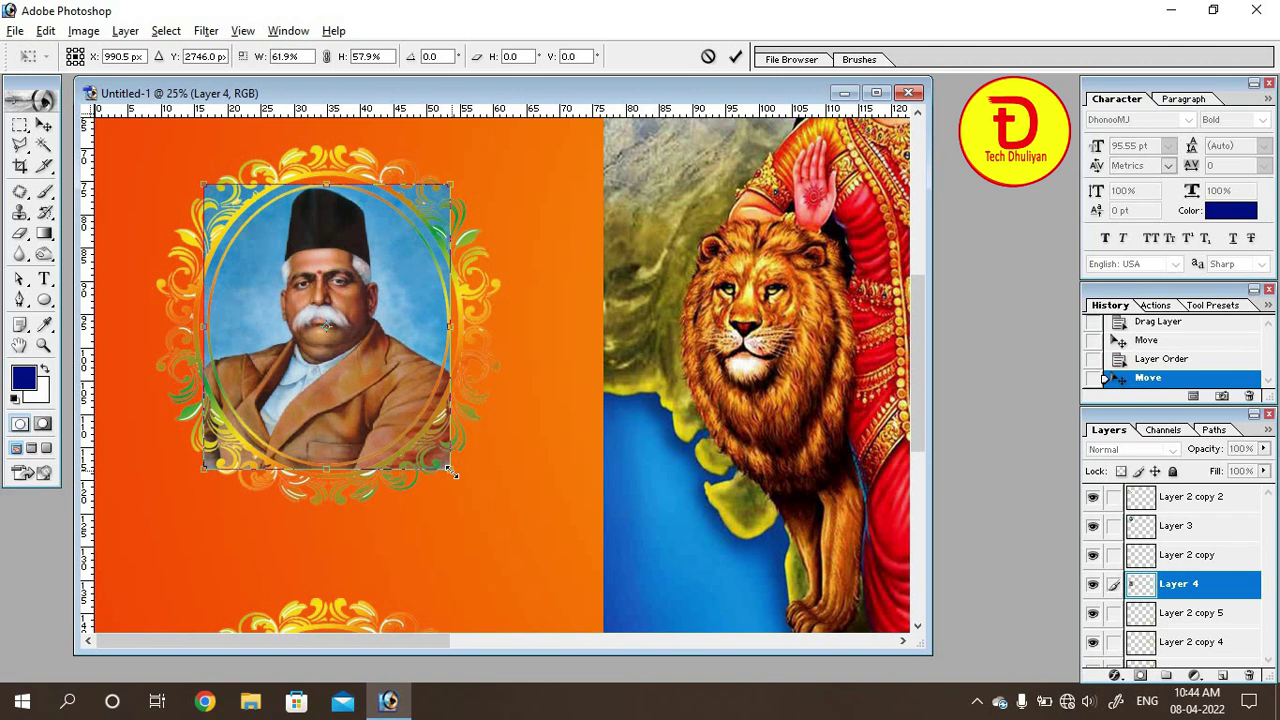
key("Return")
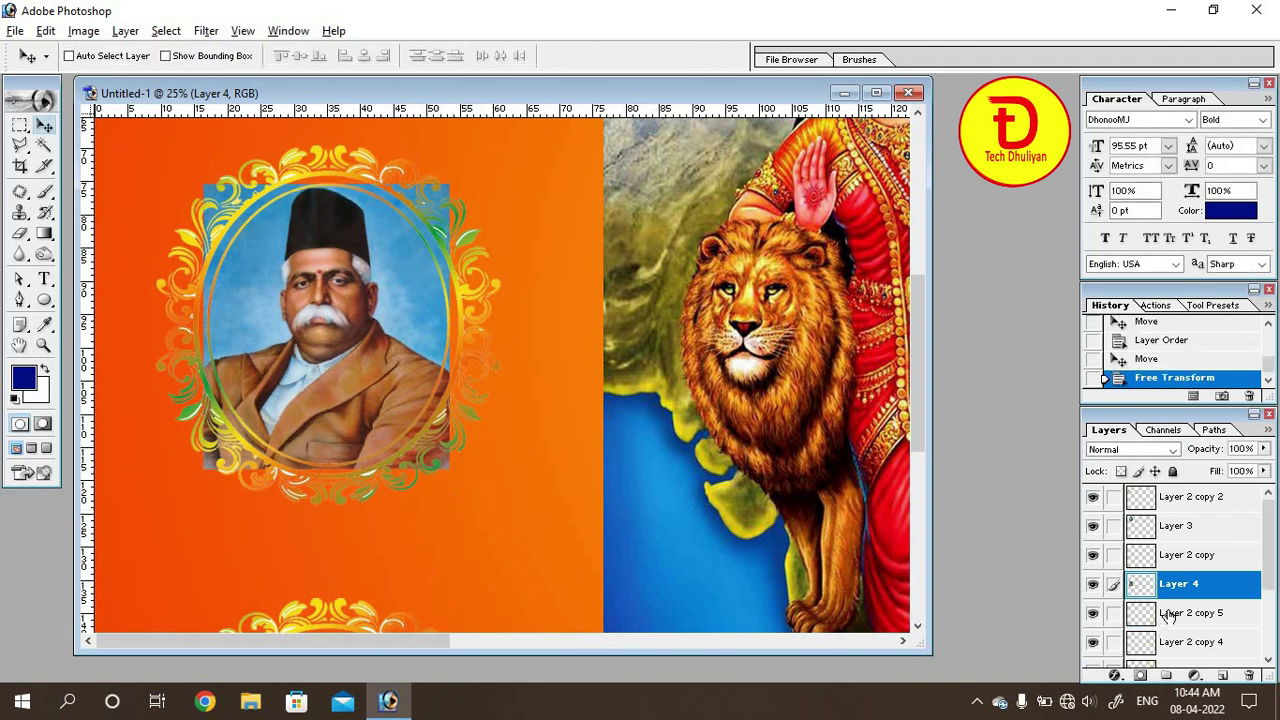
Step: Delete Layer 4's blue background outside the second ring's oval via an inverted Magic Wand selection
left_click(1190, 557)
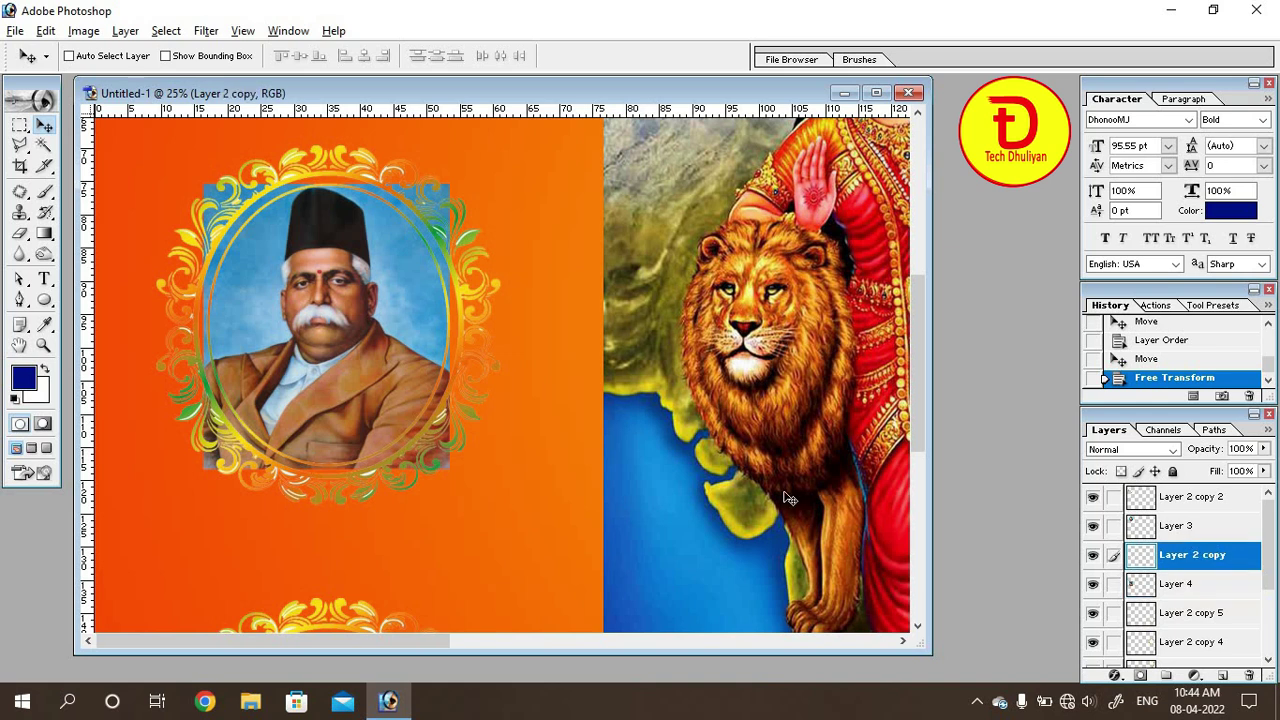
left_click(44, 145)
left_click(249, 272)
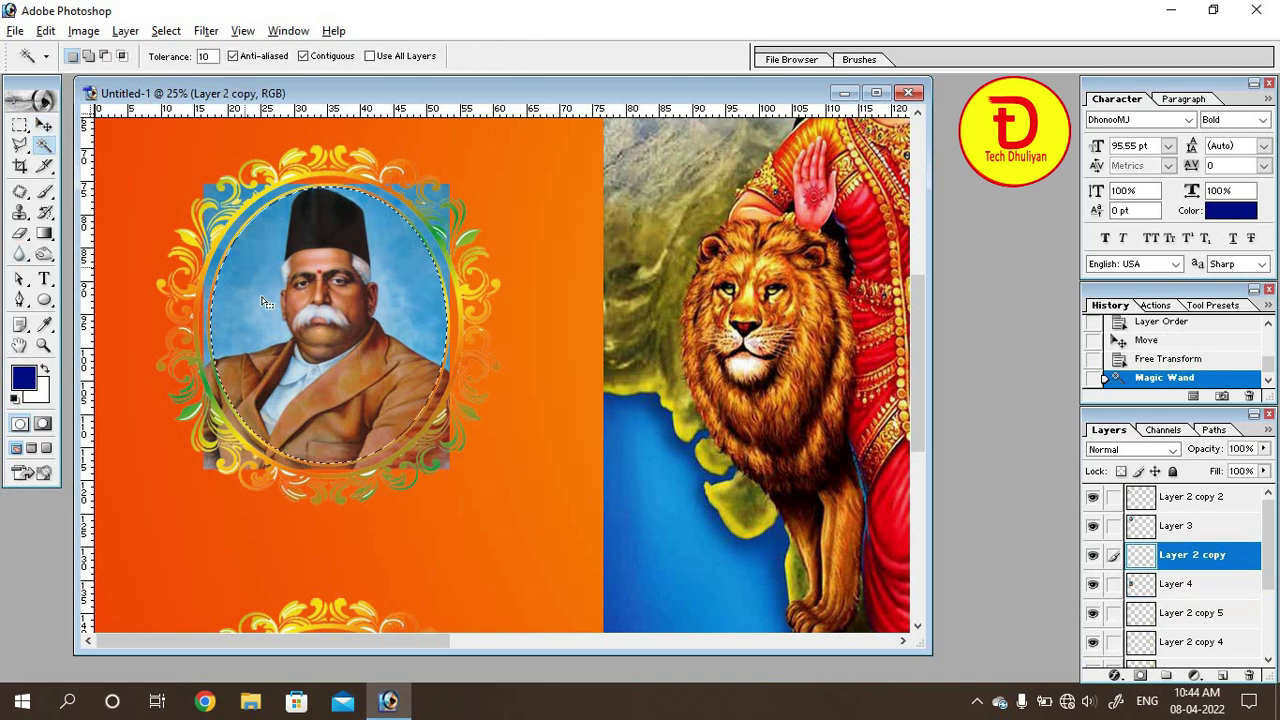
left_click(1172, 588)
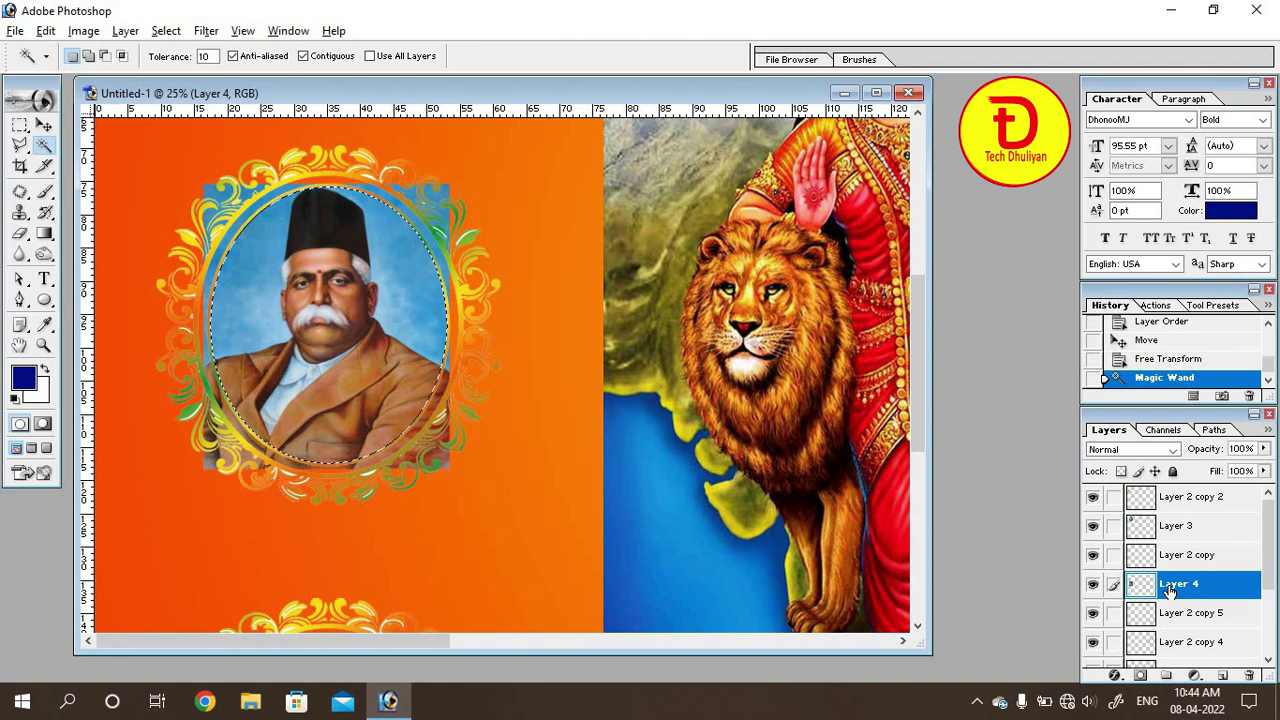
key("ctrl+shift+i")
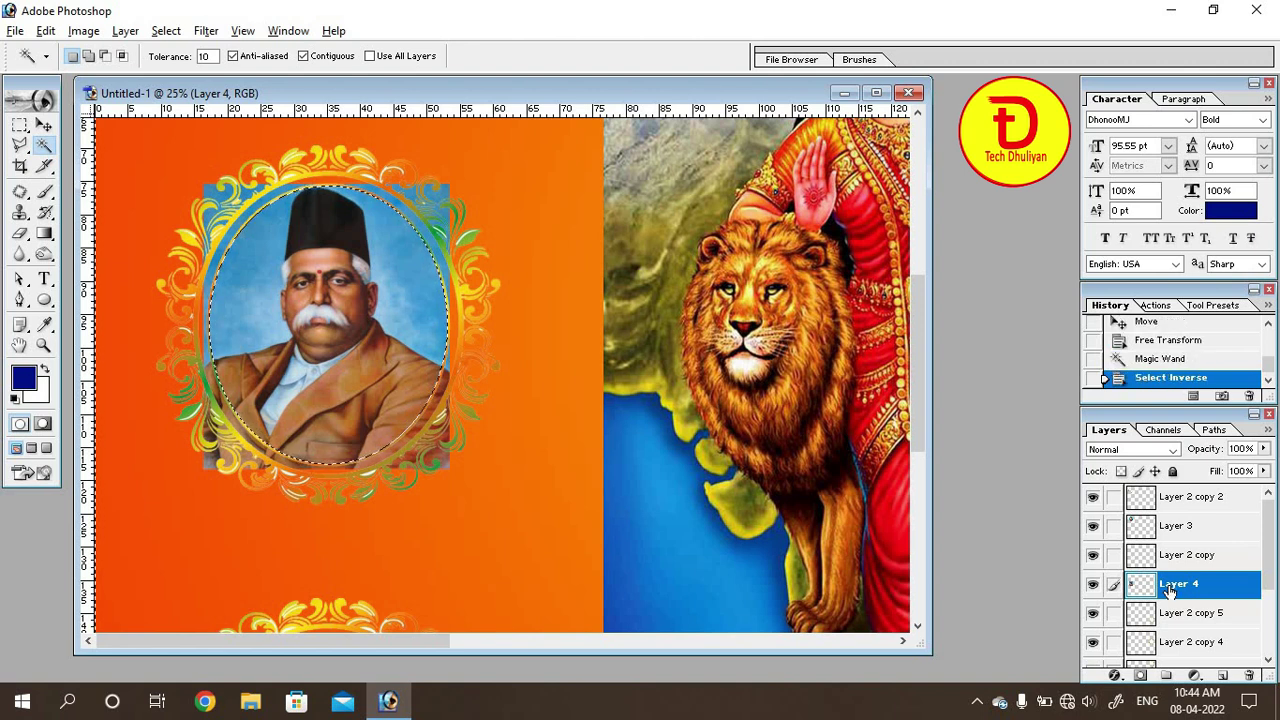
key("Delete")
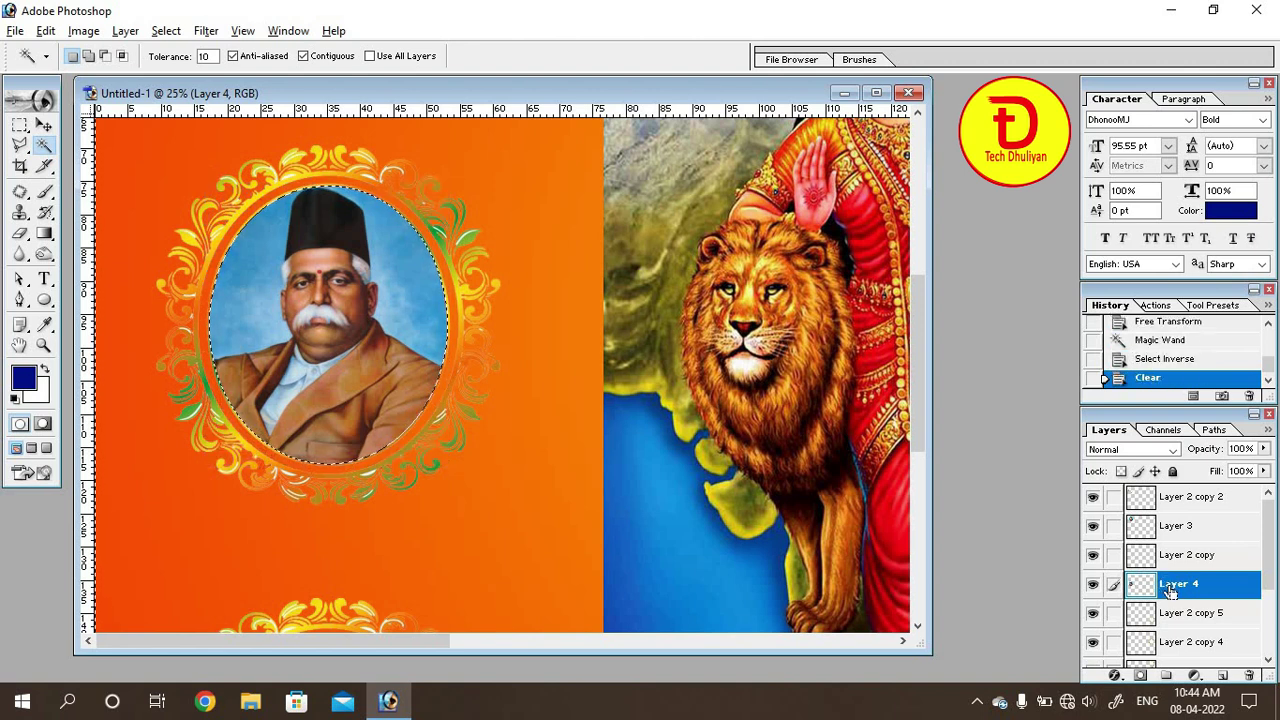
key("ctrl+d")
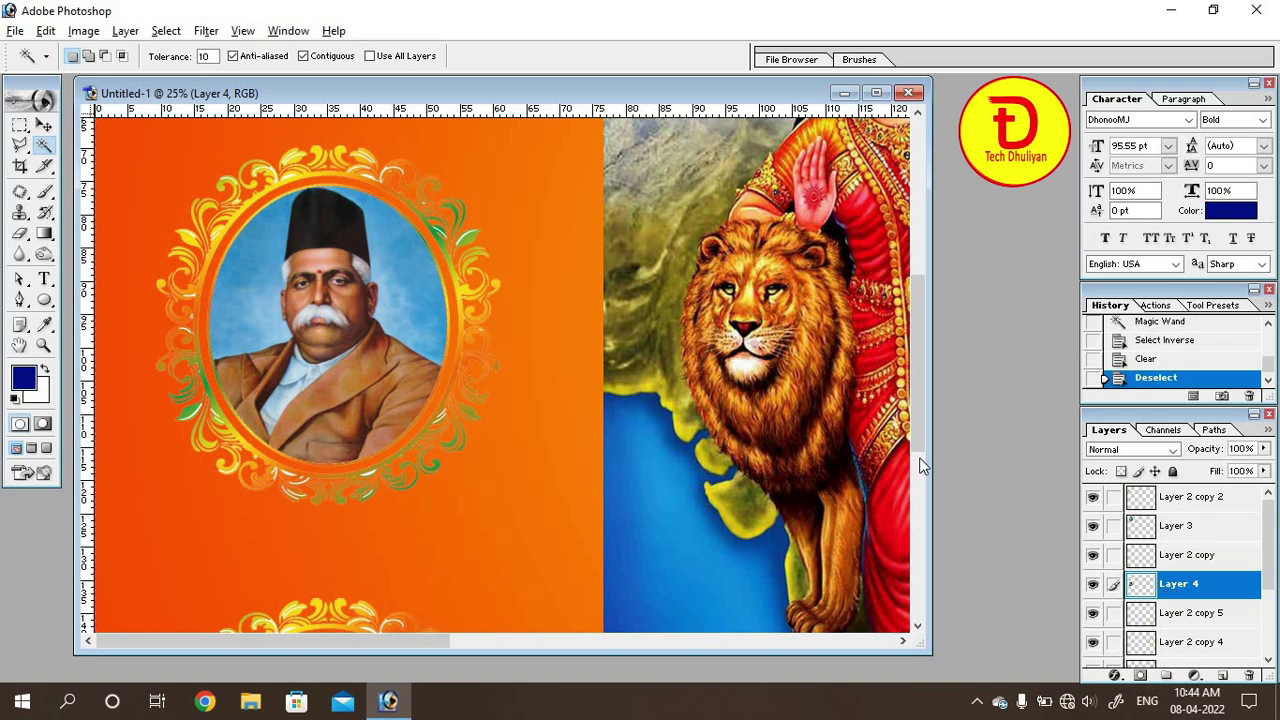
Step: With the Move tool, make Layer 1 the active layer
scroll(560, 450, "down", 2)
scroll(510, 465, "down", 5)
scroll(500, 480, "down", 2)
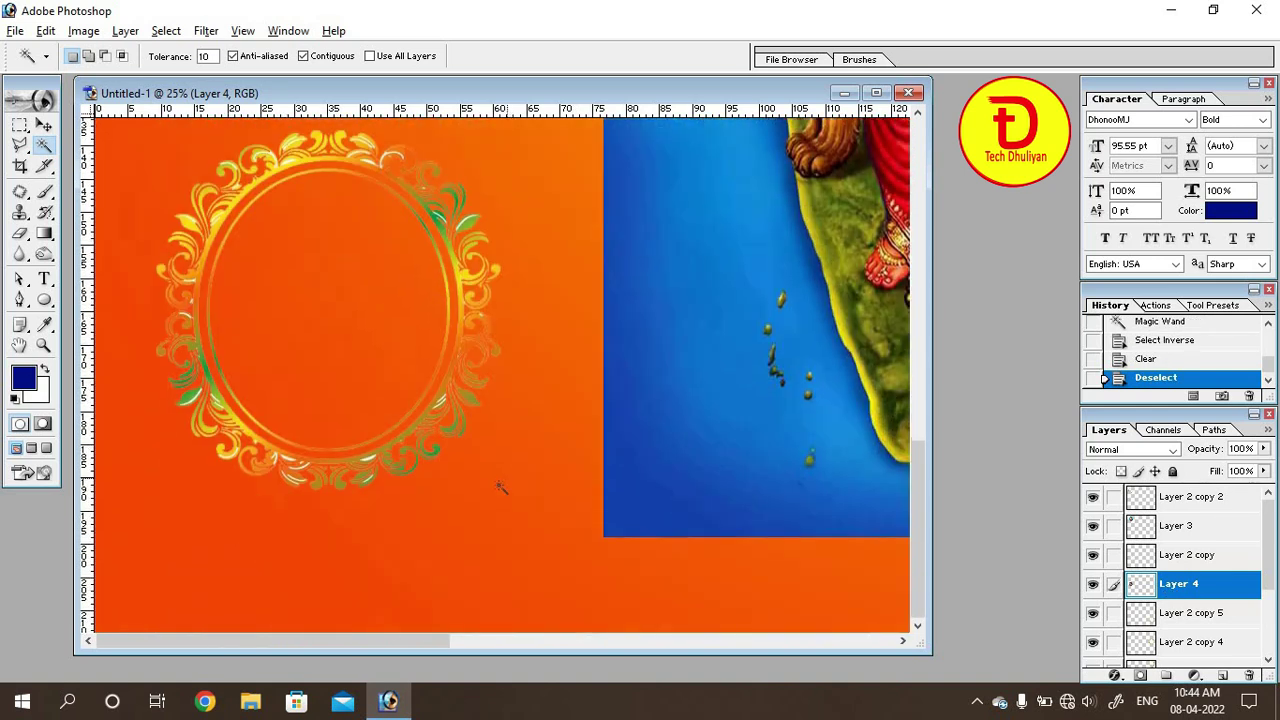
left_click(45, 125)
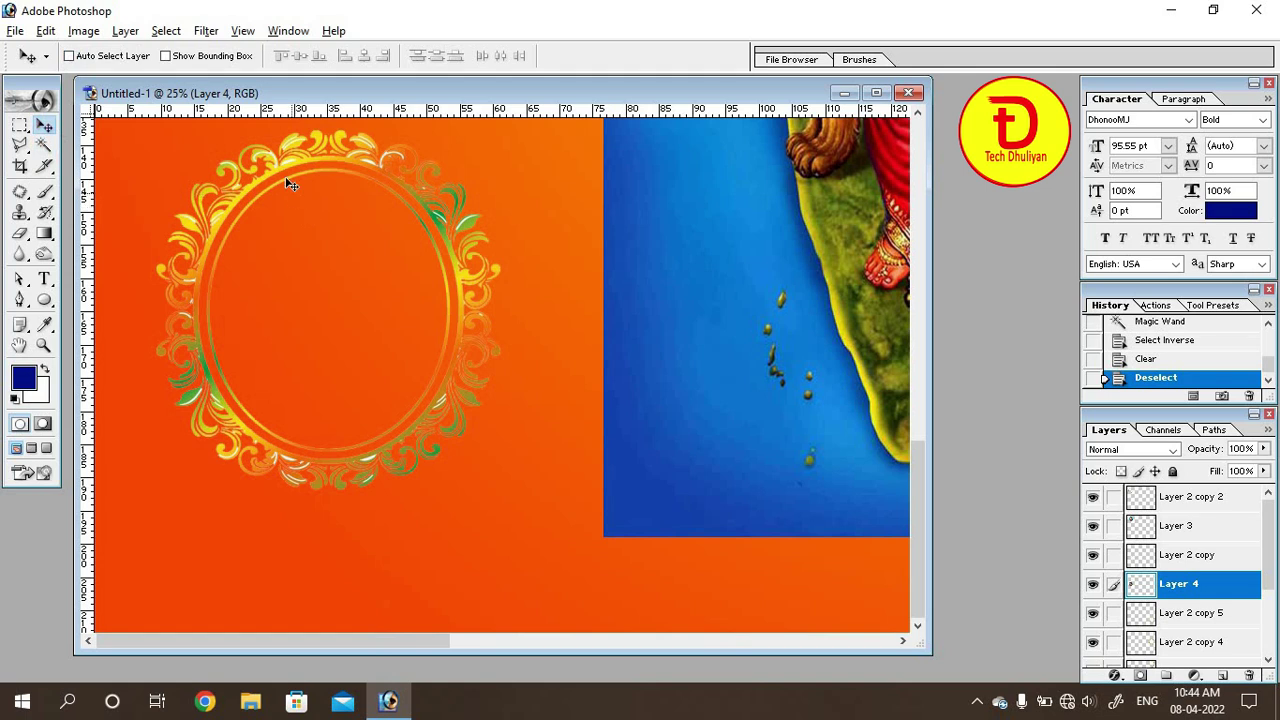
right_click(278, 175)
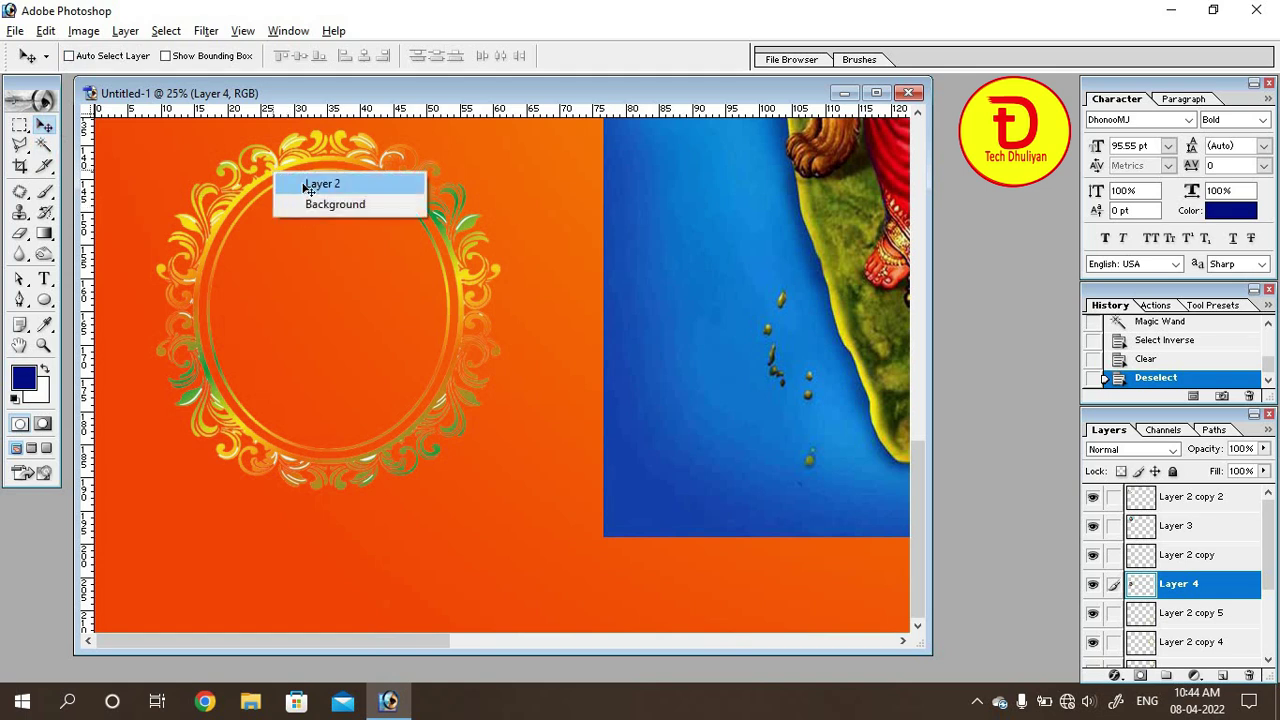
left_click(322, 184)
scroll(1250, 620, "down", 1)
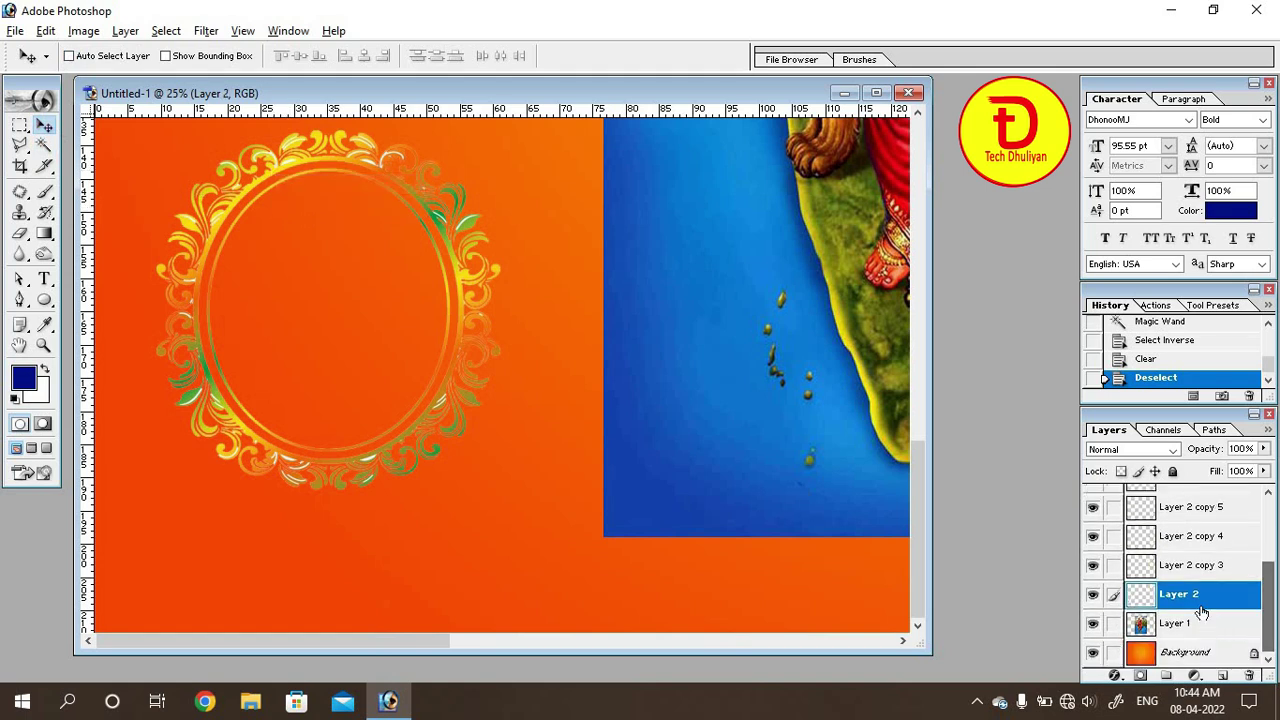
left_click(1139, 625)
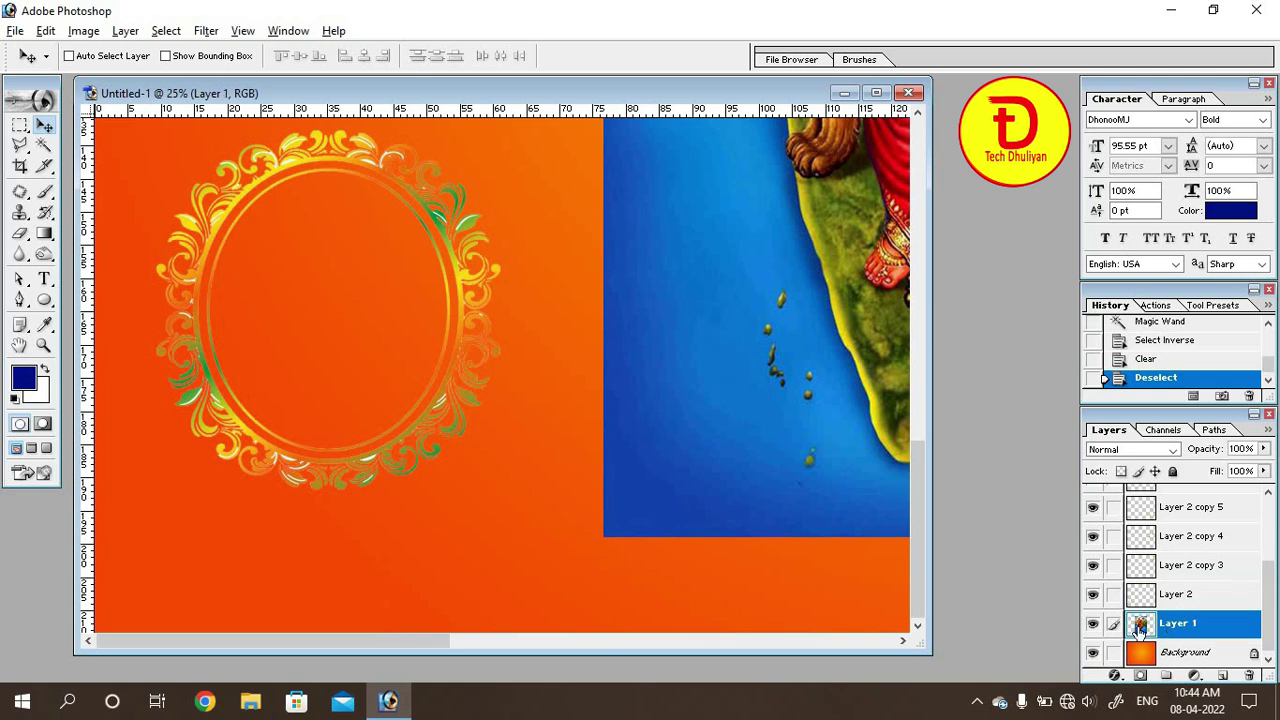
Step: Open the vivekananda photo and drag it onto the poster over the empty oval frame
double_click(37, 551)
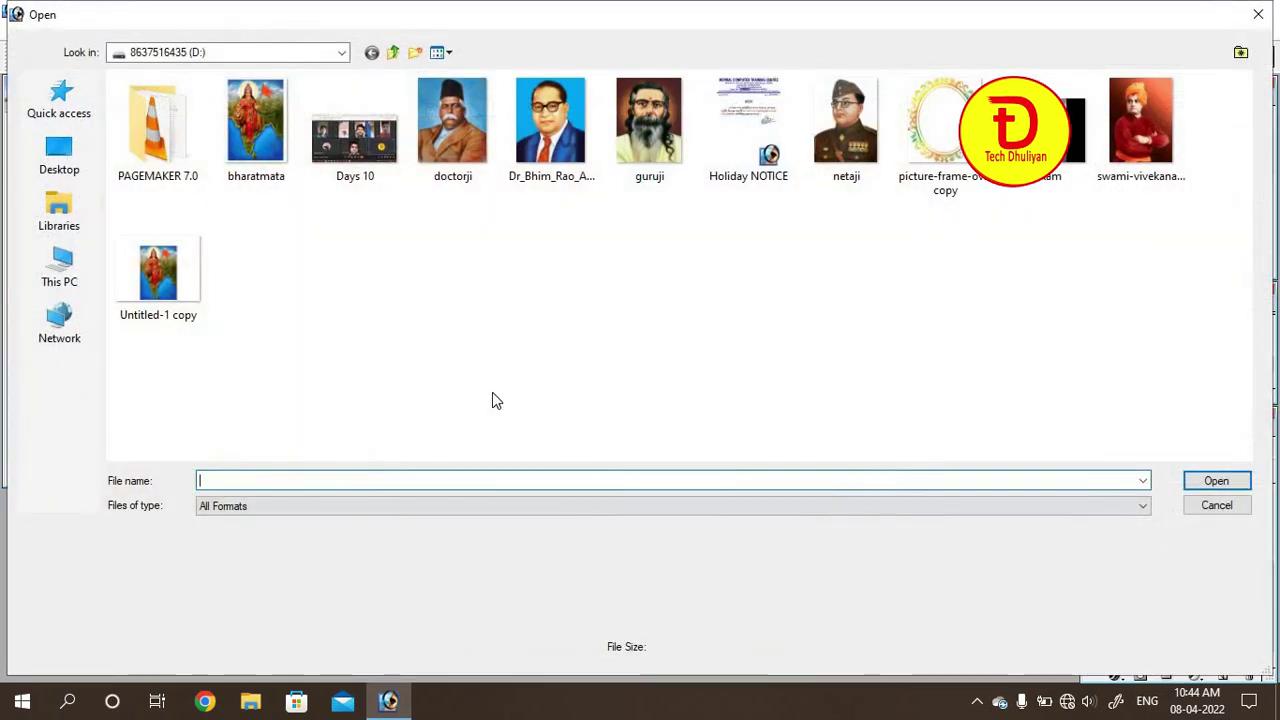
double_click(1141, 120)
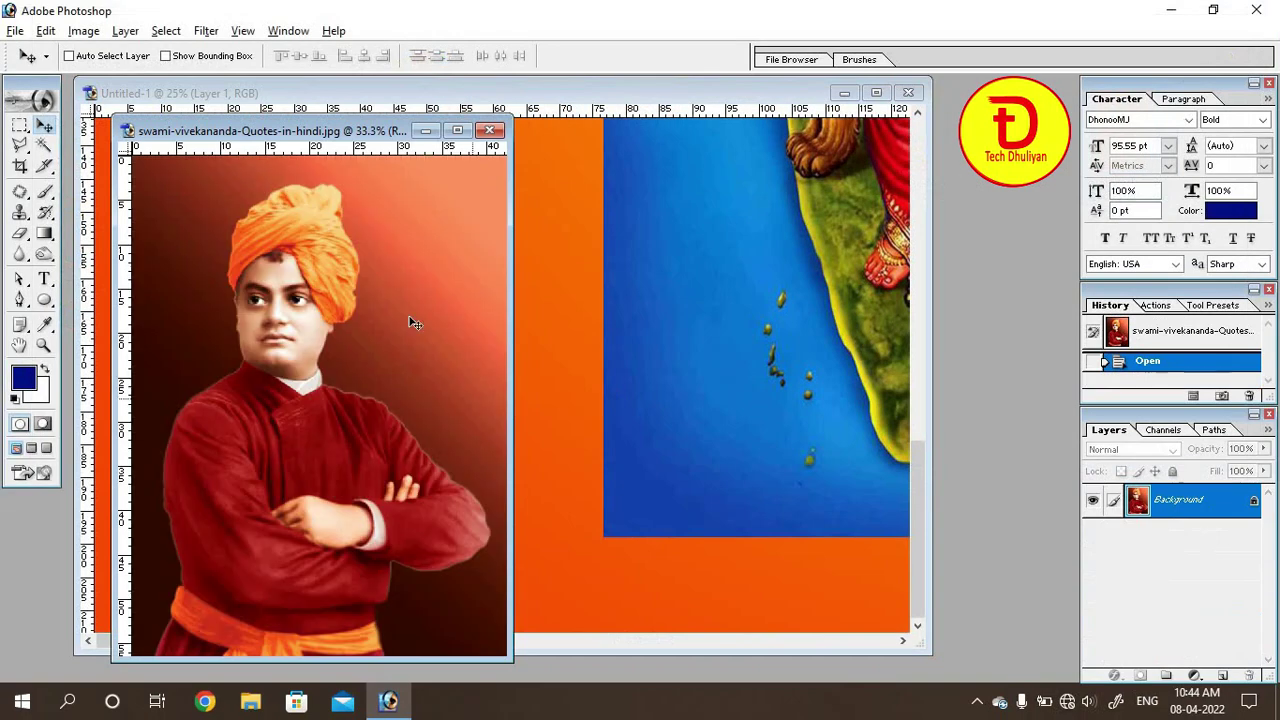
left_click_drag(305, 131, 674, 156)
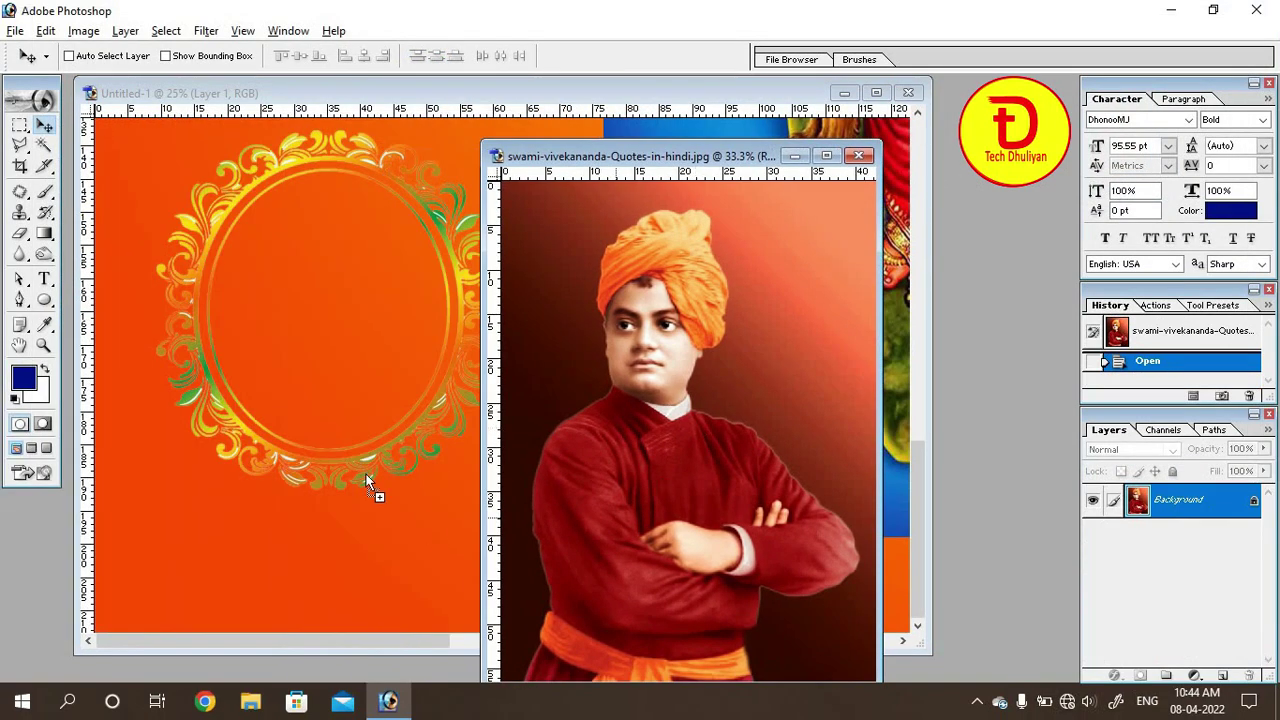
mouse_move(366, 474)
left_mouse_down()
mouse_move(334, 380)
mouse_move(395, 379)
left_mouse_up()
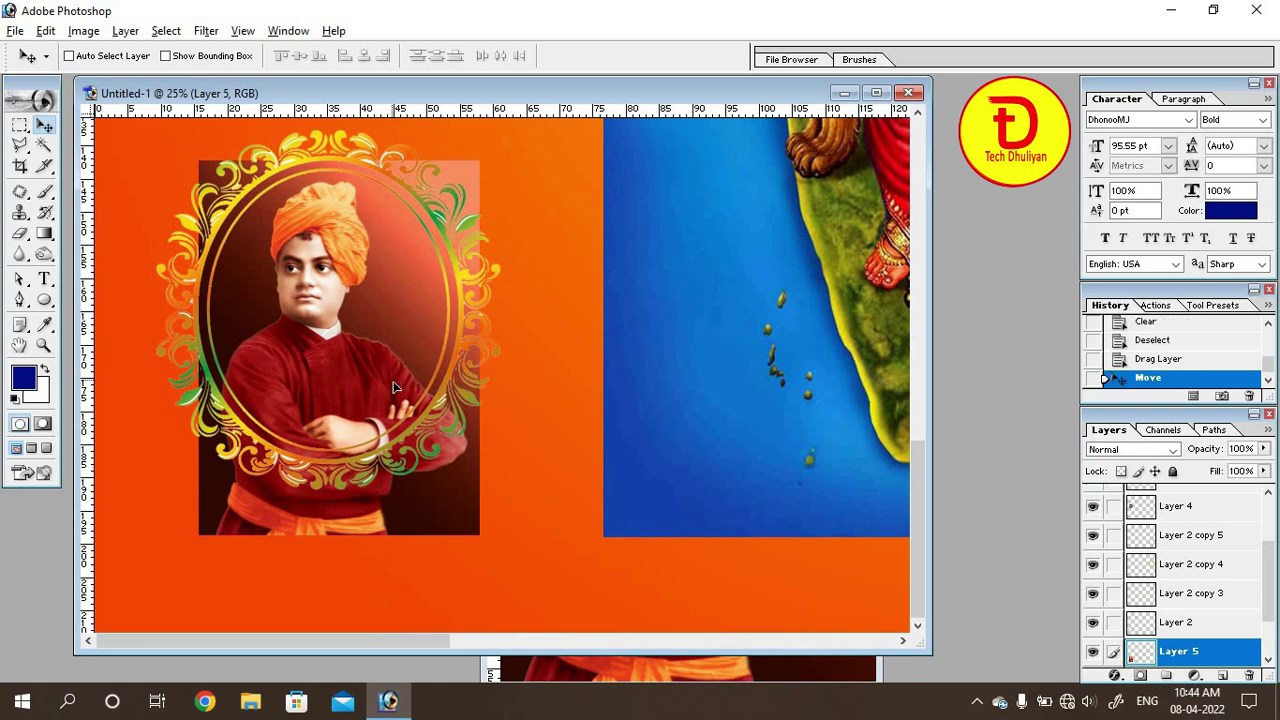
Step: Scale the vivekananda photo to about 87% × 83.8% and nudge it right into the ring's centre
key("ctrl+t")
left_click_drag(481, 537, 446, 479)
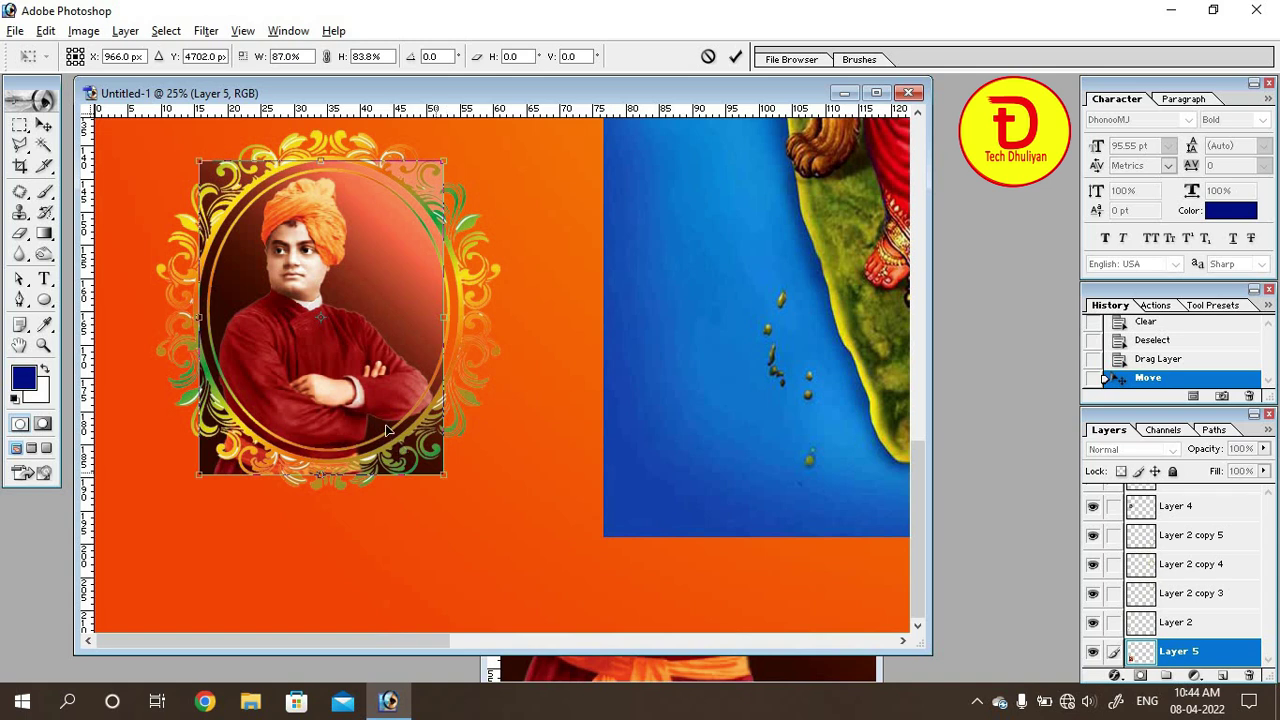
left_click_drag(388, 424, 393, 426)
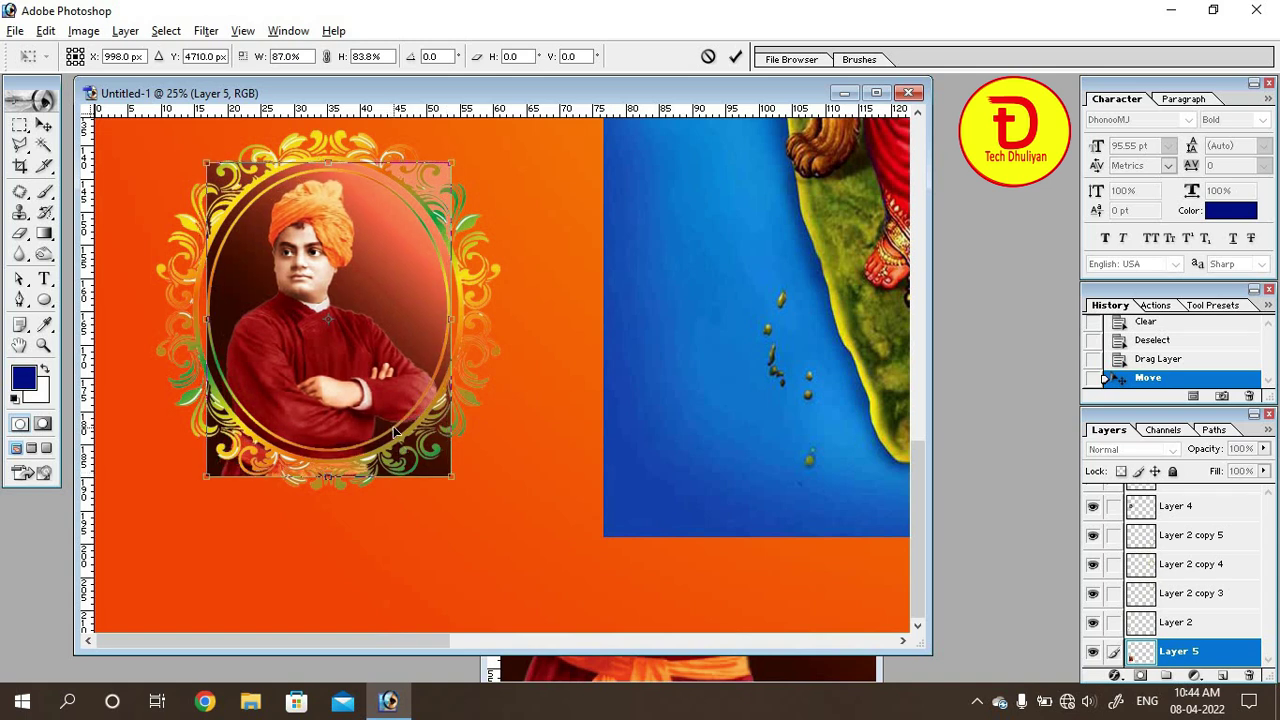
key("Return")
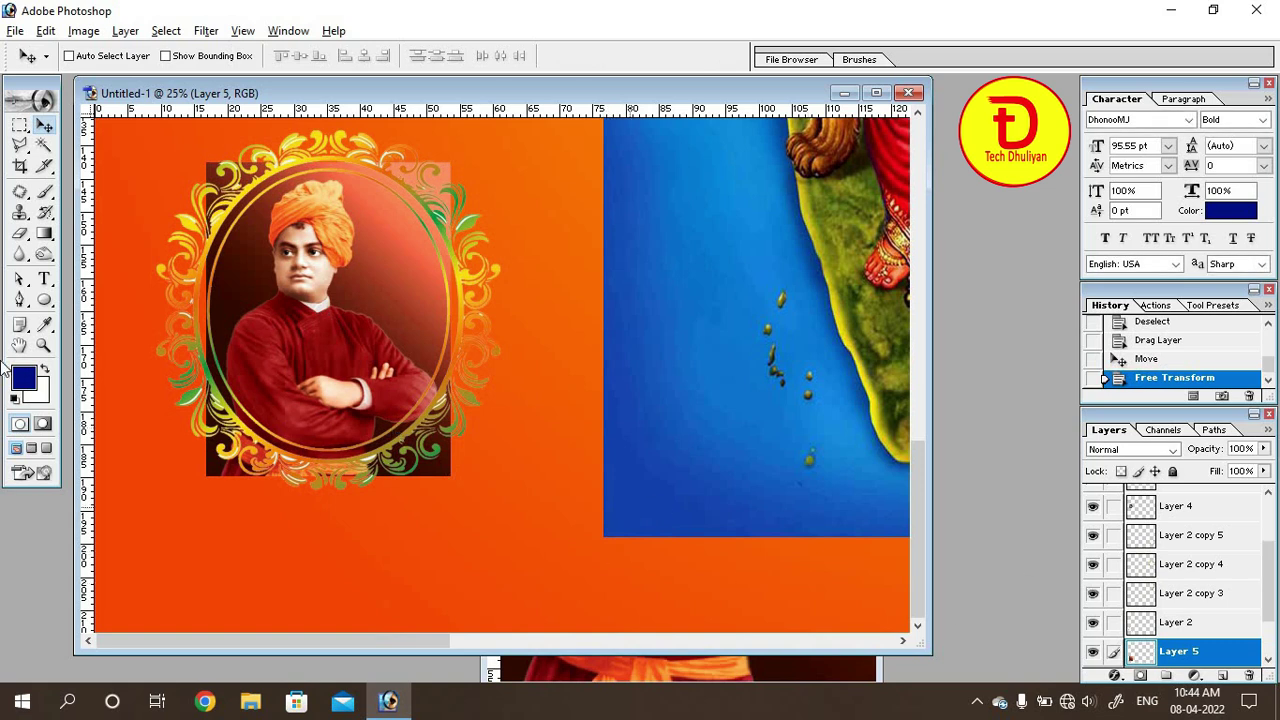
Step: Magic Wand the oval's interior on Layer 2, then delete everything outside it from Layer 5
left_click(1180, 622)
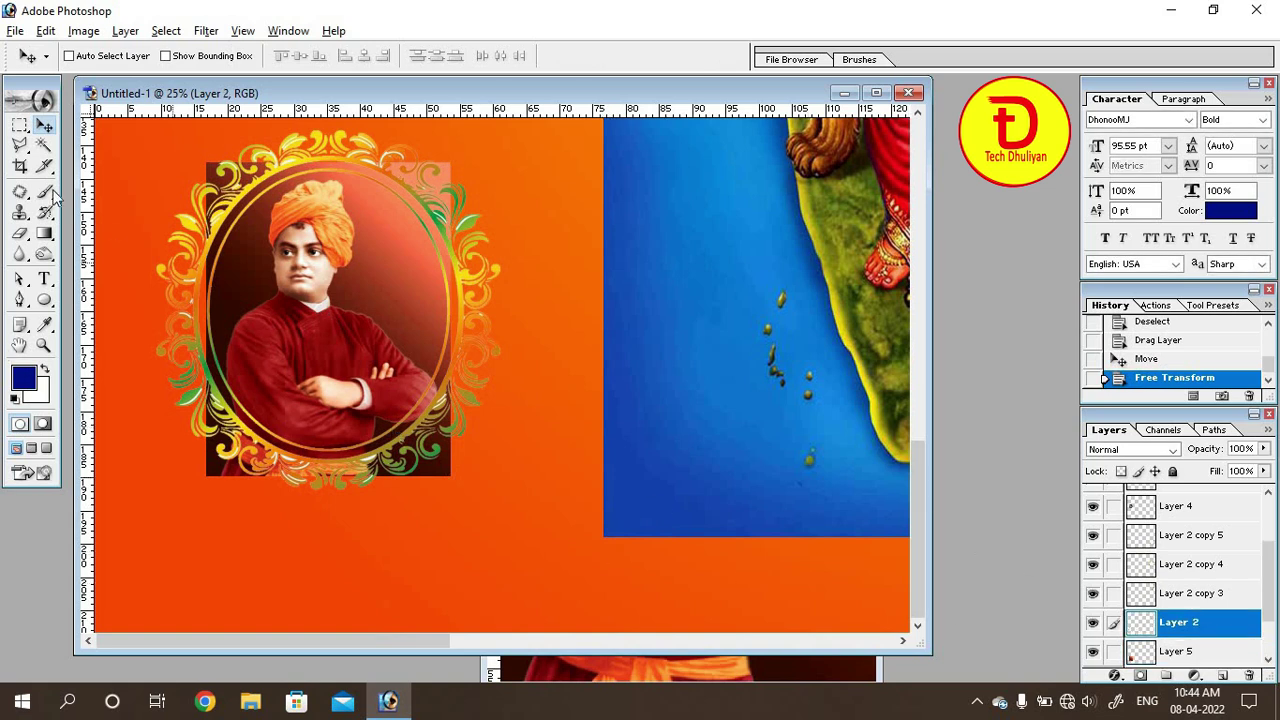
left_click(43, 145)
left_click(338, 296)
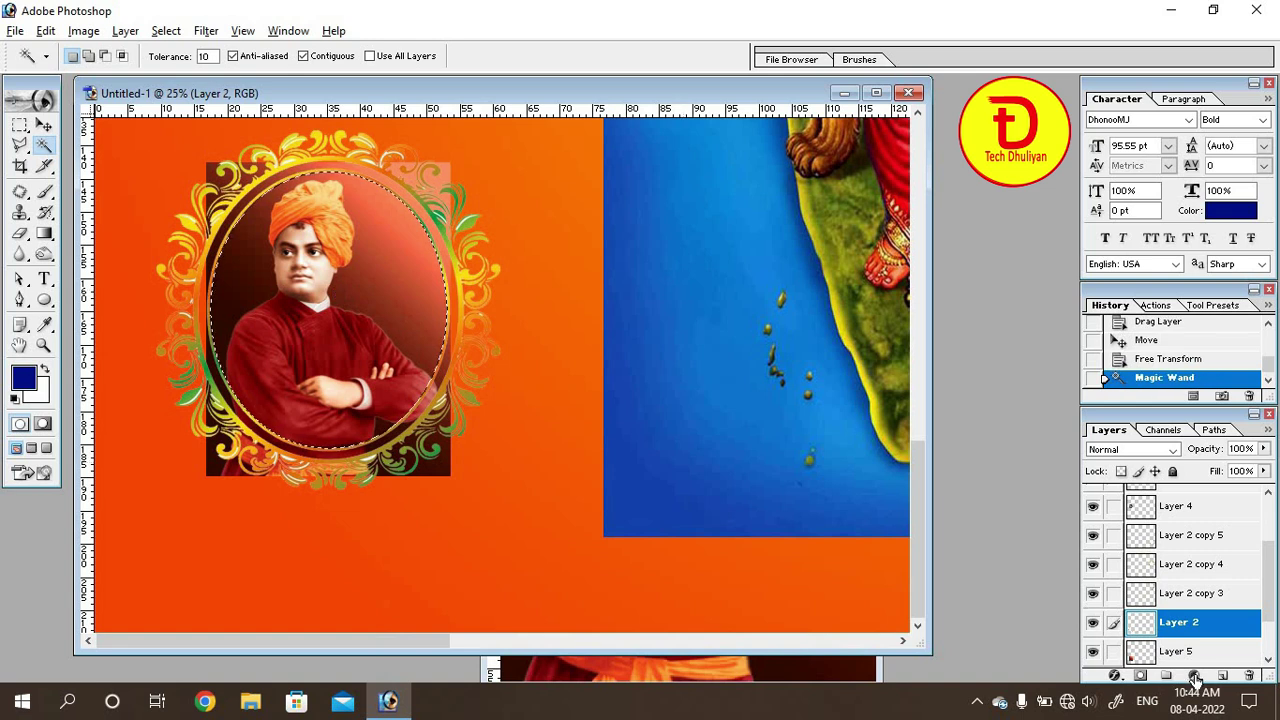
left_click(1180, 651)
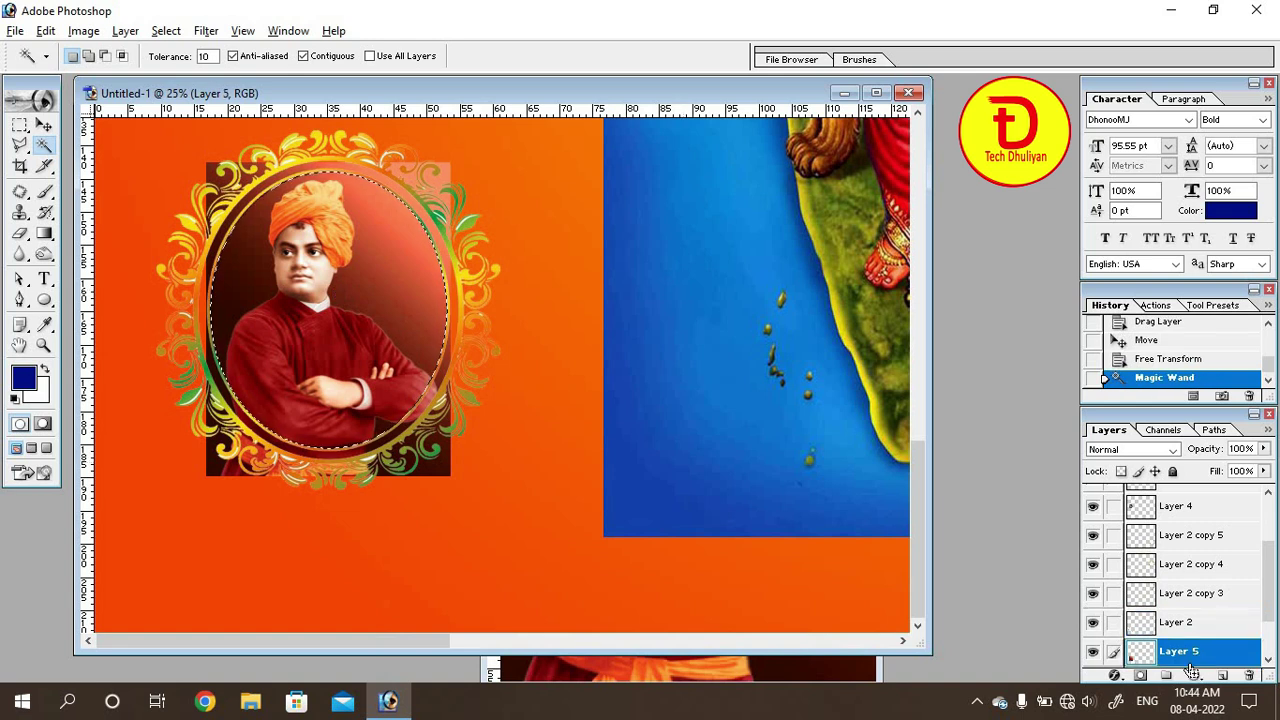
key("ctrl+shift+i")
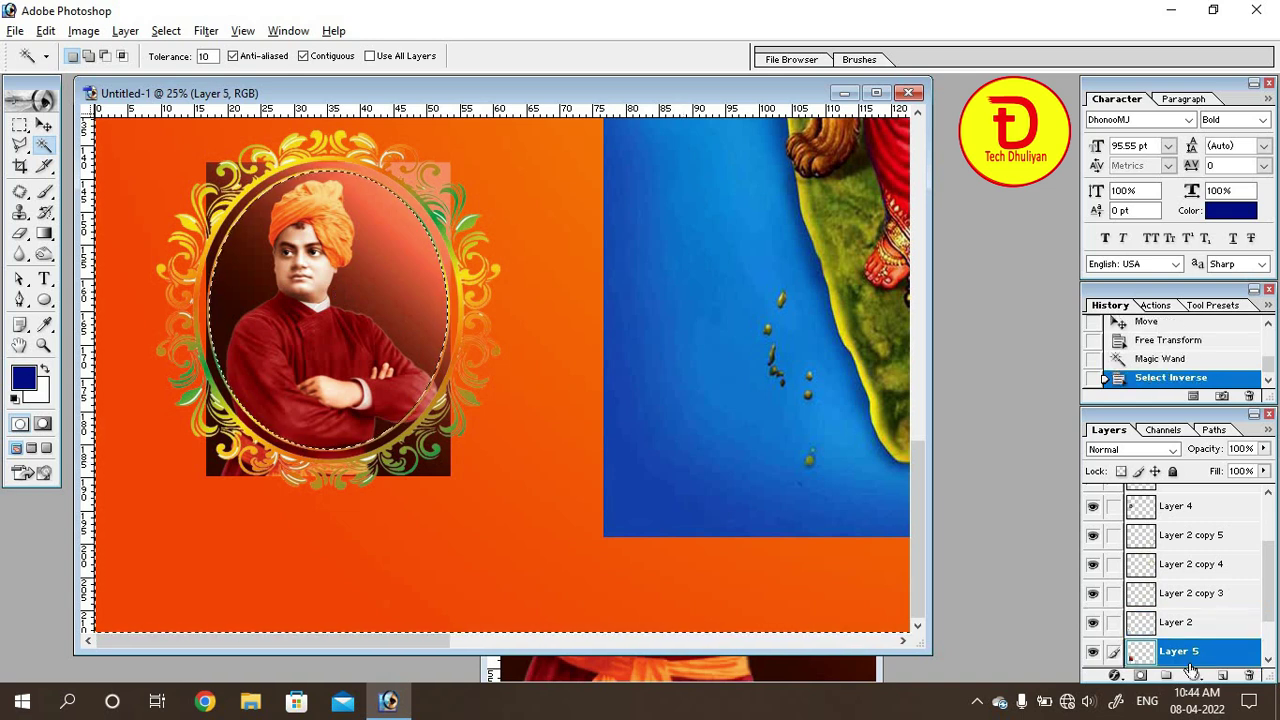
key("Delete")
key("ctrl+d")
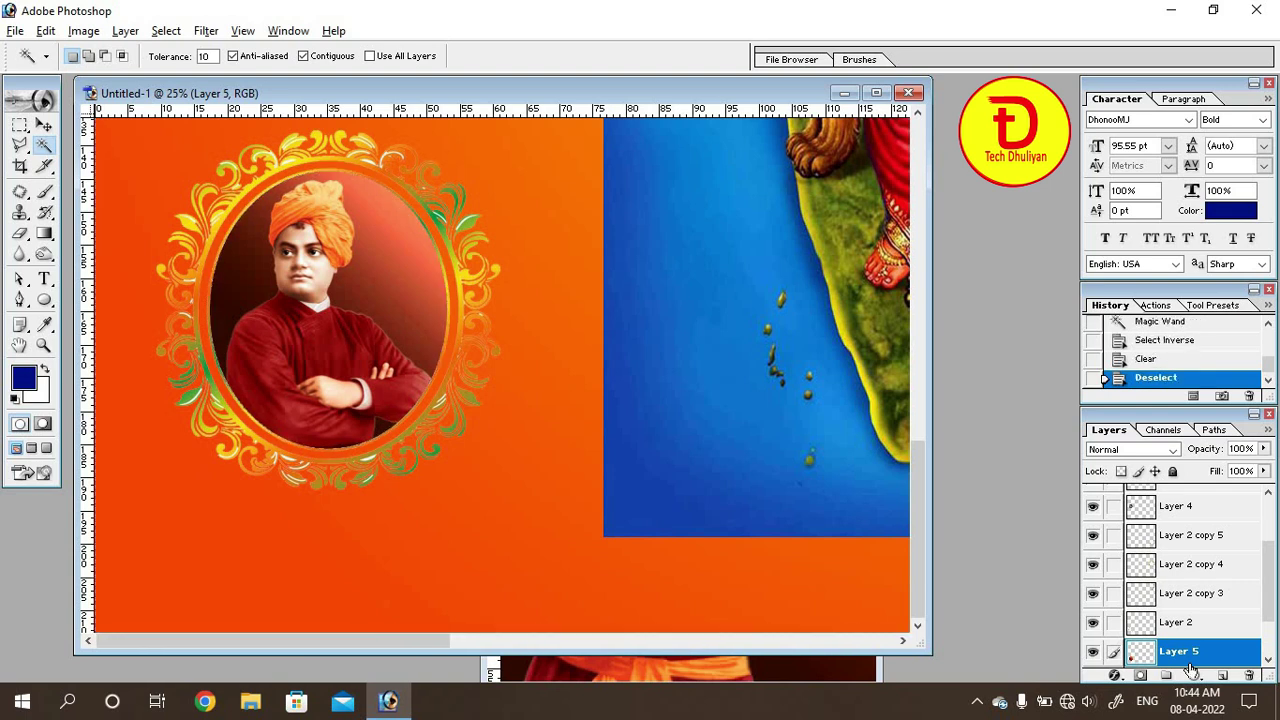
Step: Fill the remaining rings, make Layer 2 copy 5 active, deselect, and zoom out to view the poster
left_click_drag(394, 638, 720, 641)
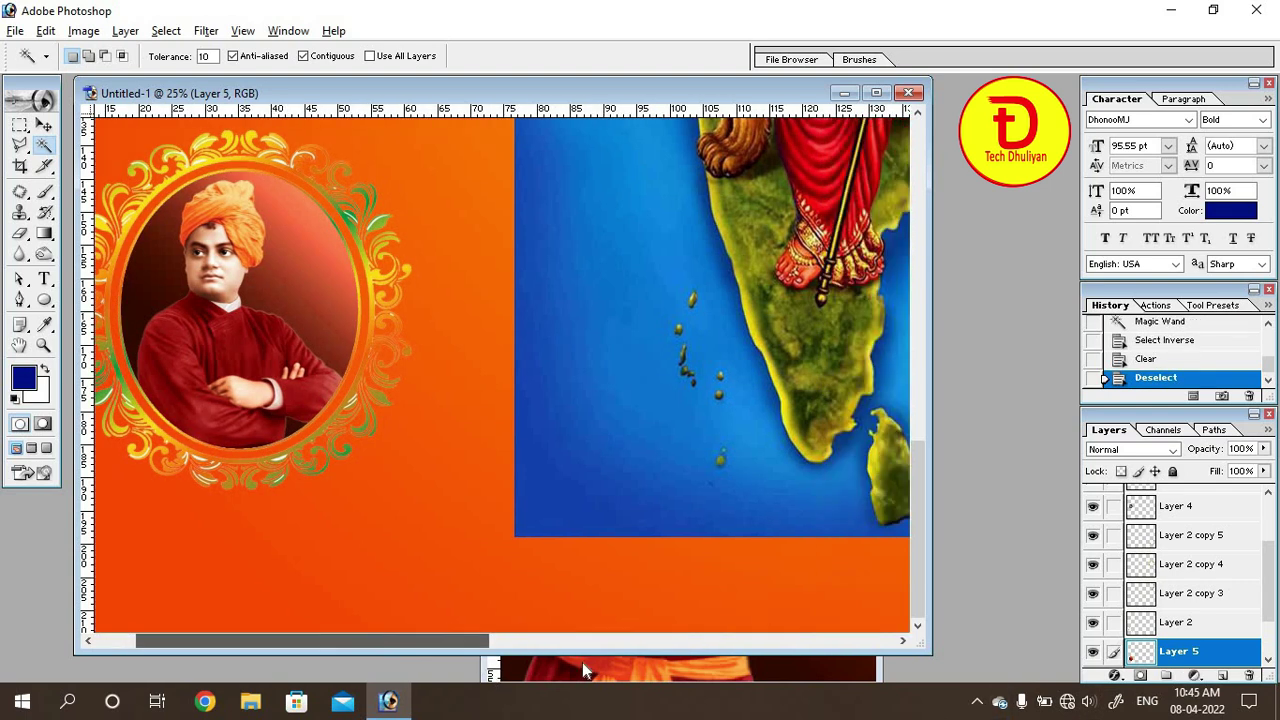
left_click_drag(771, 676, 893, 676)
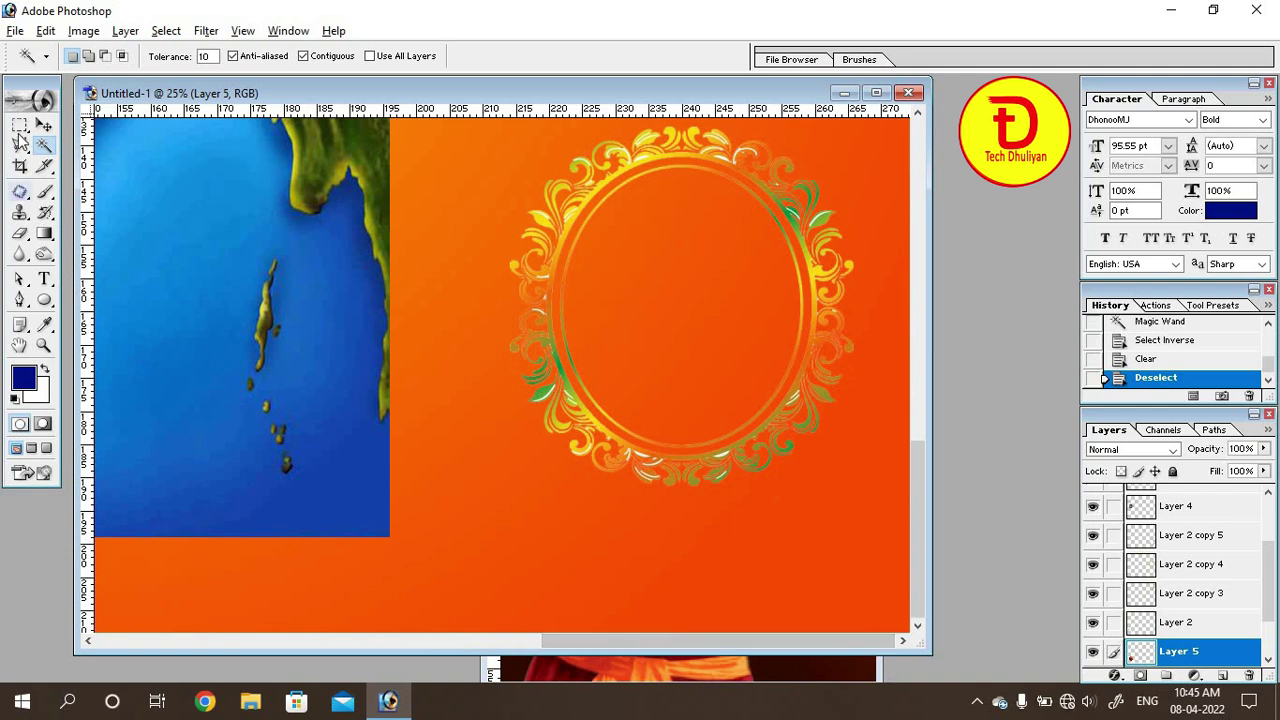
left_click(45, 125)
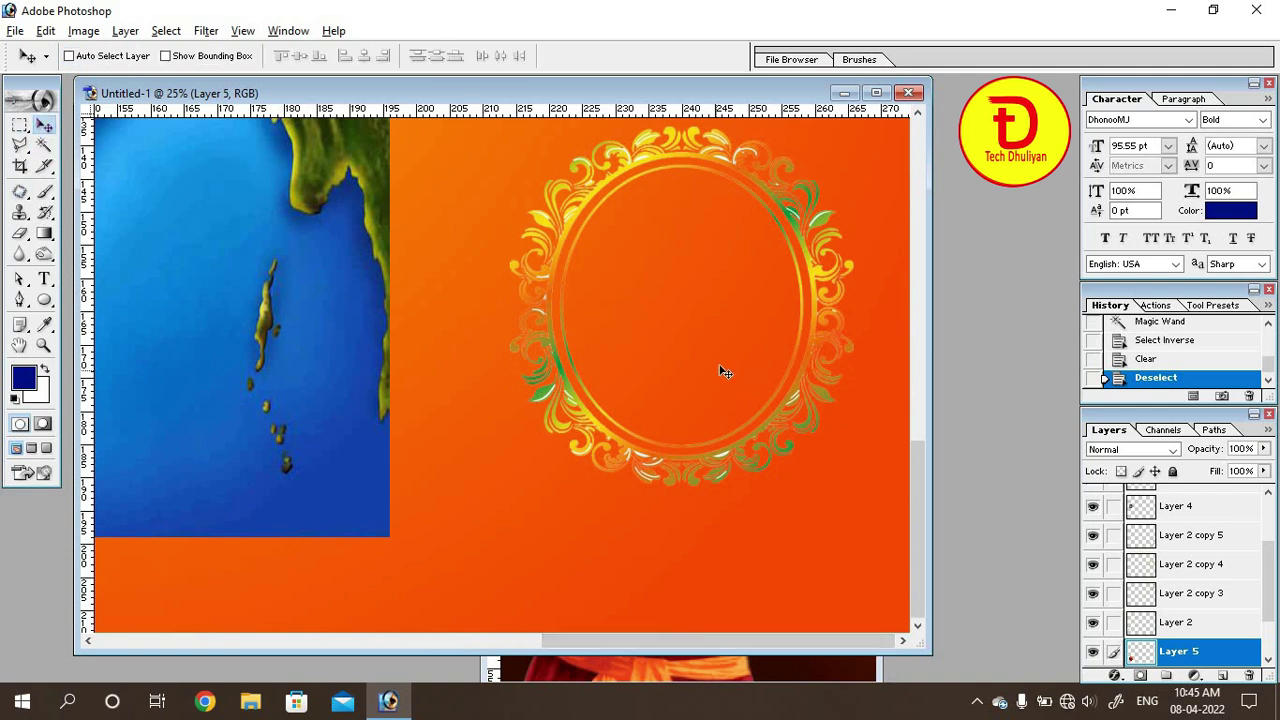
right_click(565, 235)
left_click(580, 249)
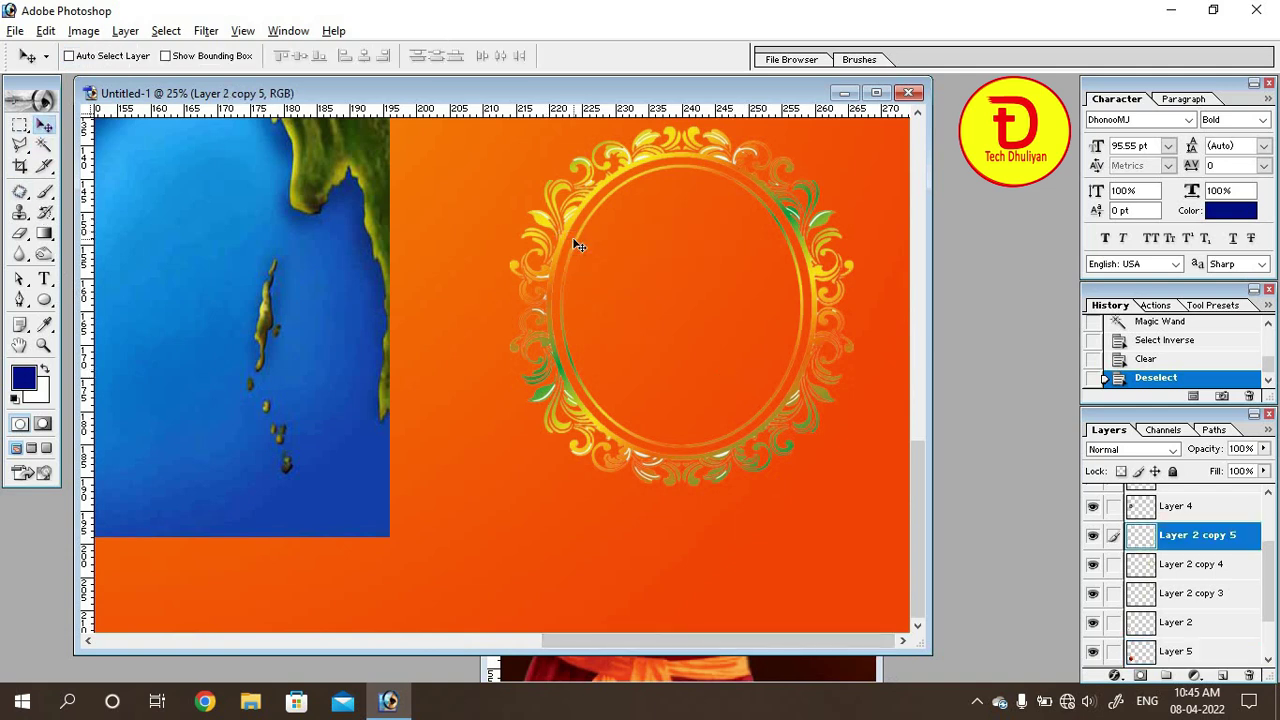
key("ctrl+d")
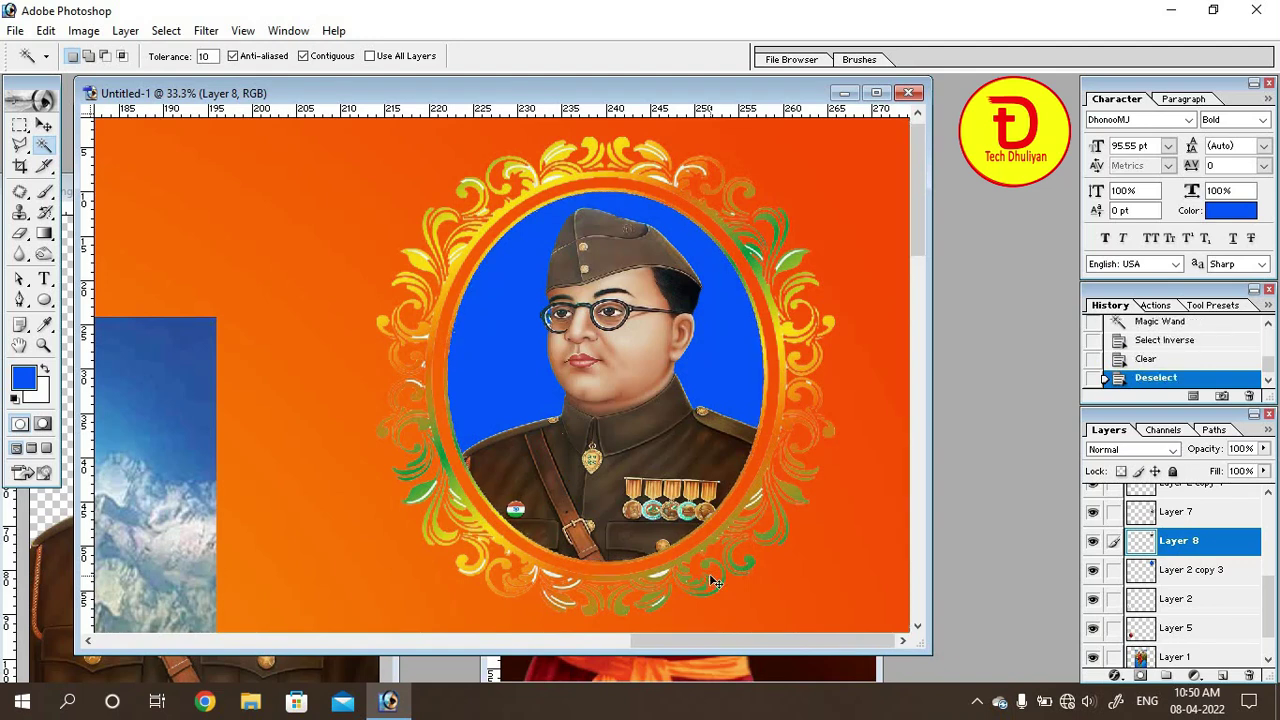
key("ctrl+minus")
key("ctrl+minus")
key("ctrl+minus")
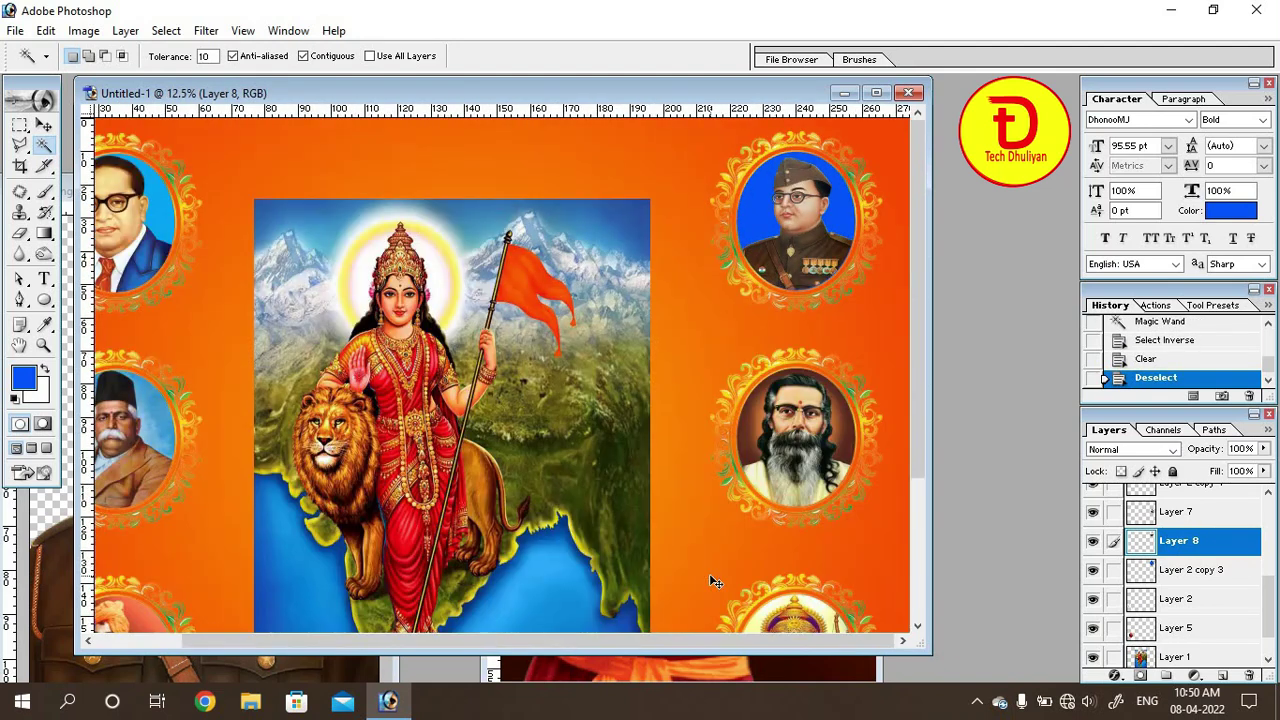
key("ctrl+minus")
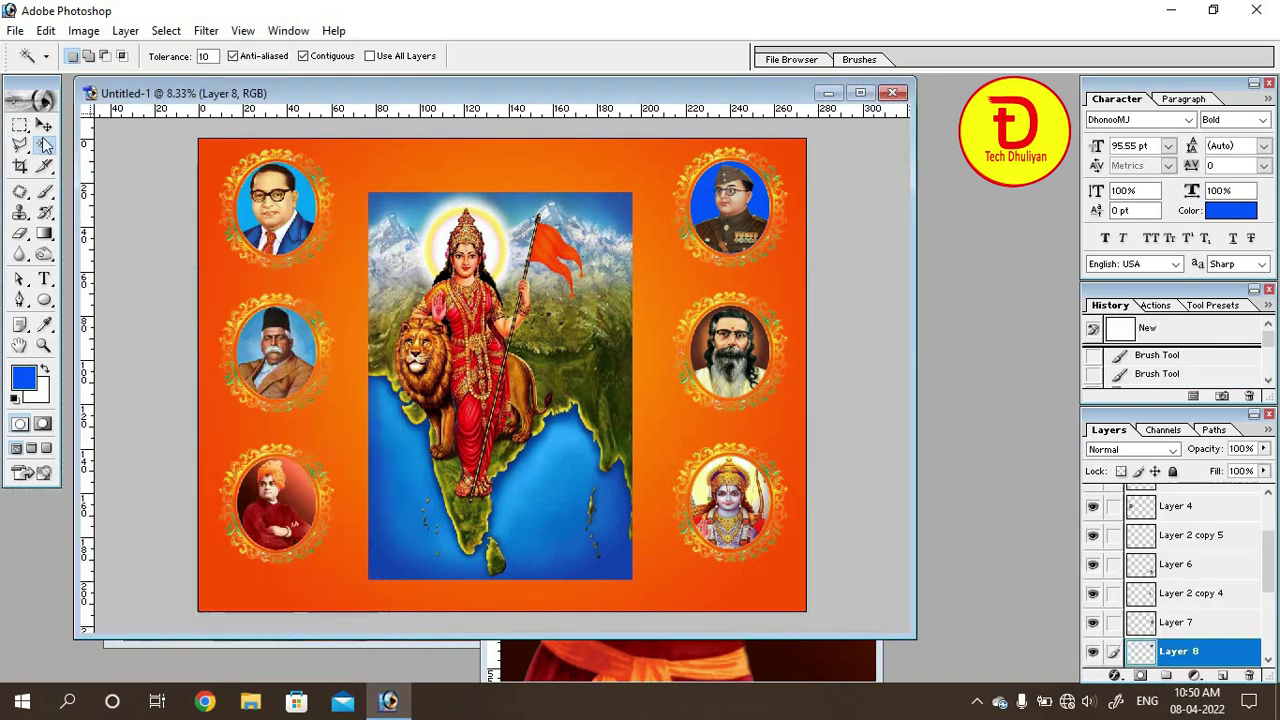
Step: Close the turbaned man's photo document and nudge the central Layer 1 image slightly right
left_click(44, 125)
left_click(723, 668)
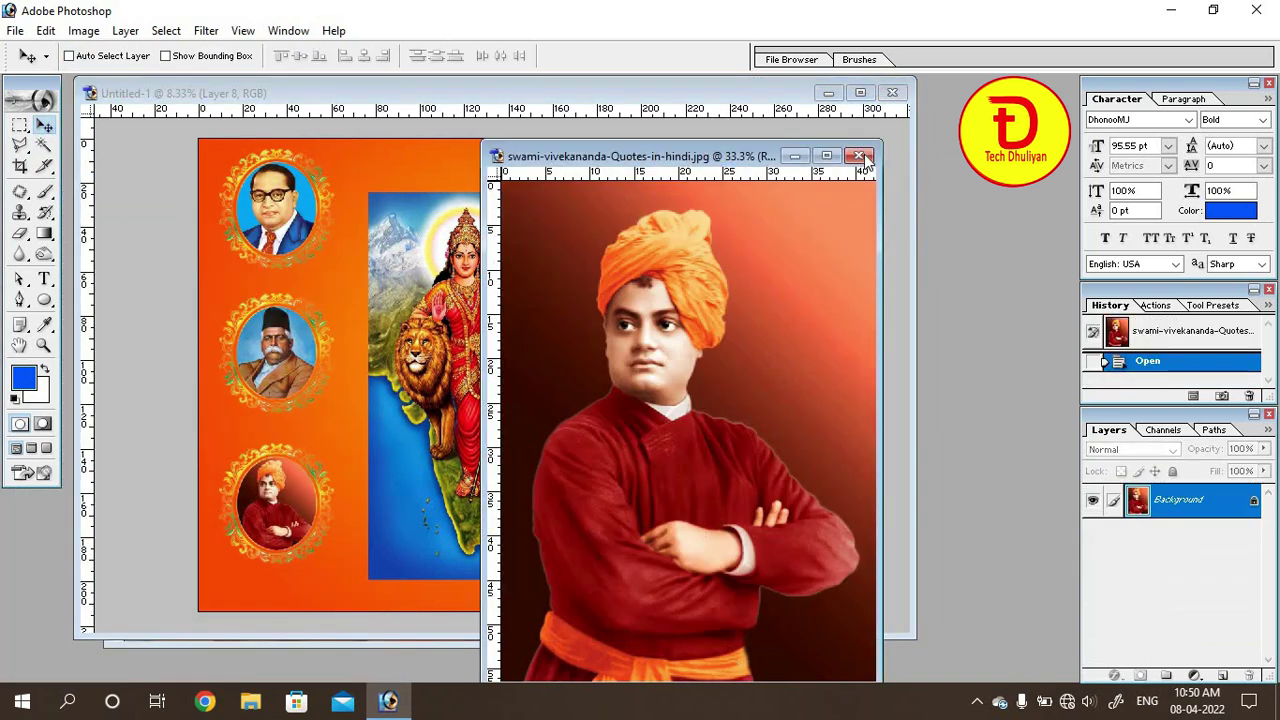
left_click(858, 156)
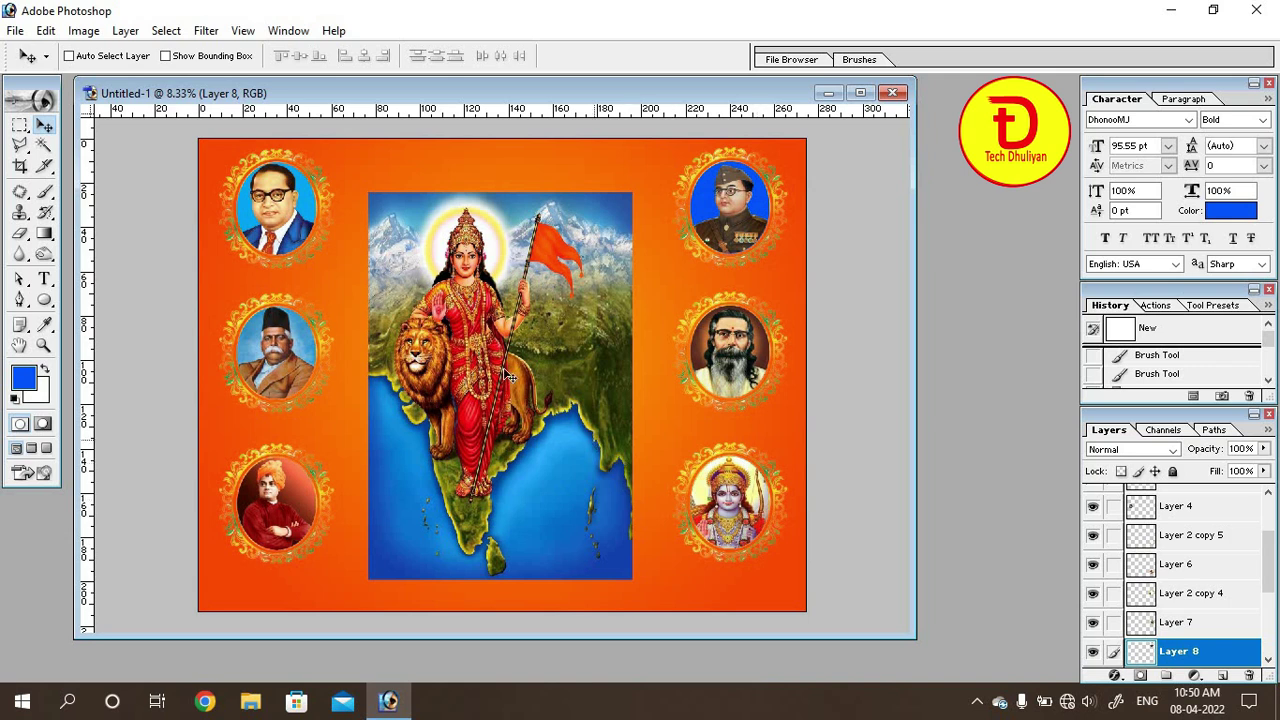
right_click(502, 367)
left_click(519, 375)
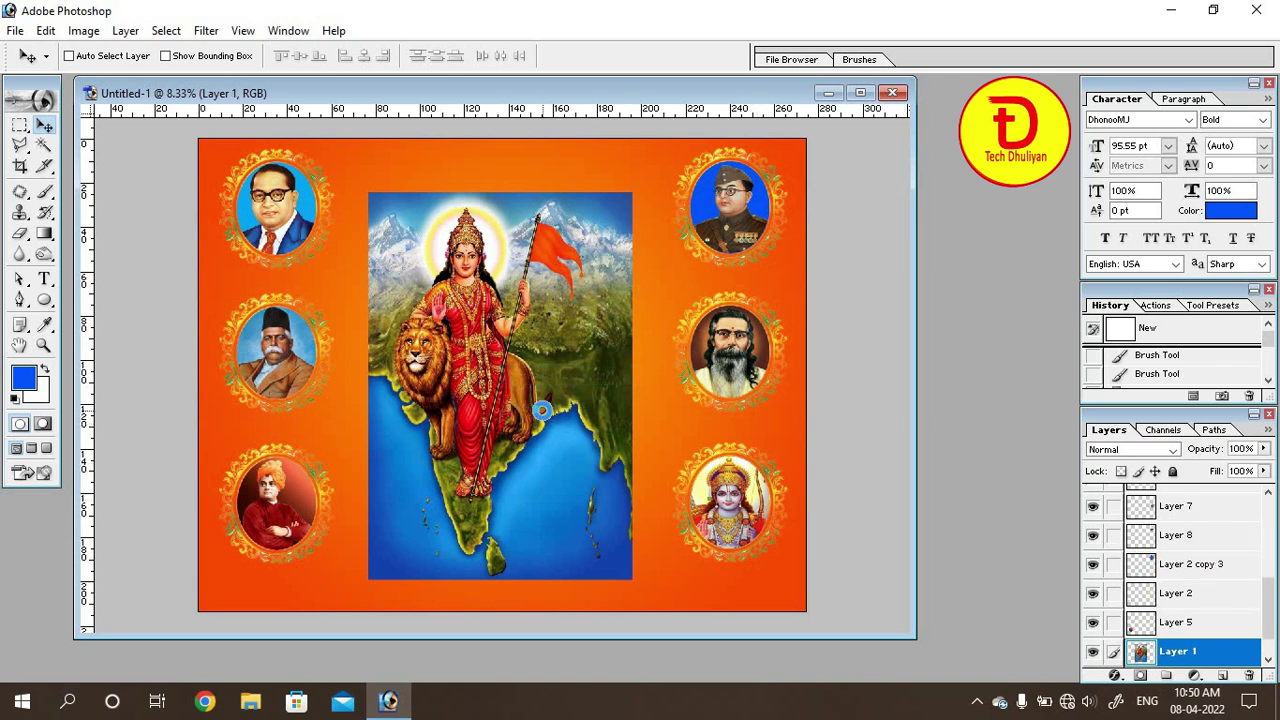
key("Right")
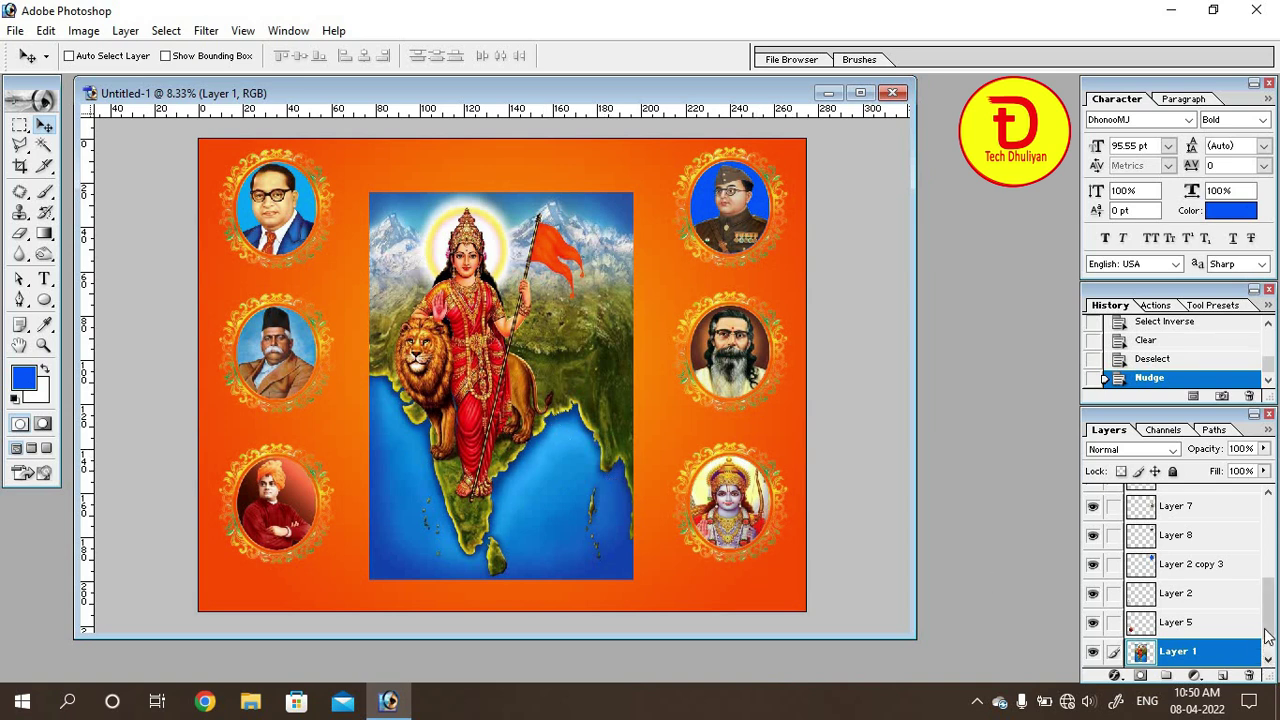
Step: On the Background layer, draw a rectangle slightly larger than the central image
left_click(1268, 659)
left_click(1163, 655)
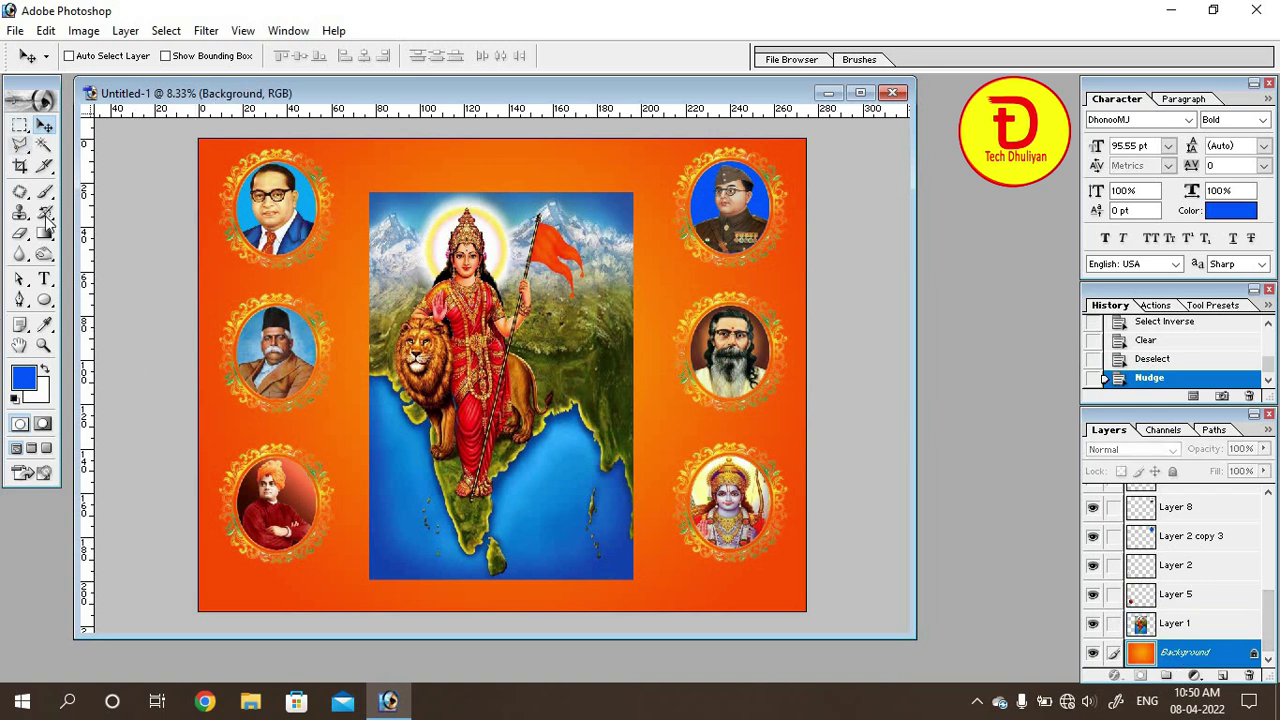
left_click(44, 299)
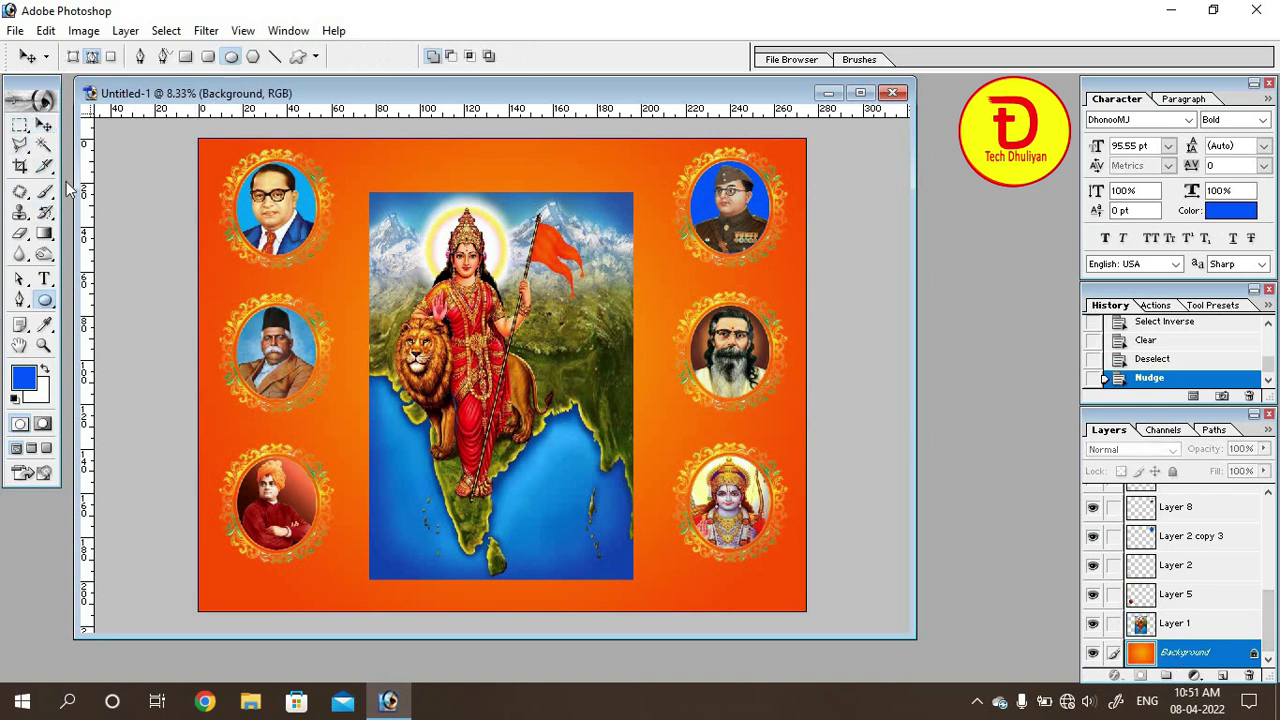
left_click(185, 56)
left_click_drag(365, 188, 637, 581)
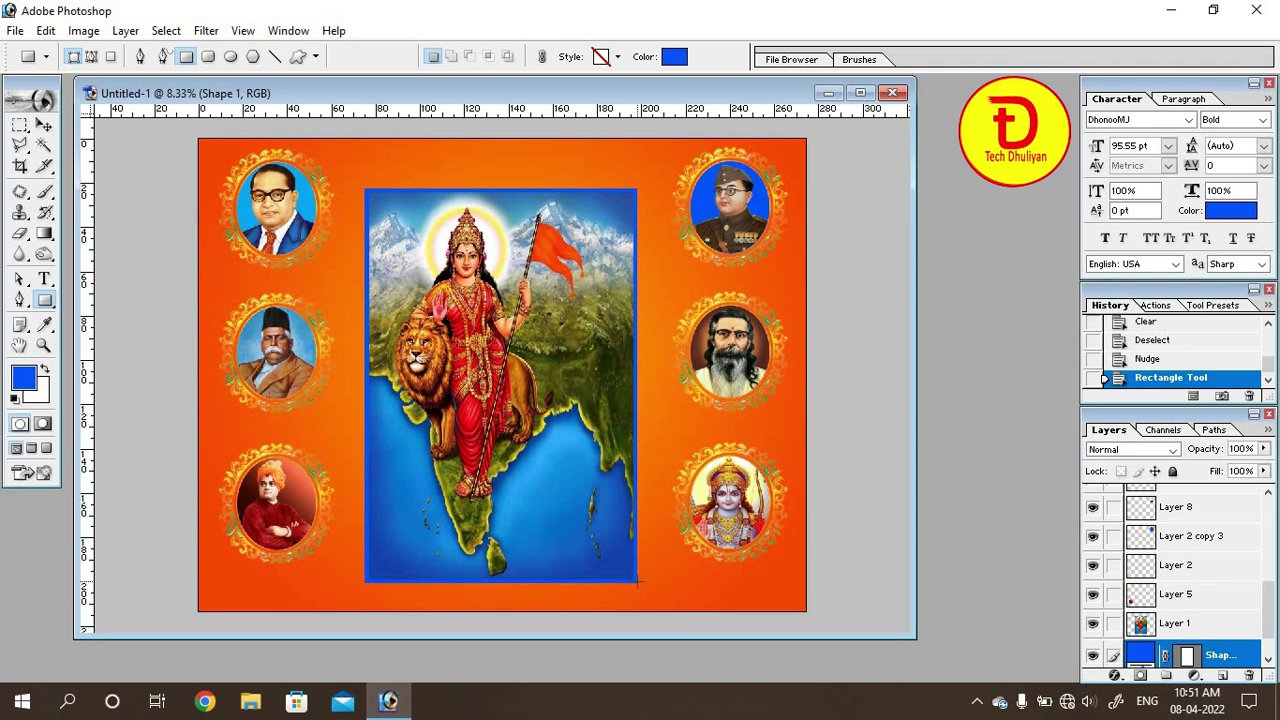
Step: Change the Shape 1 rectangle's fill colour to yellow (F6FF00)
double_click(1140, 655)
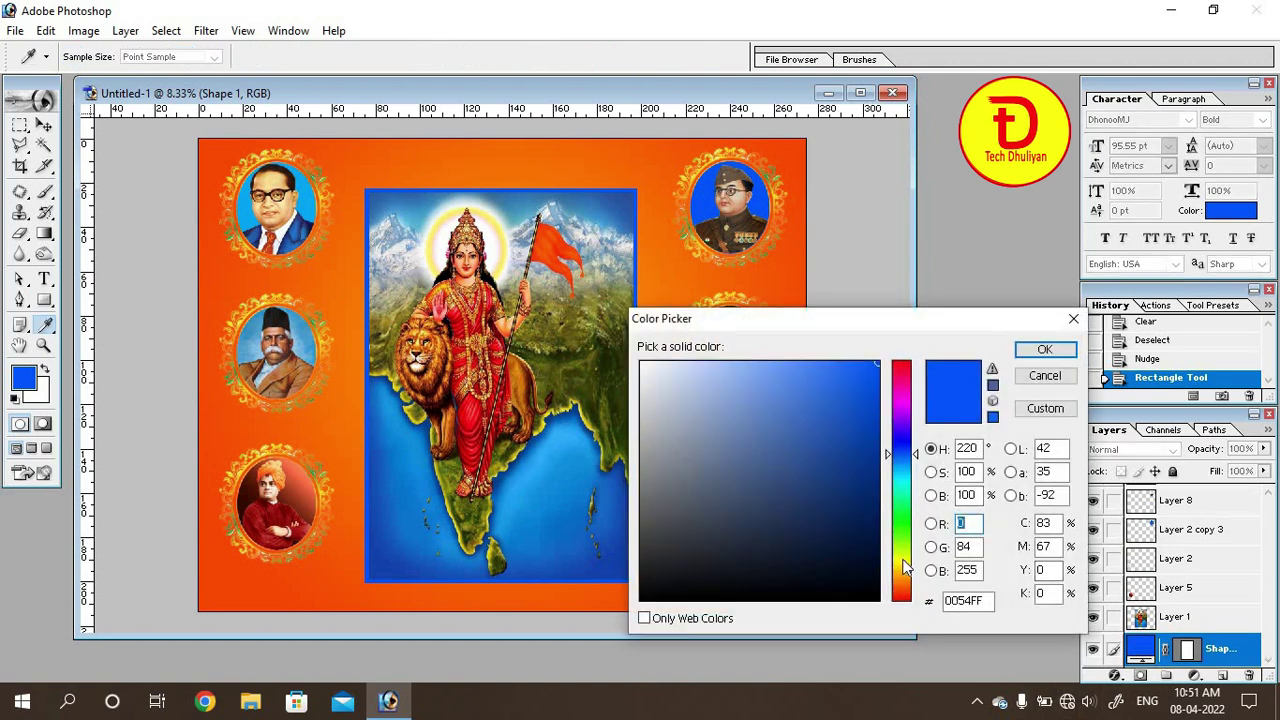
left_click(898, 560)
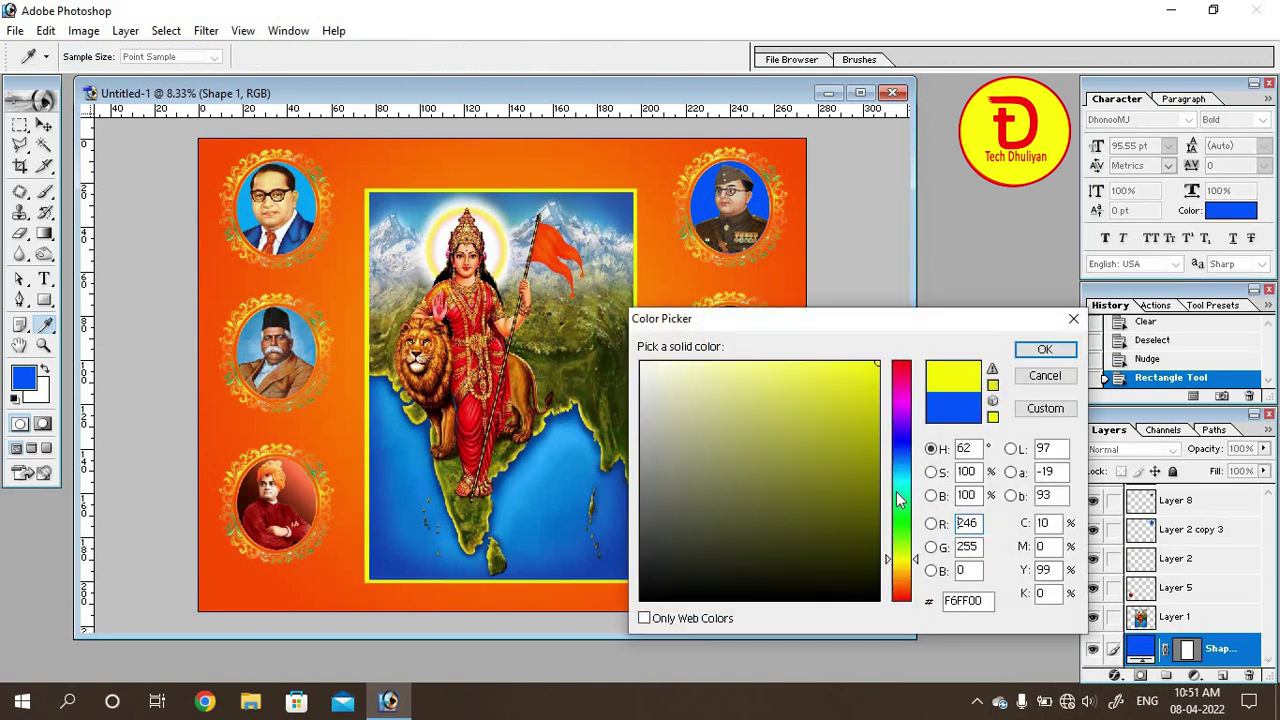
left_click(1044, 350)
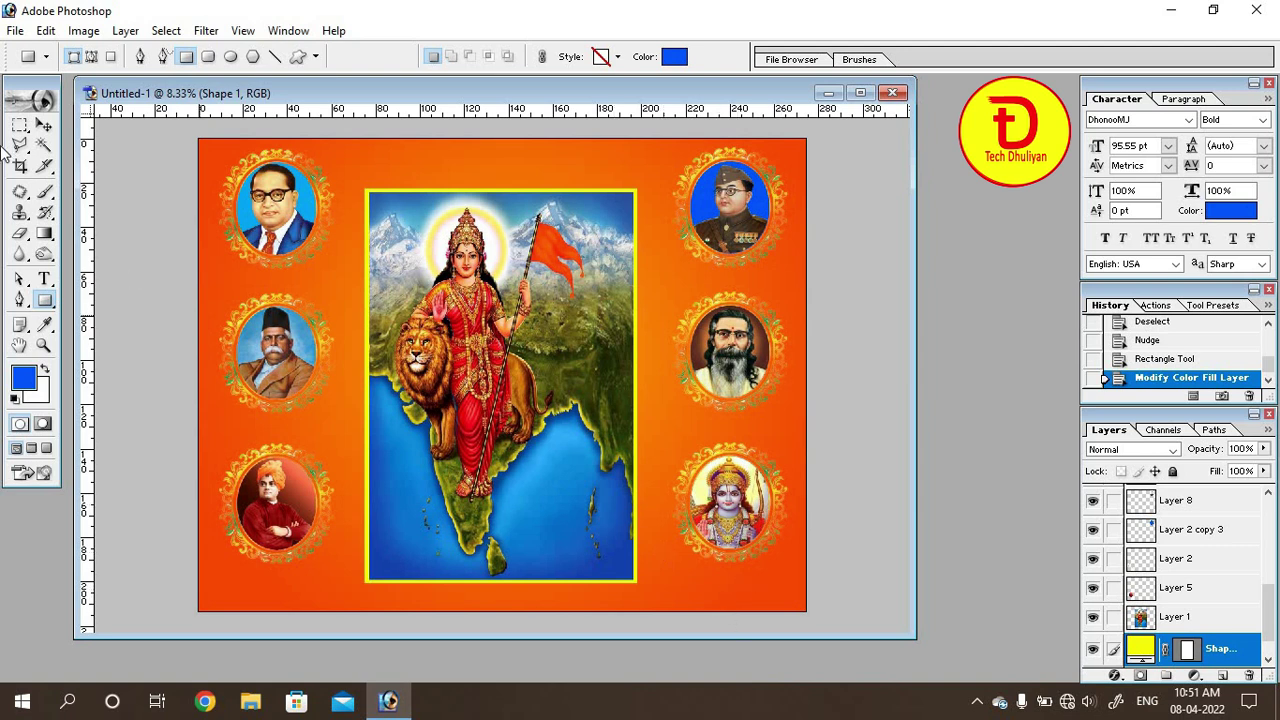
left_click(44, 125)
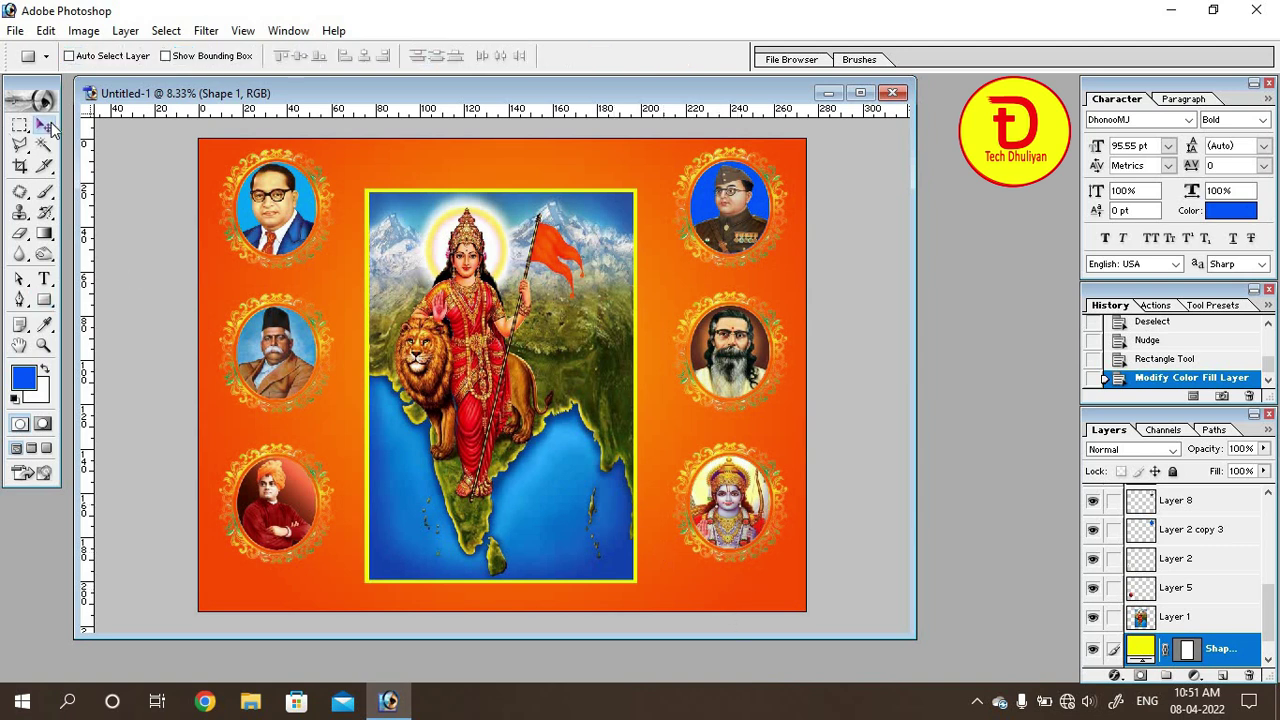
left_click(44, 280)
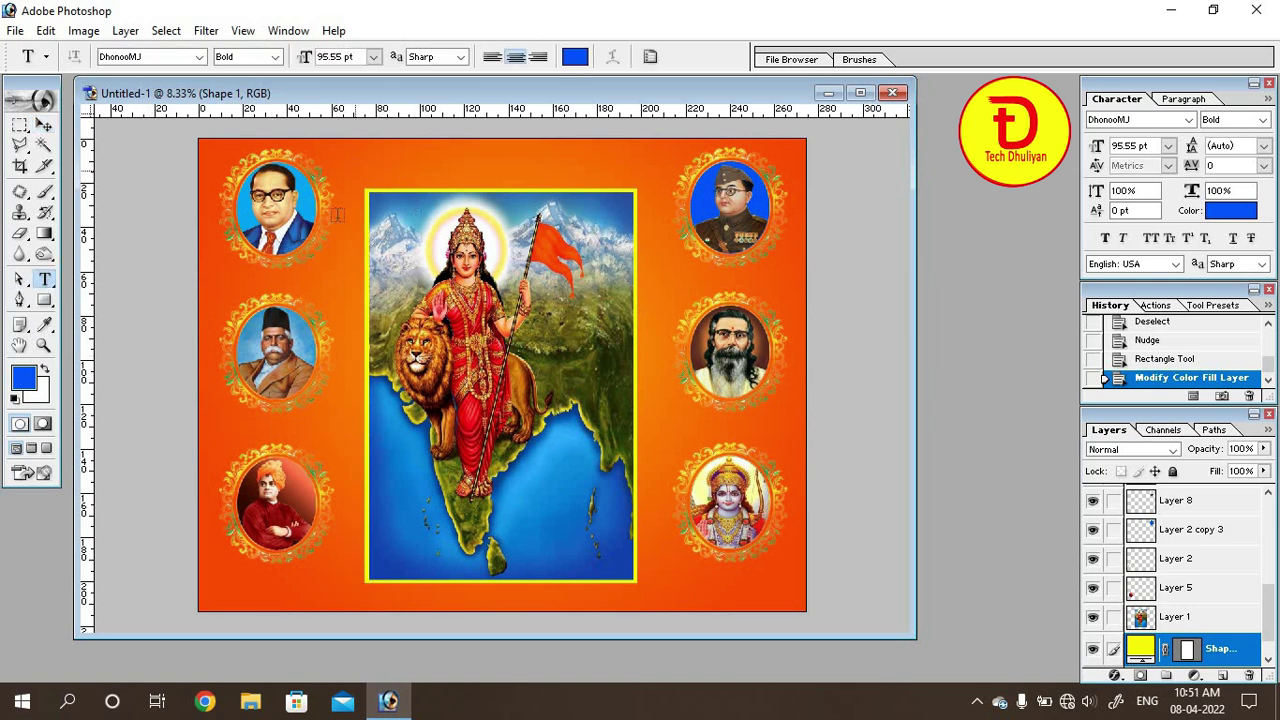
Step: Start a text layer below the top-left portrait in Prosenjit Normal at 300 pt
left_click(368, 318)
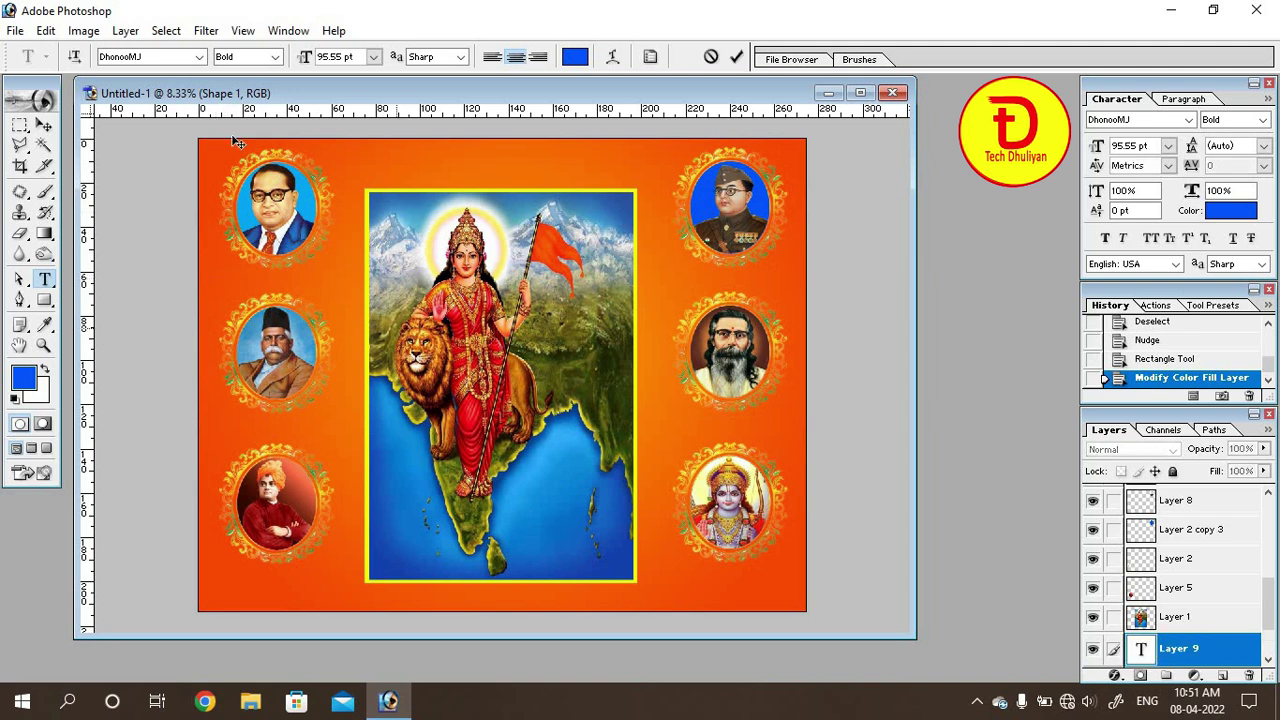
left_click(200, 57)
left_click(255, 282)
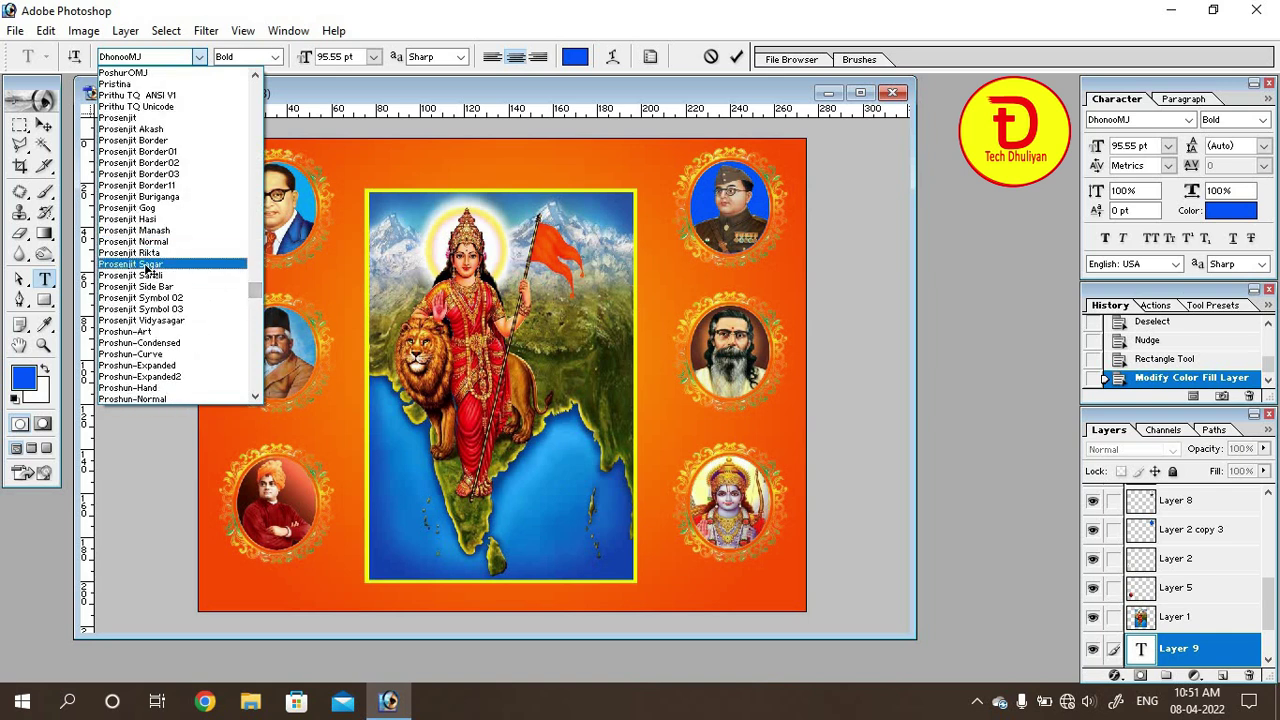
left_click(140, 241)
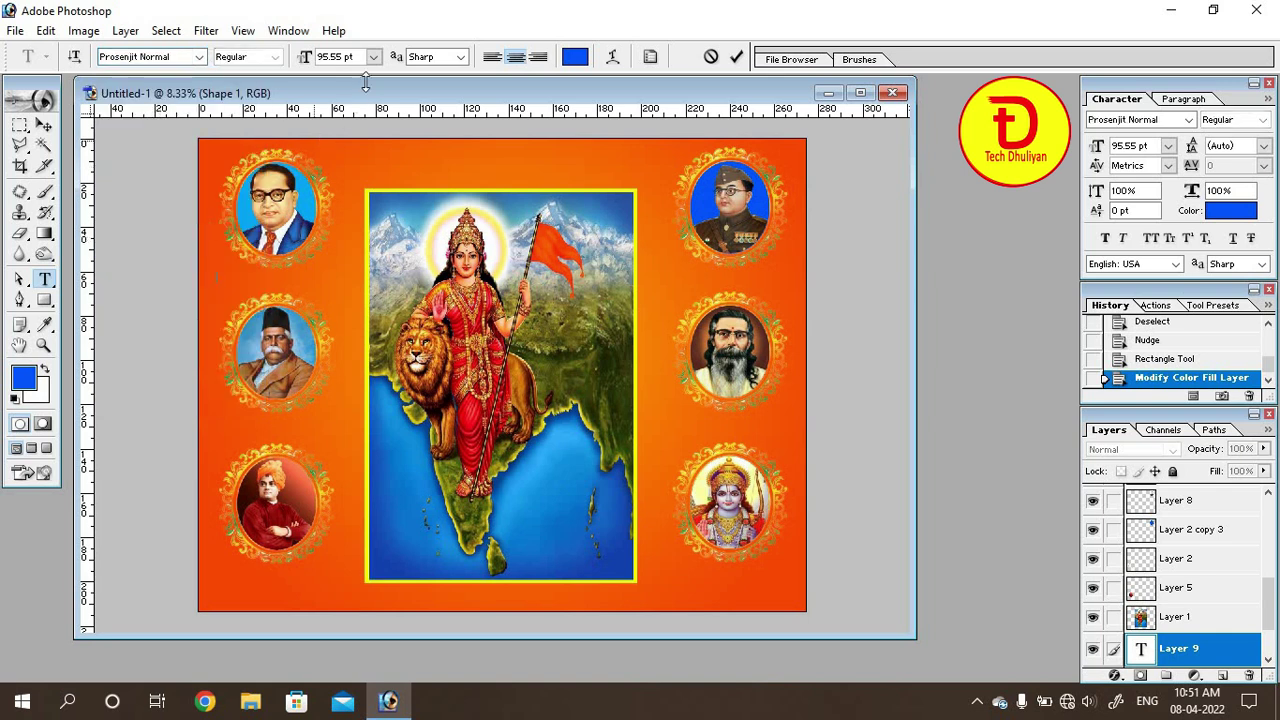
left_click(302, 62)
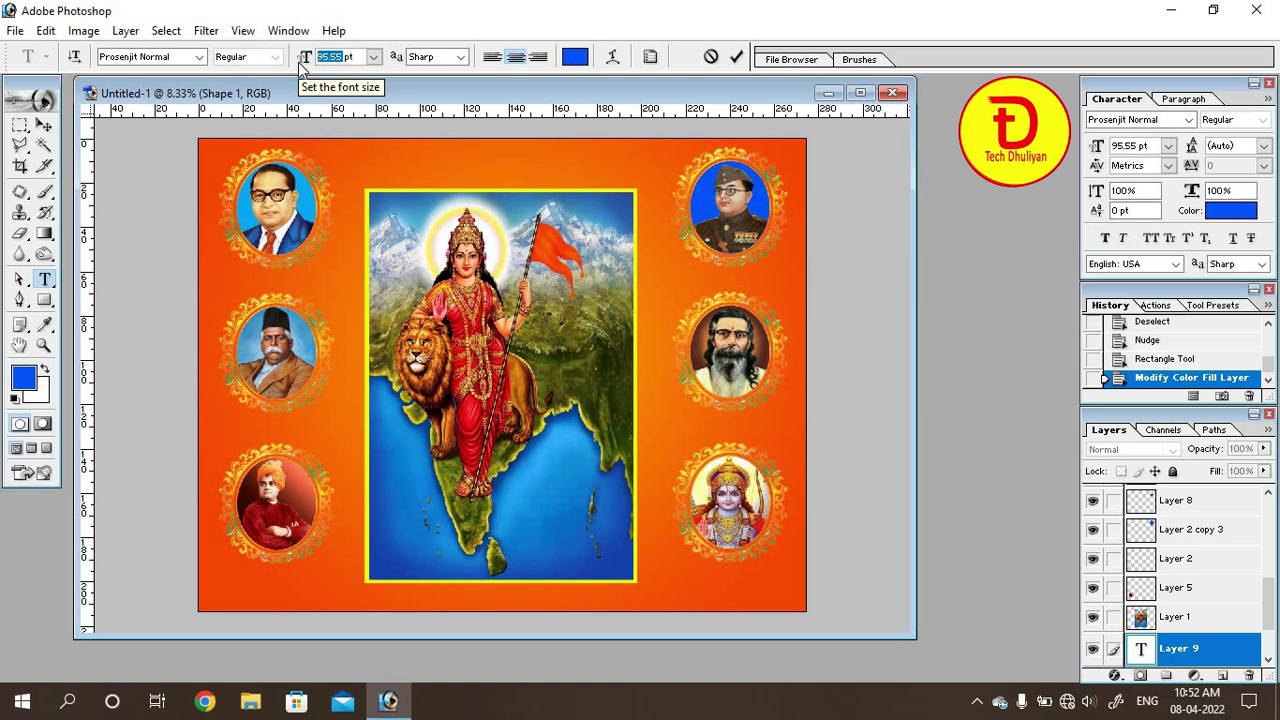
type("300")
key("Return")
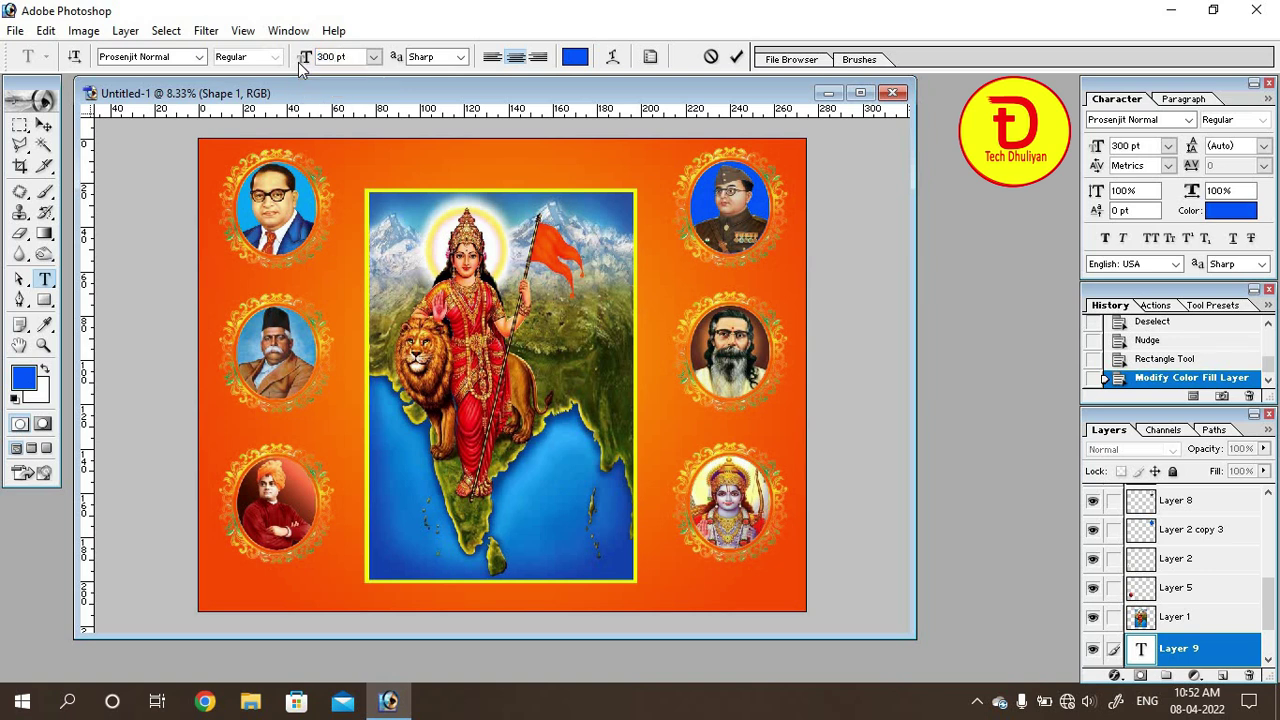
Step: Type the Bengali caption ডঃ বি.আর. আম্বেদকর and left-align it
type("a")
key("BackSpace")
type("ar. am")
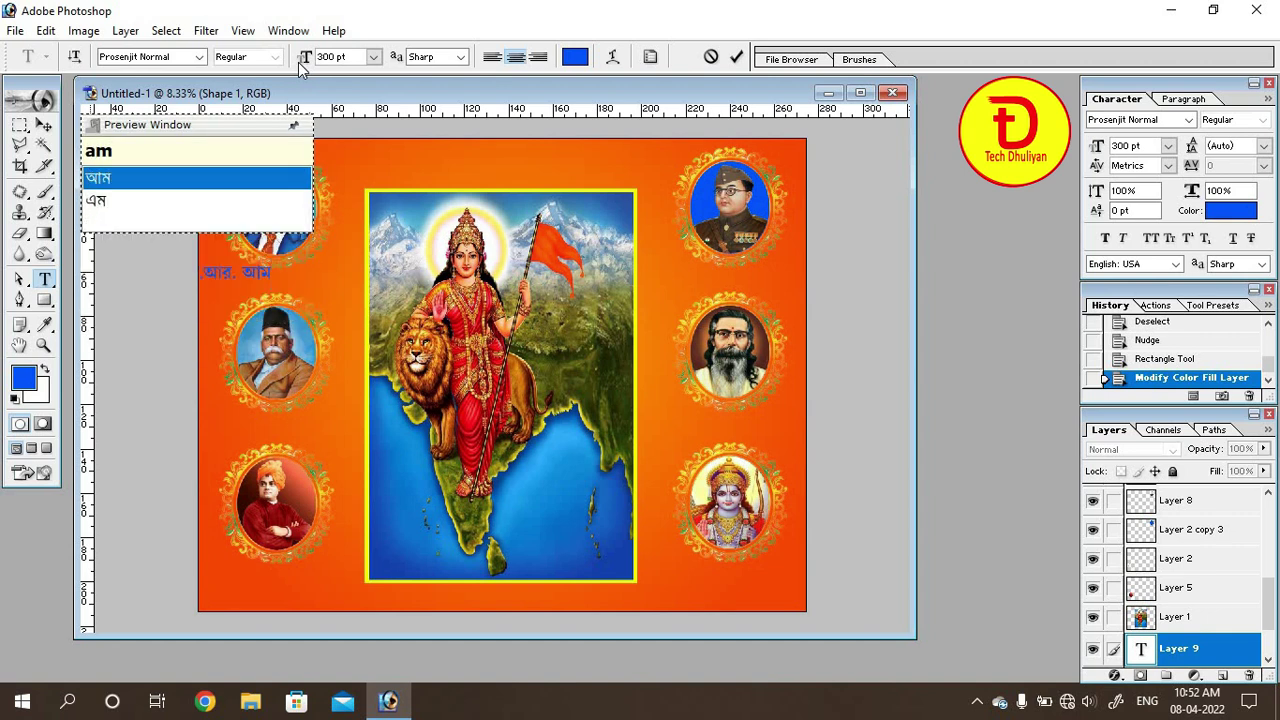
type("bedkor")
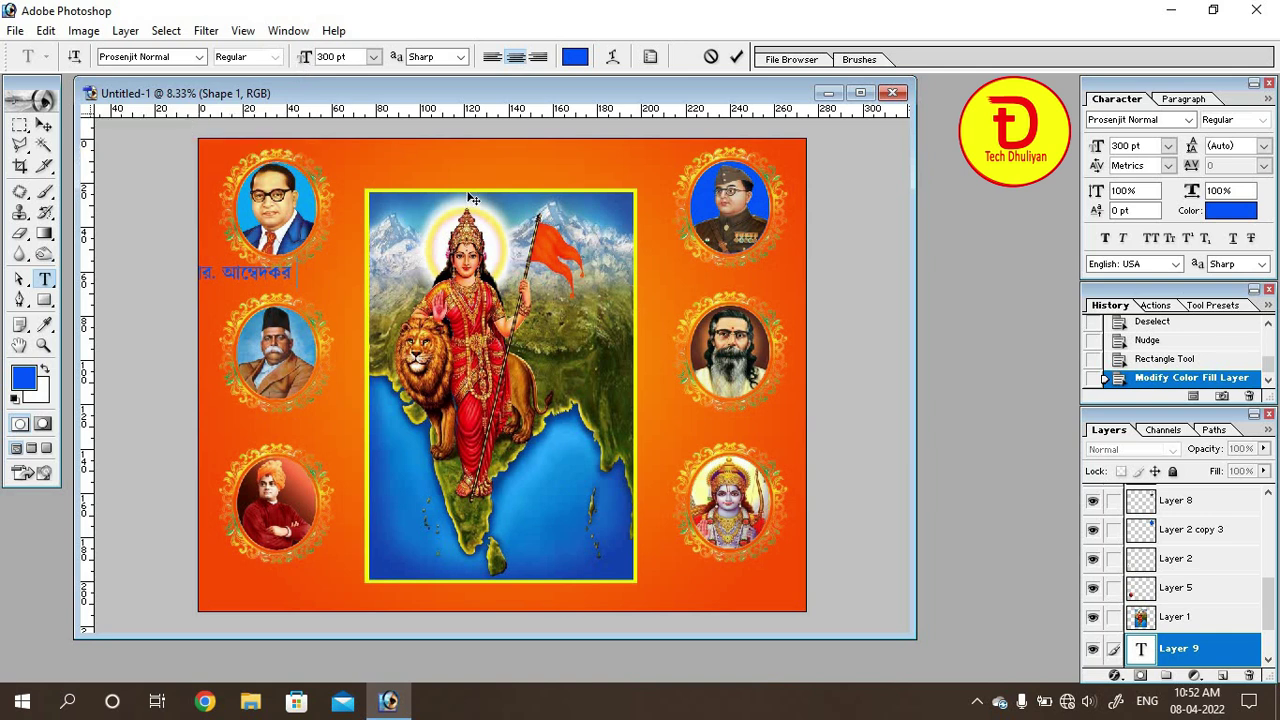
left_click(491, 58)
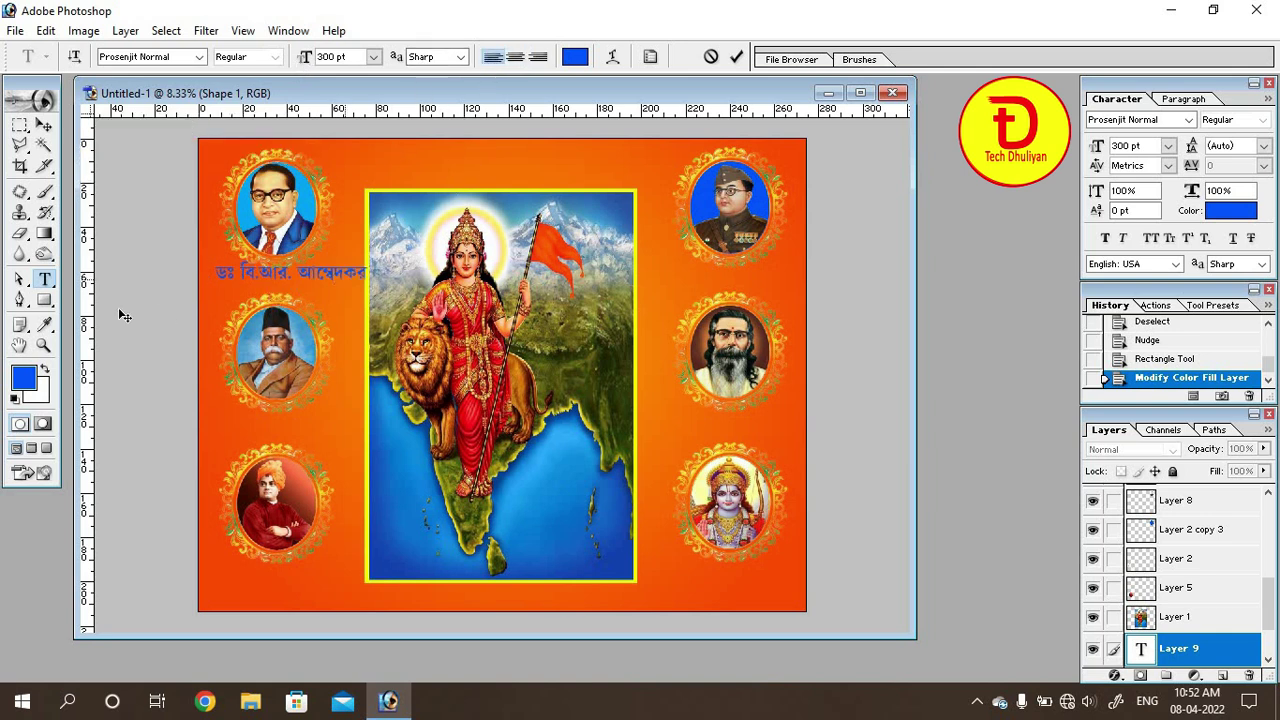
Step: Zoom in on the Ambedkar caption and move it down-left under the portrait
left_click(43, 345)
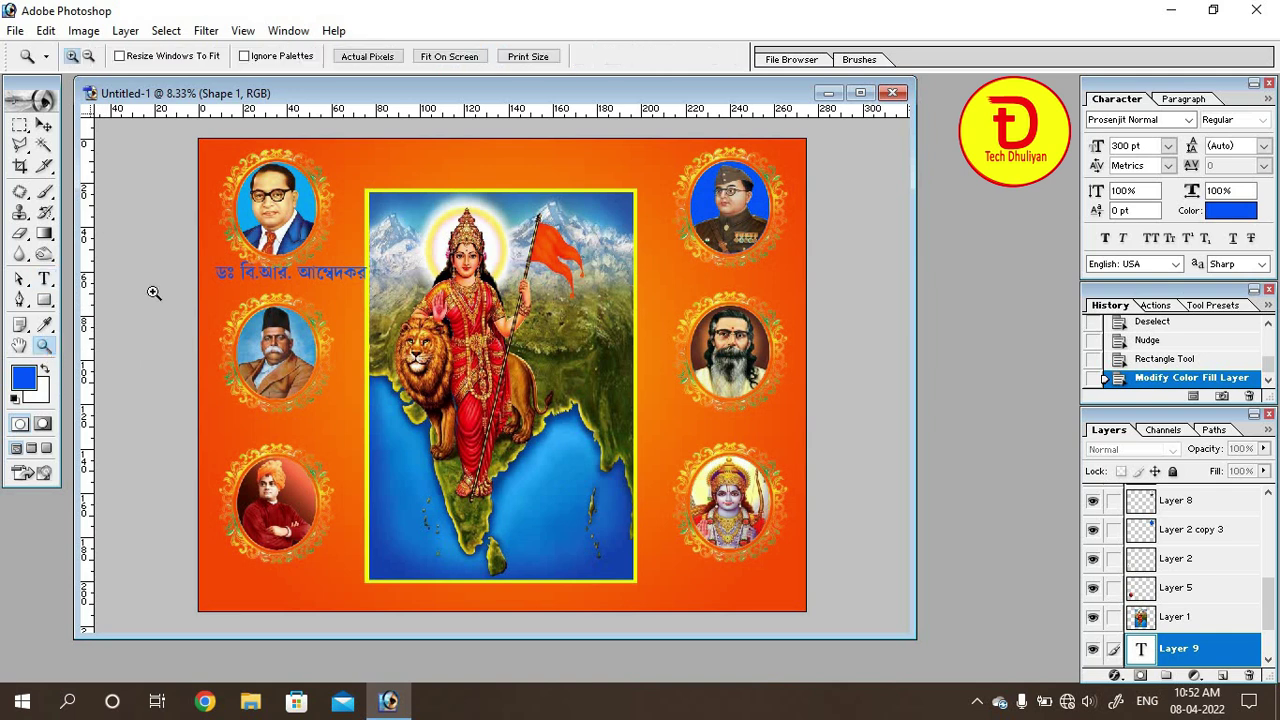
left_click_drag(457, 335, 457, 335)
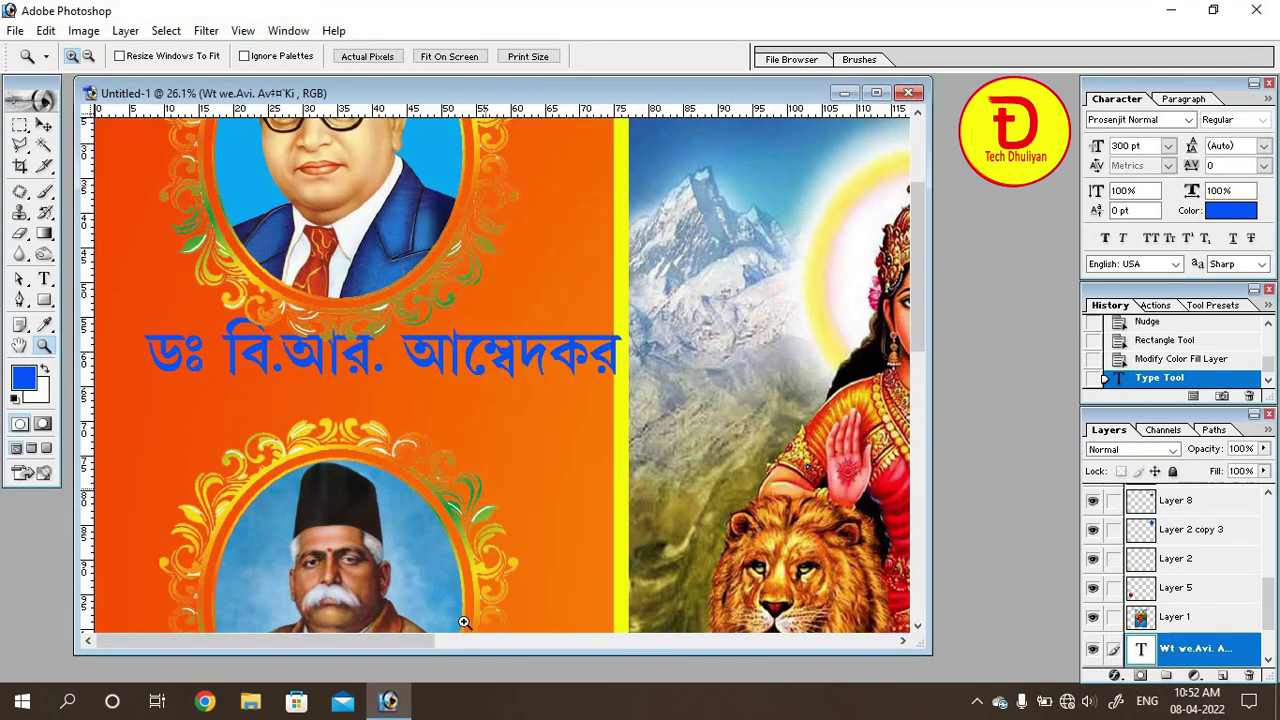
left_click(44, 124)
left_click_drag(241, 366, 214, 381)
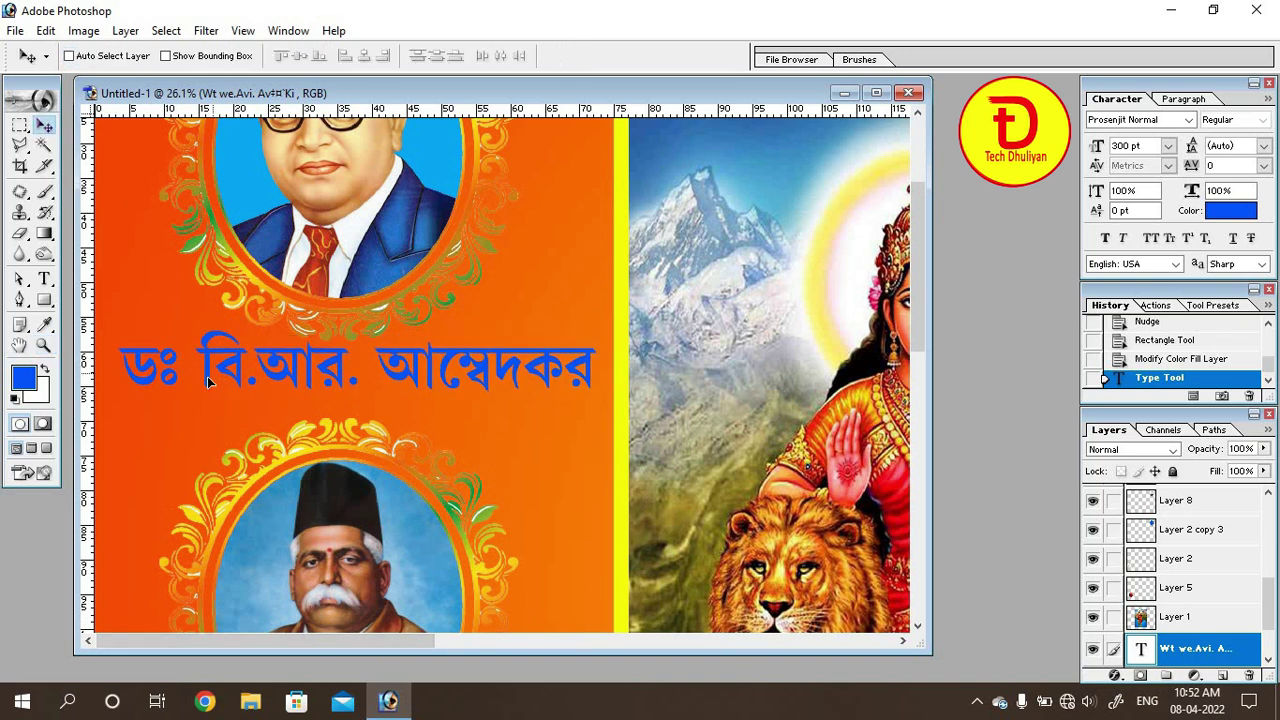
Step: Recolour the caption to 2400FF and nudge it into its final position
left_click(1231, 212)
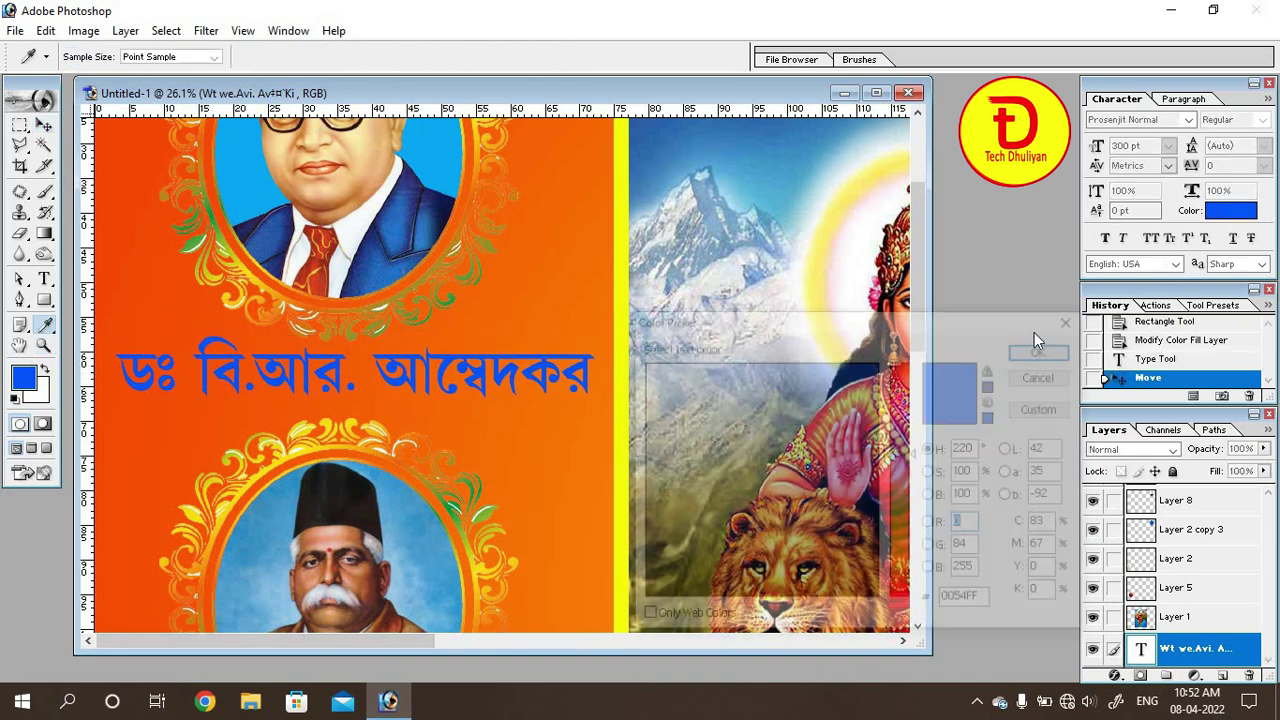
left_click_drag(910, 453, 910, 435)
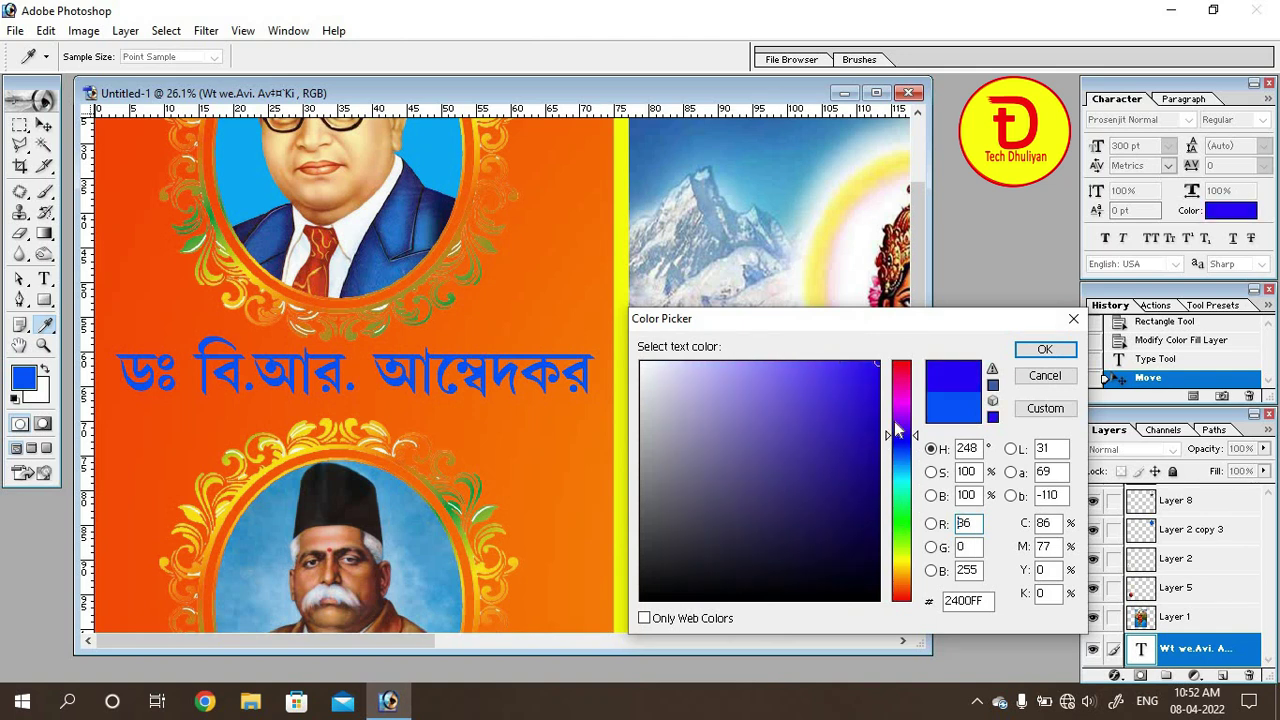
left_click(1044, 349)
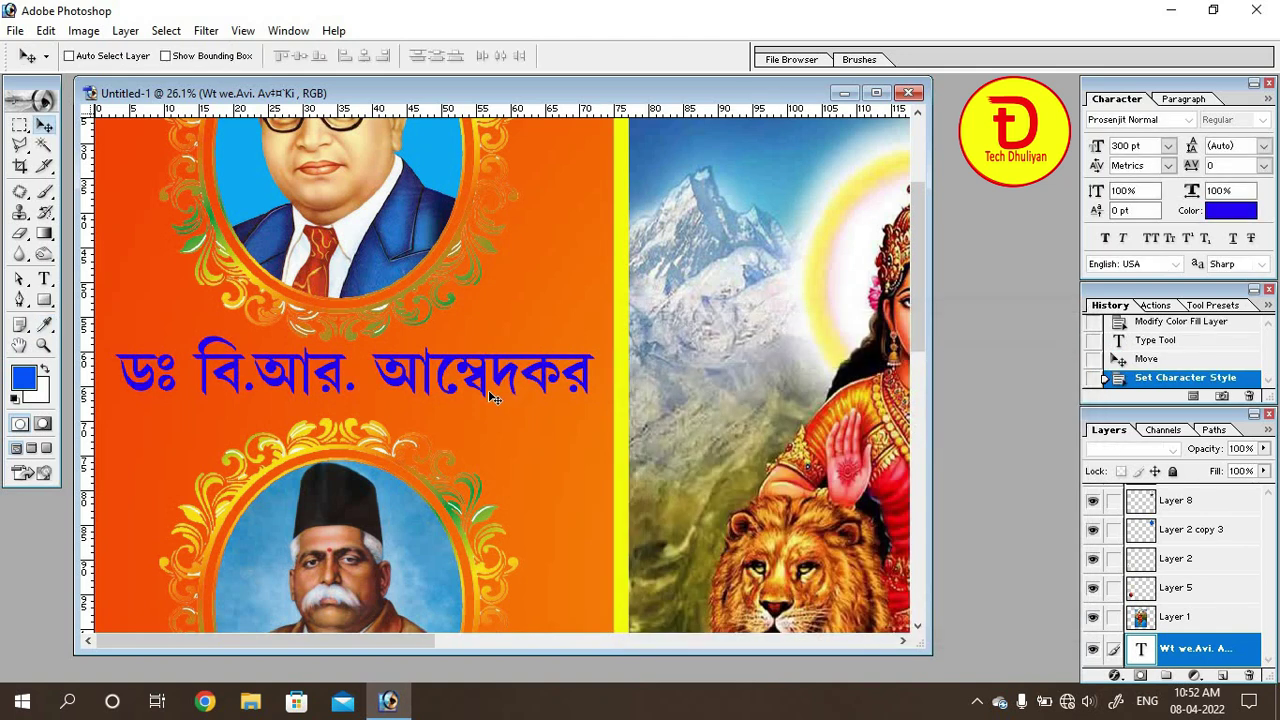
left_click_drag(488, 392, 483, 392)
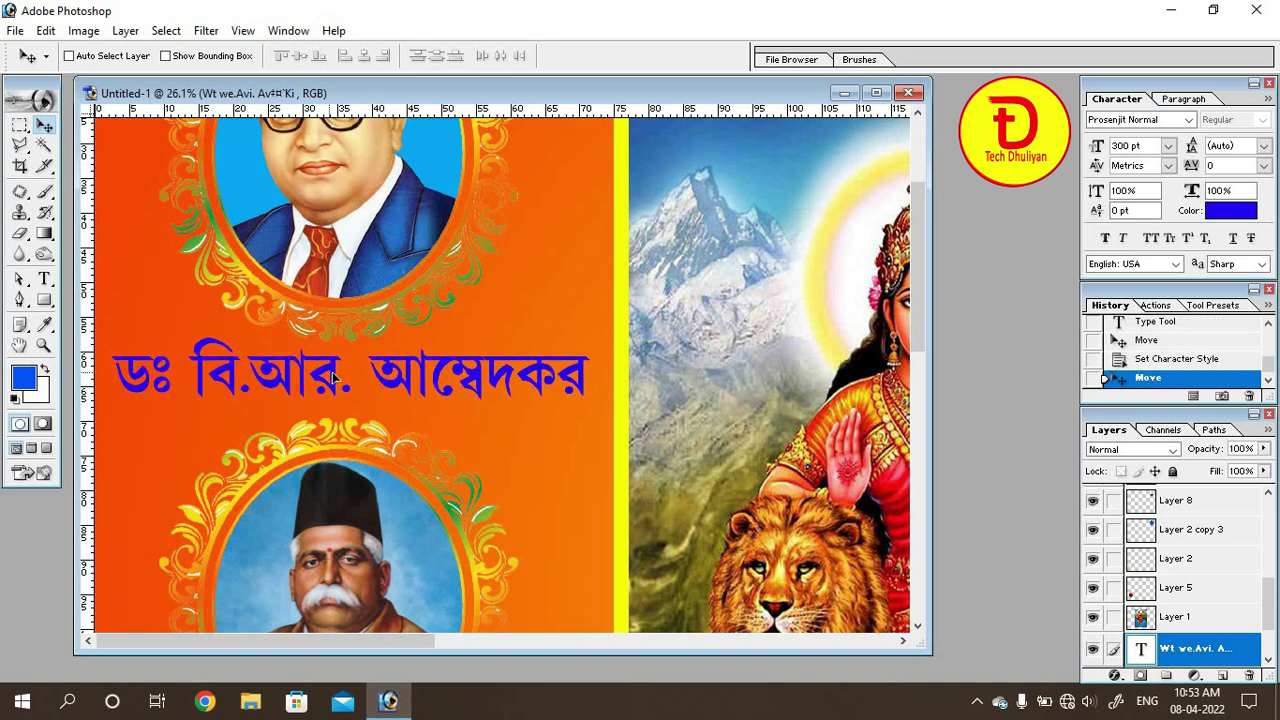
left_click_drag(333, 377, 338, 381)
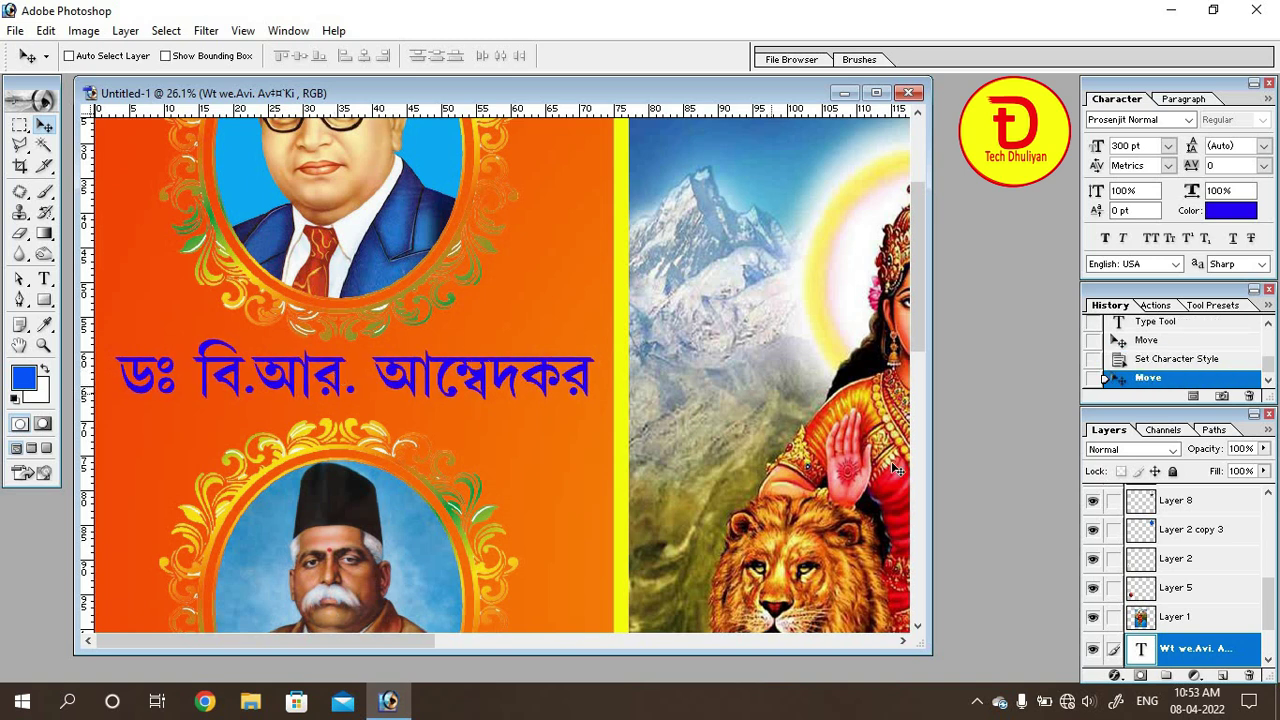
left_click(1141, 676)
Step: Give the caption a white 8 px stroke outline and enable Drop Shadow
key("Escape")
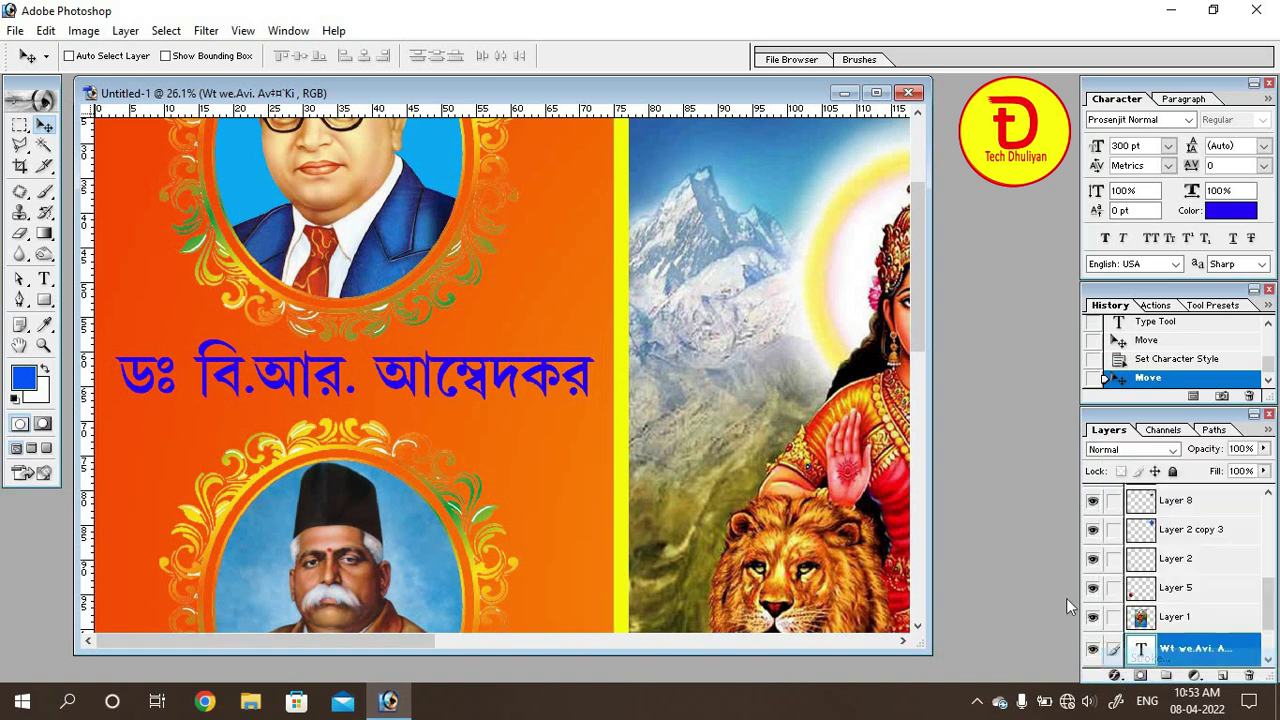
key("h")
left_click(882, 515)
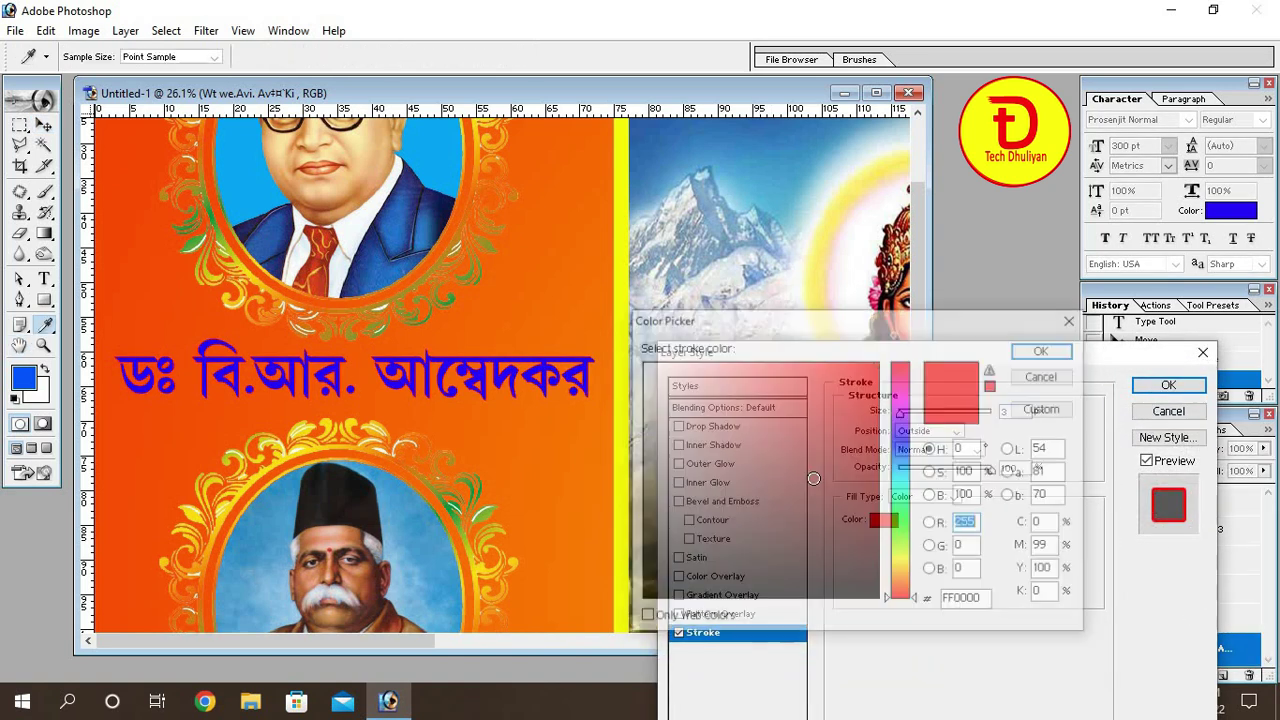
left_click(672, 393)
left_click(642, 362)
left_click(1044, 349)
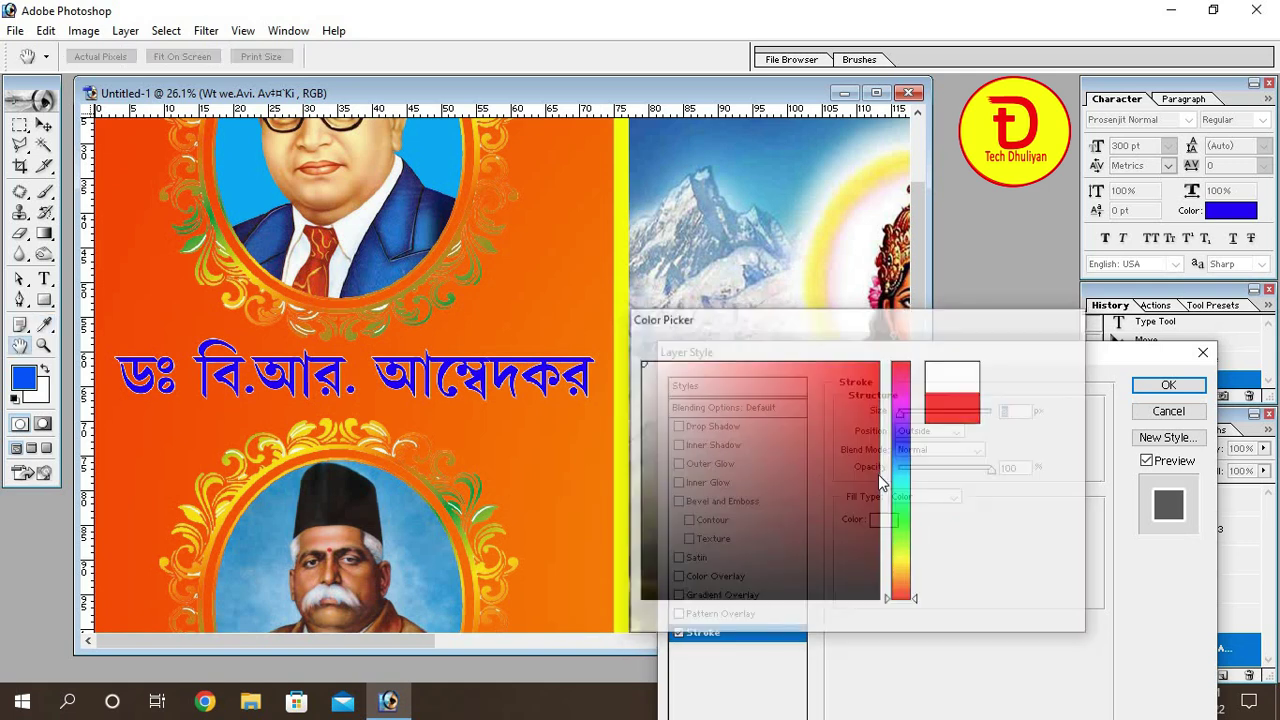
left_click_drag(900, 413, 905, 413)
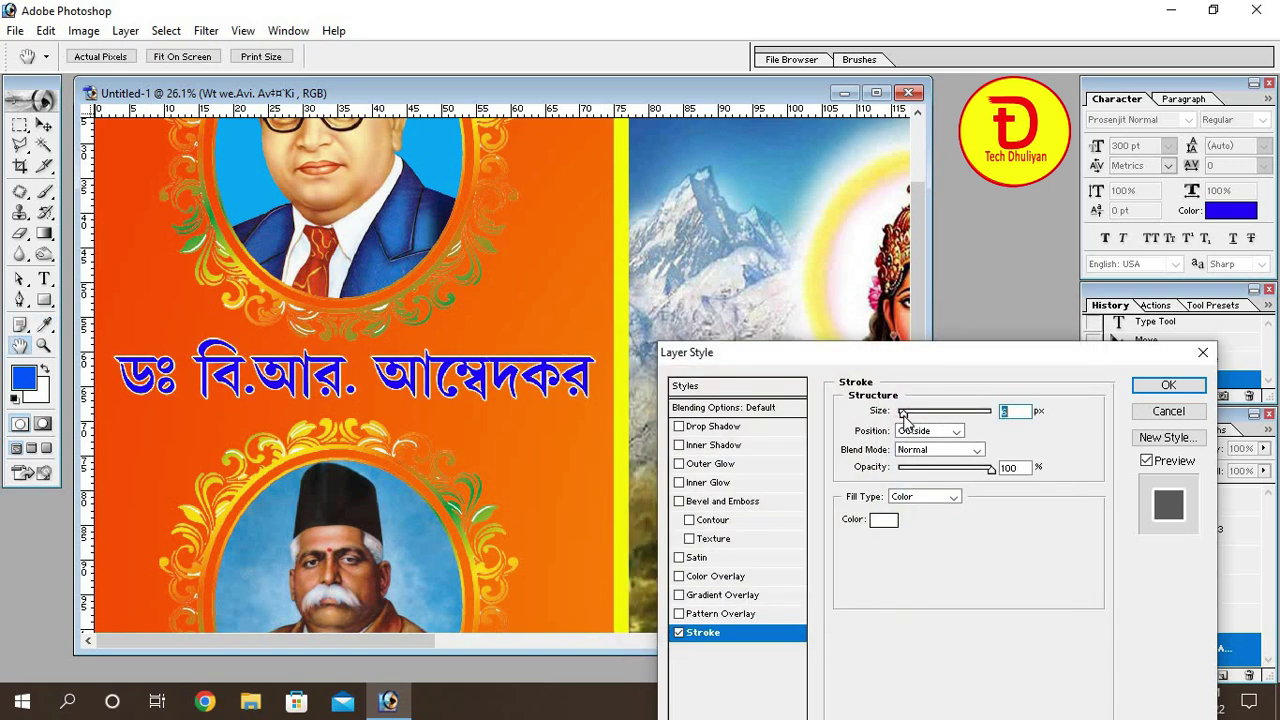
left_click_drag(904, 417, 907, 418)
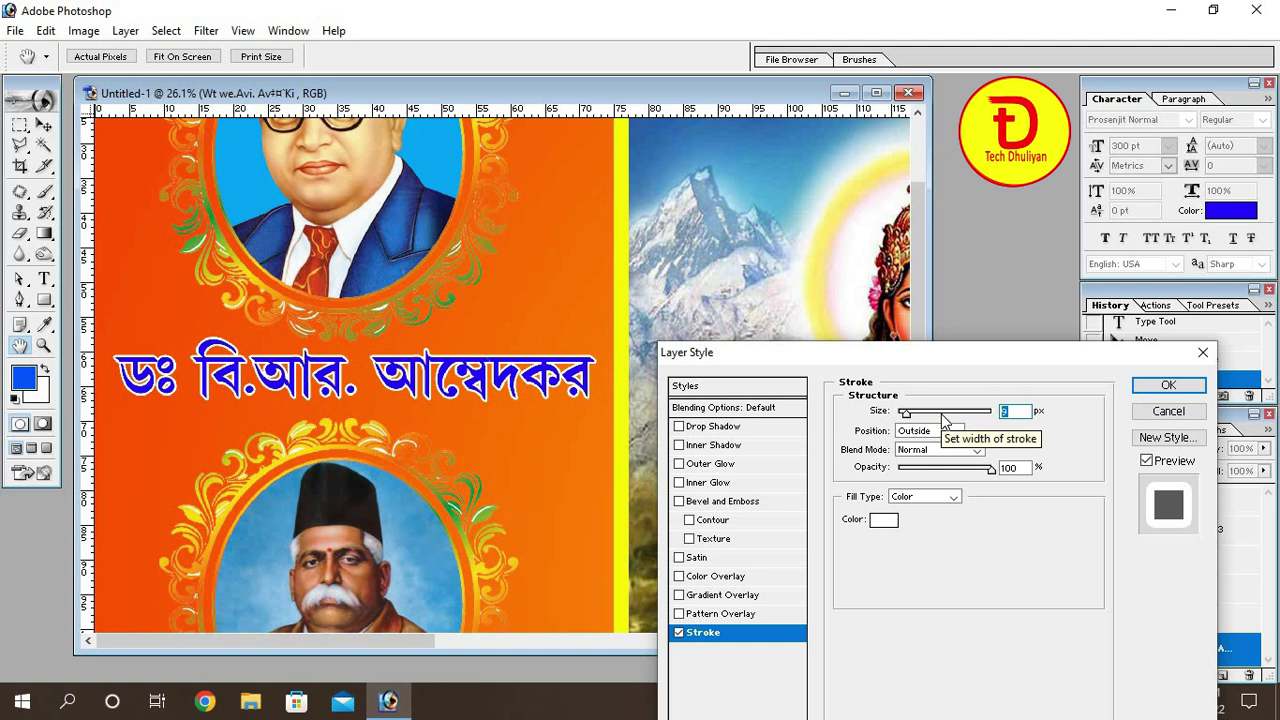
type("8")
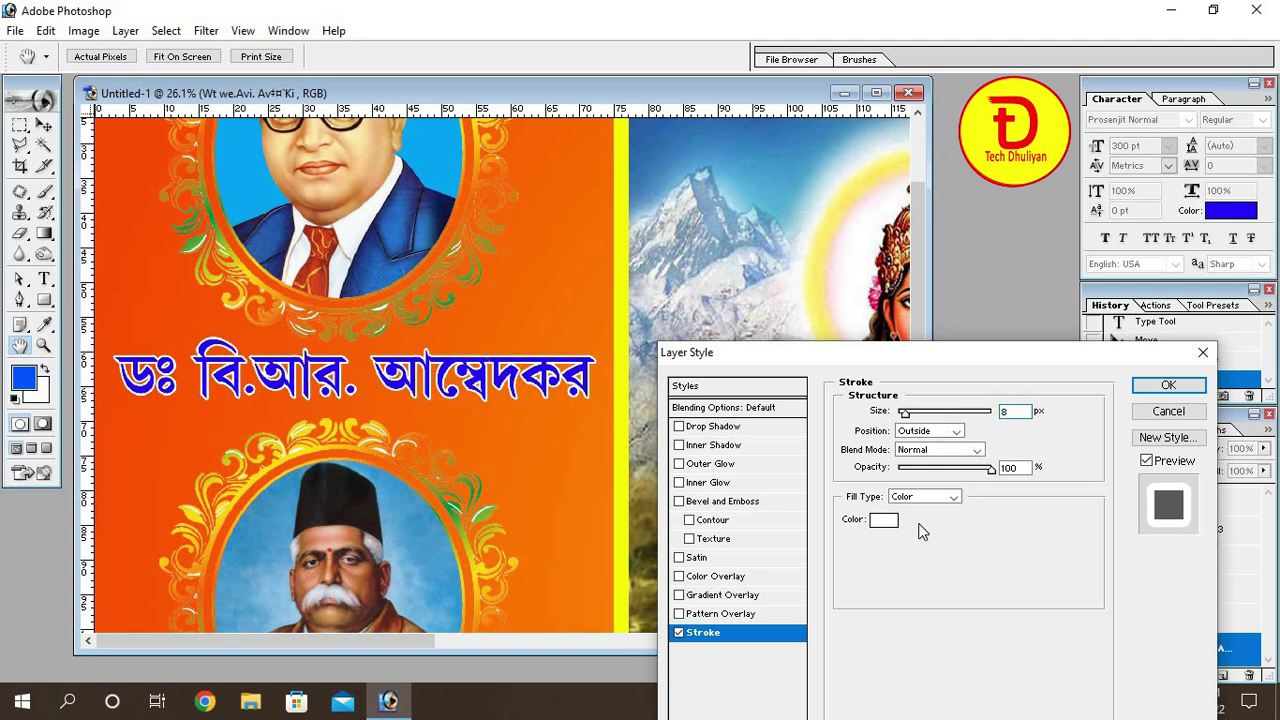
left_click(730, 428)
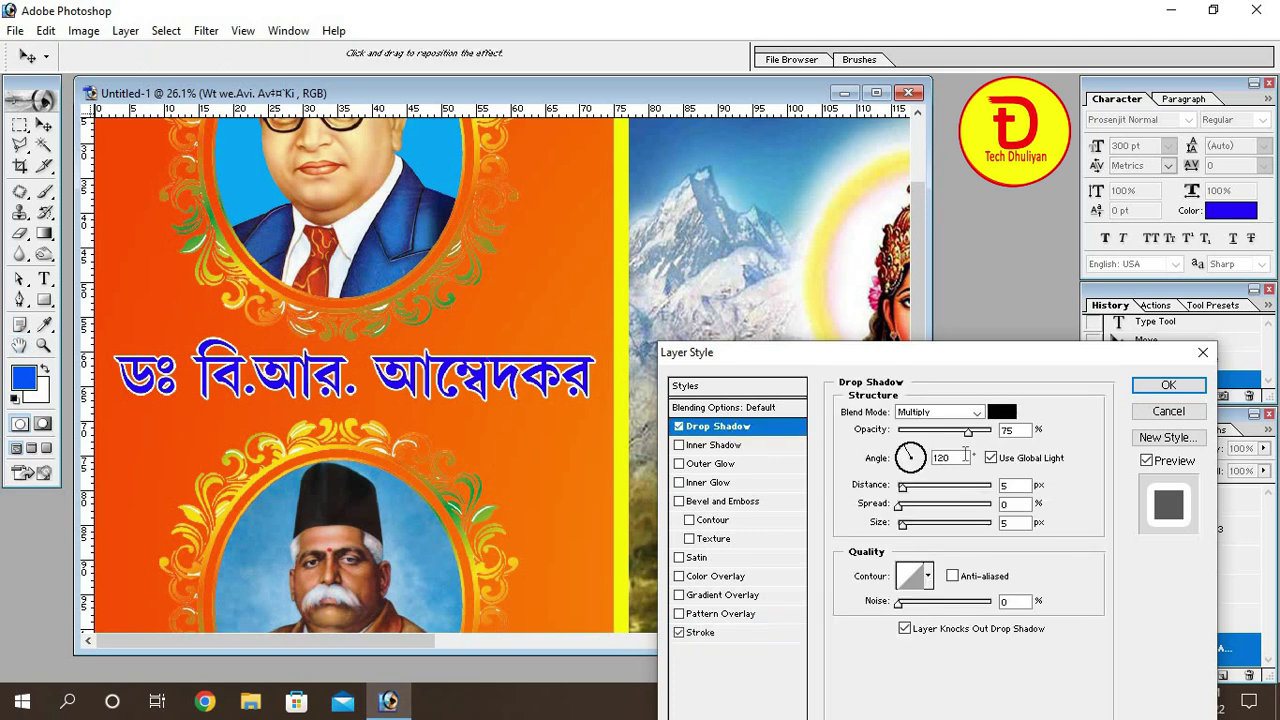
Step: Make the drop shadow red (FF0000) at 100% opacity with more distance, spread and size
left_click(1002, 411)
type("255")
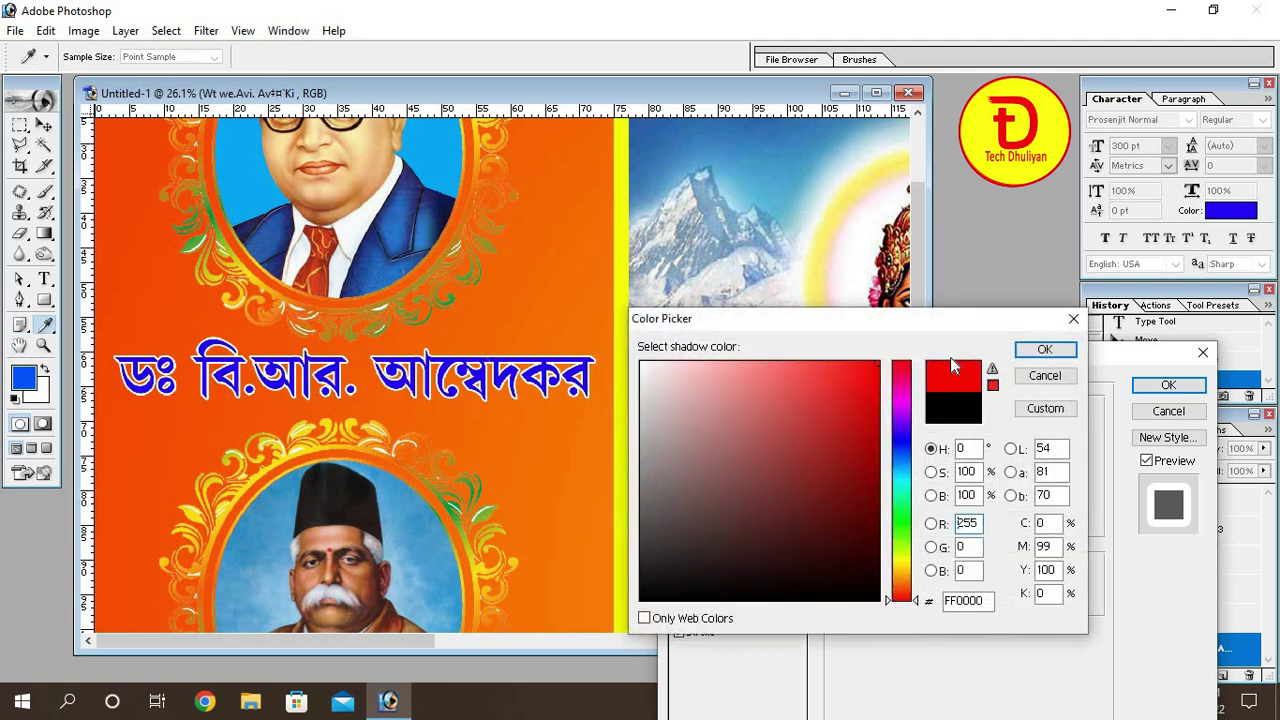
left_click(1046, 349)
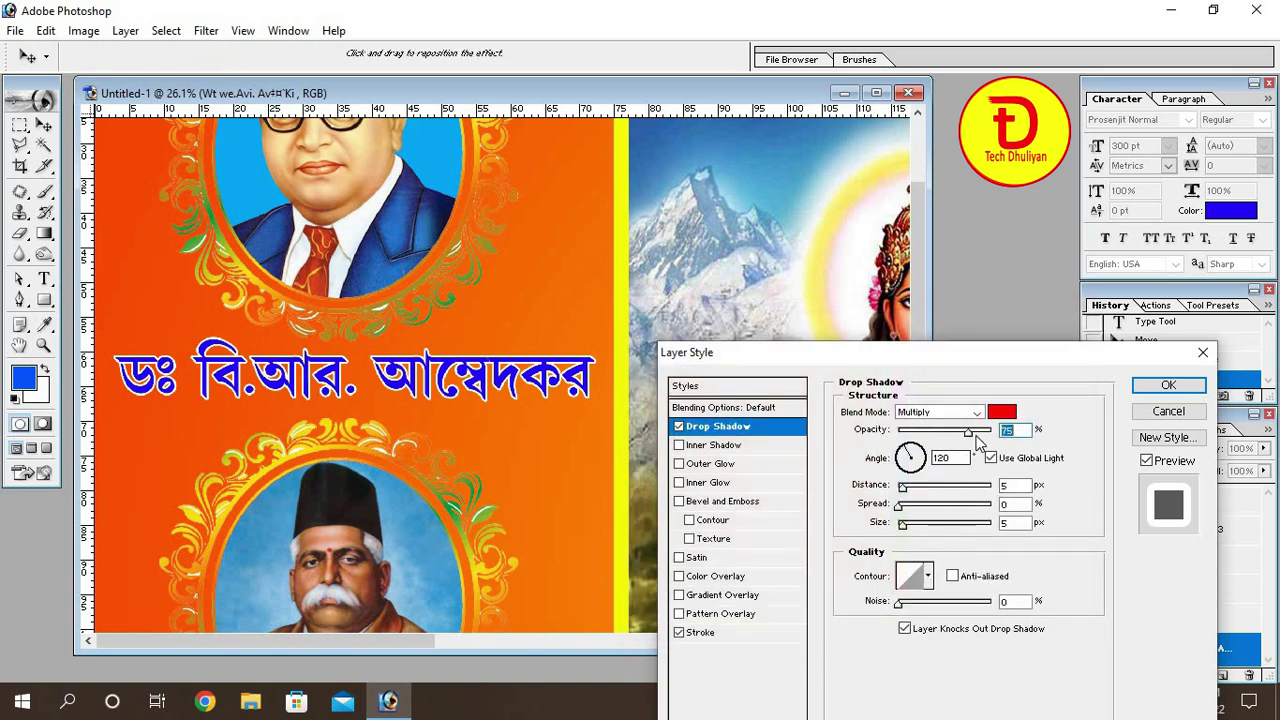
left_click_drag(970, 433, 993, 433)
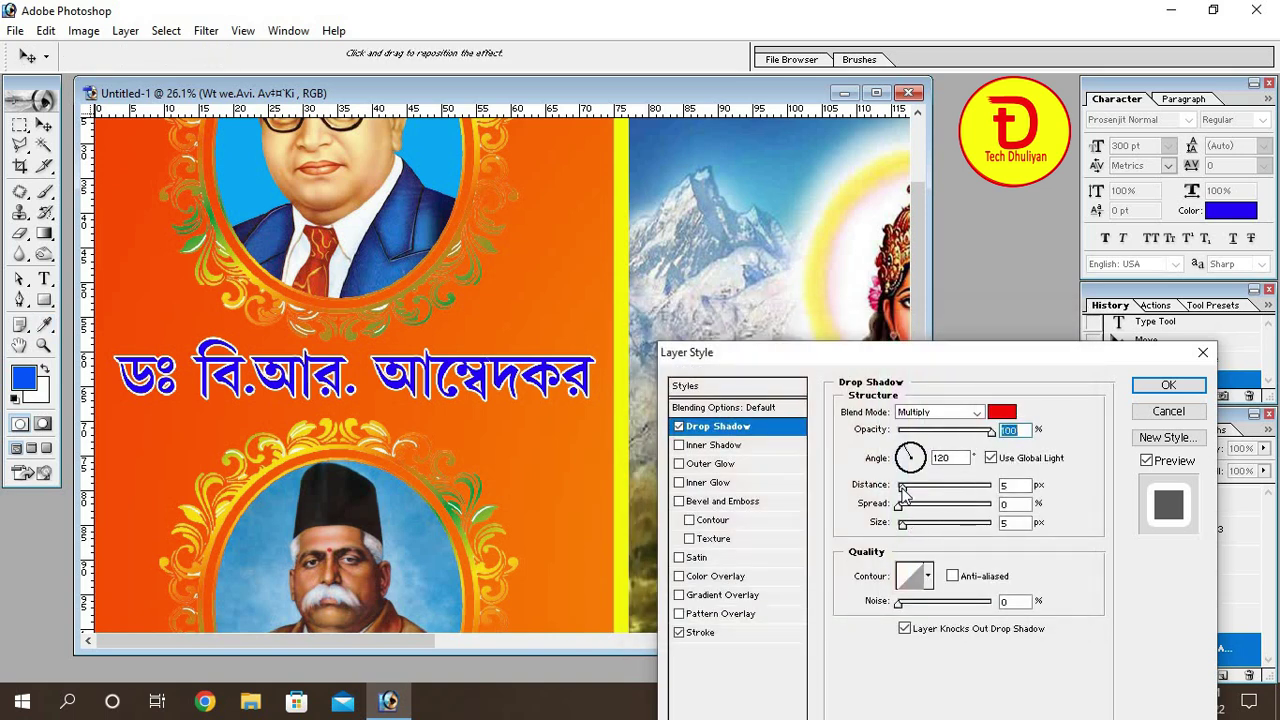
left_click_drag(903, 490, 920, 490)
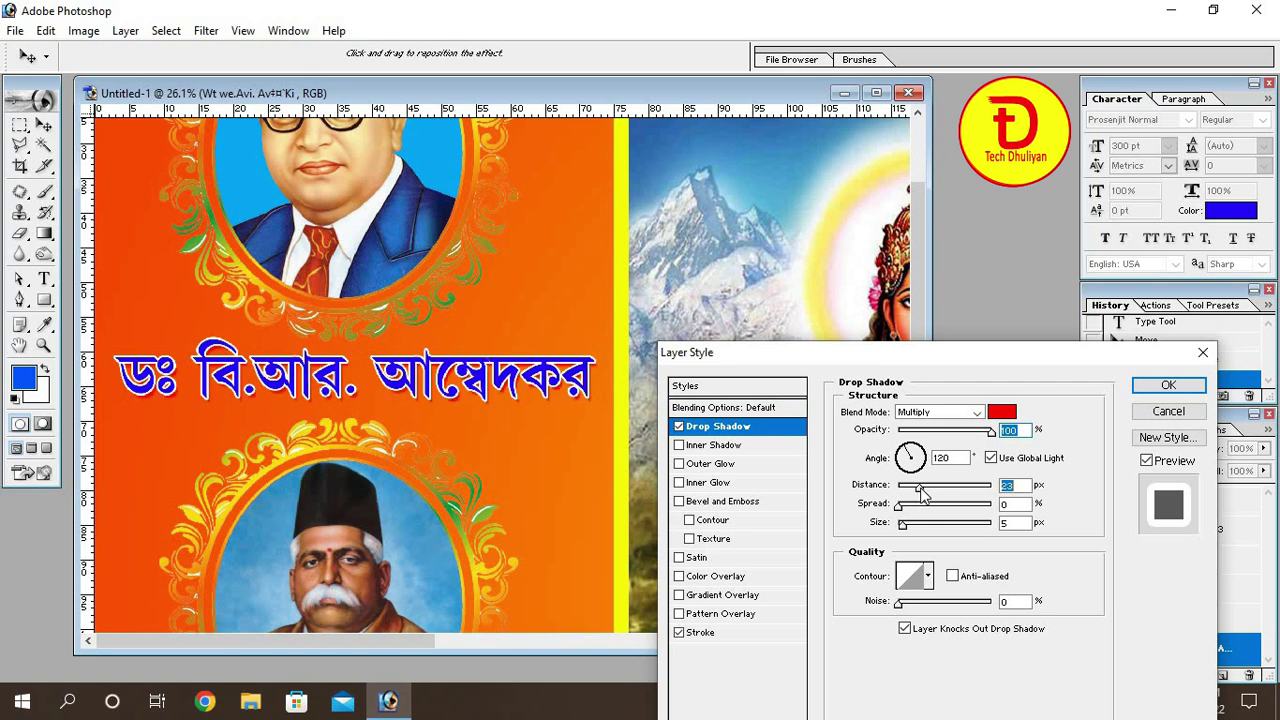
left_click_drag(899, 506, 910, 506)
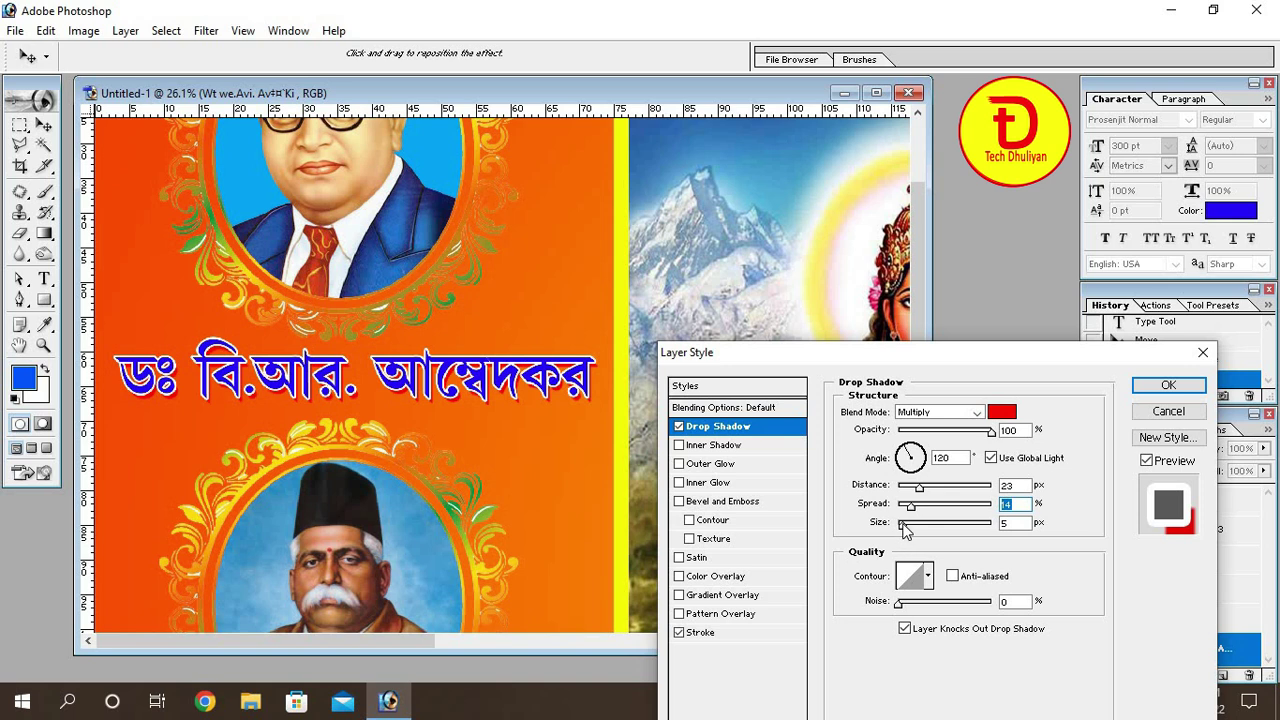
left_click_drag(903, 524, 911, 530)
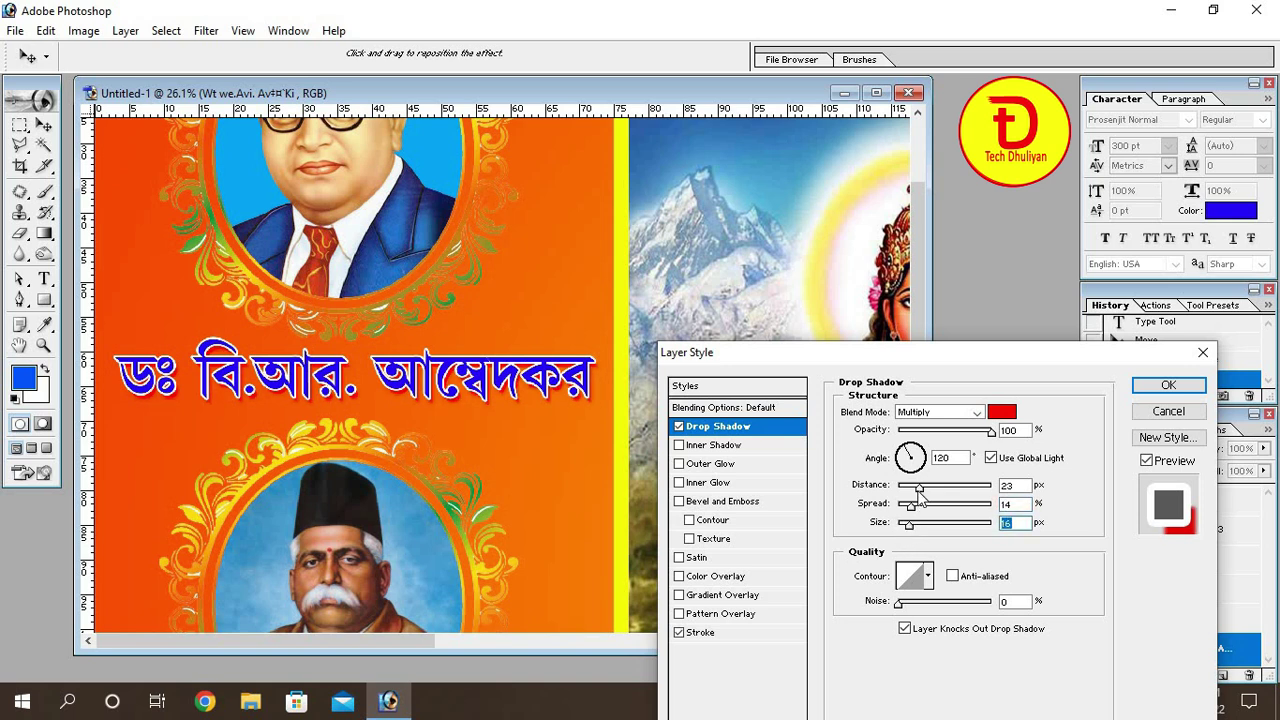
Step: Set the shadow angle to 130°, spread 47% and size 16 px, then apply it
left_click(919, 490)
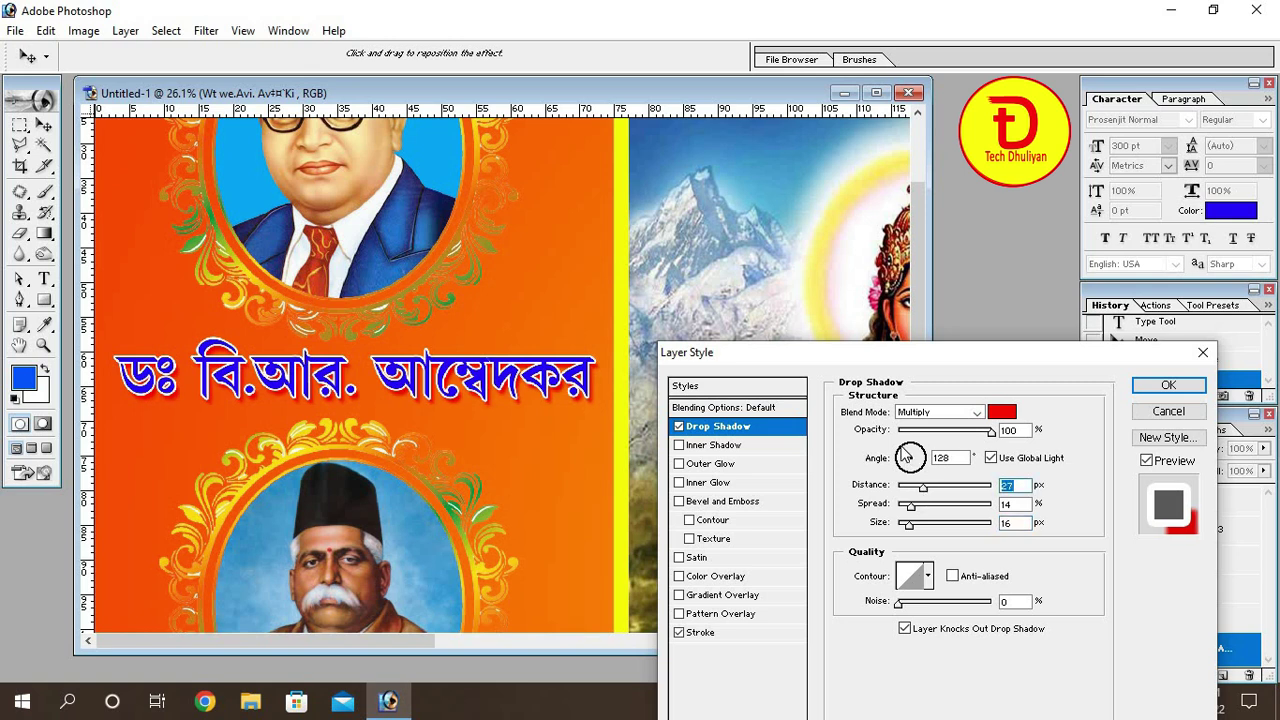
left_click(905, 454)
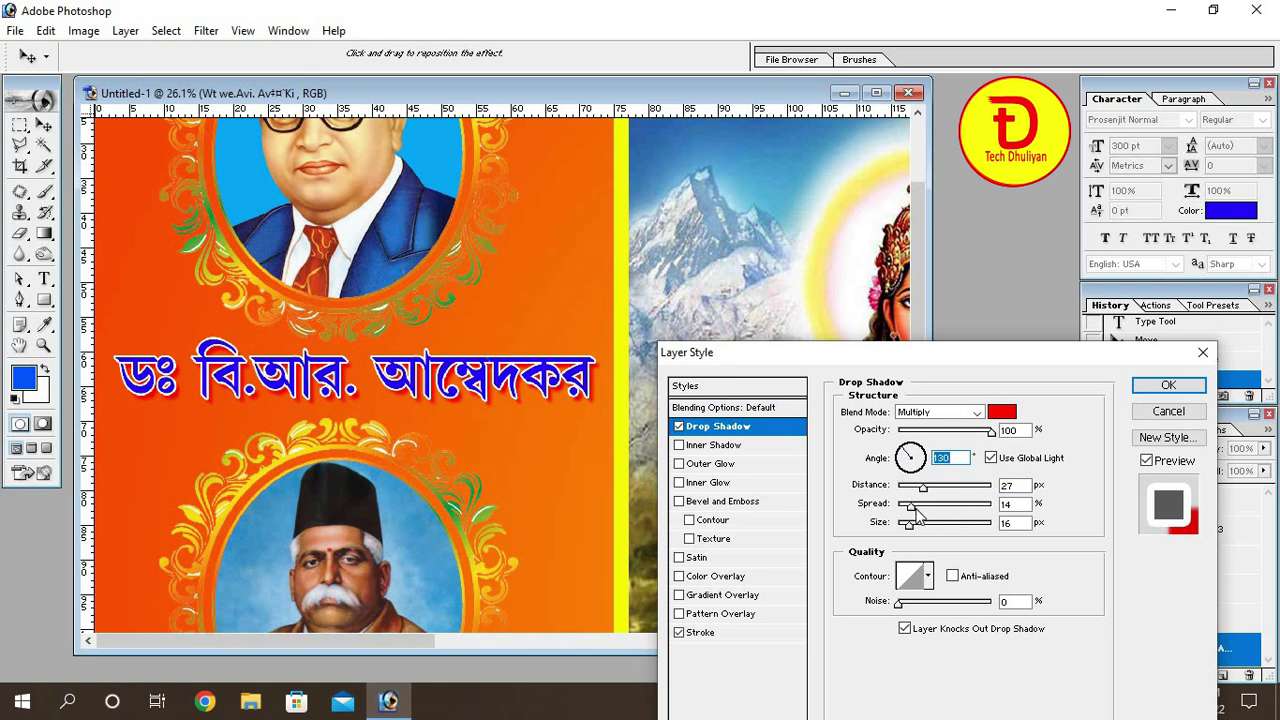
left_click_drag(913, 507, 941, 517)
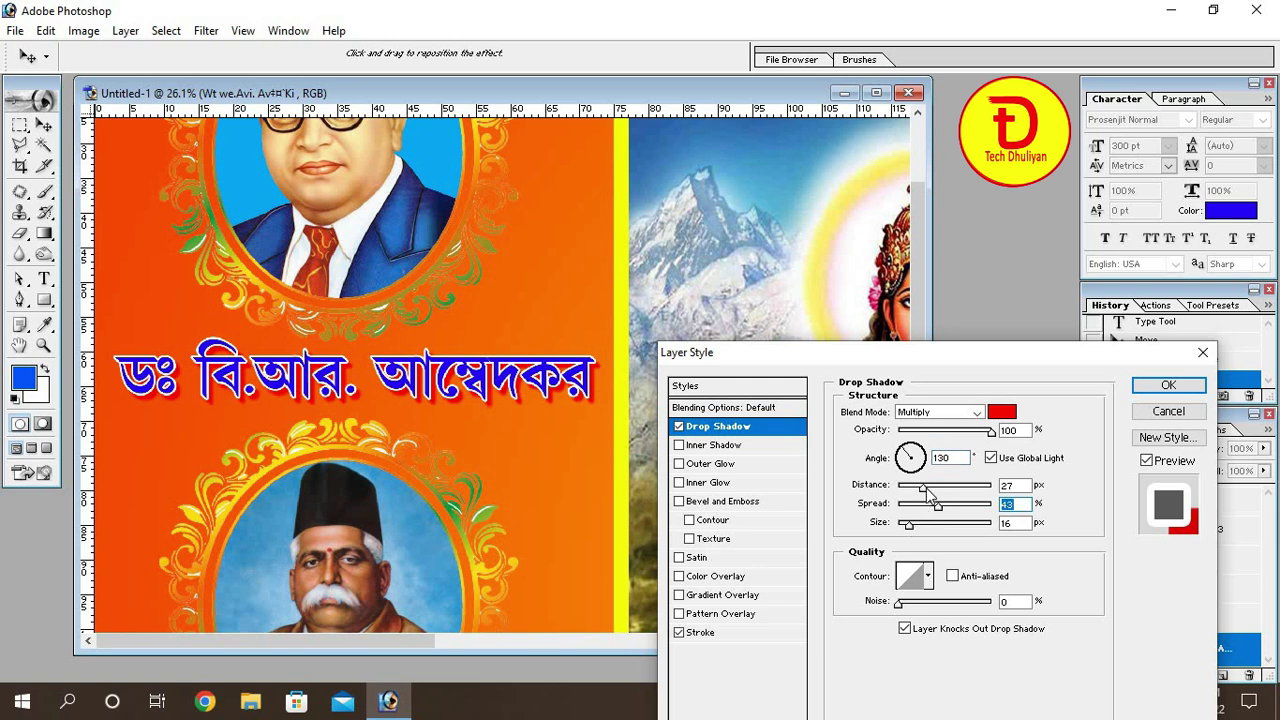
left_click_drag(921, 485, 919, 489)
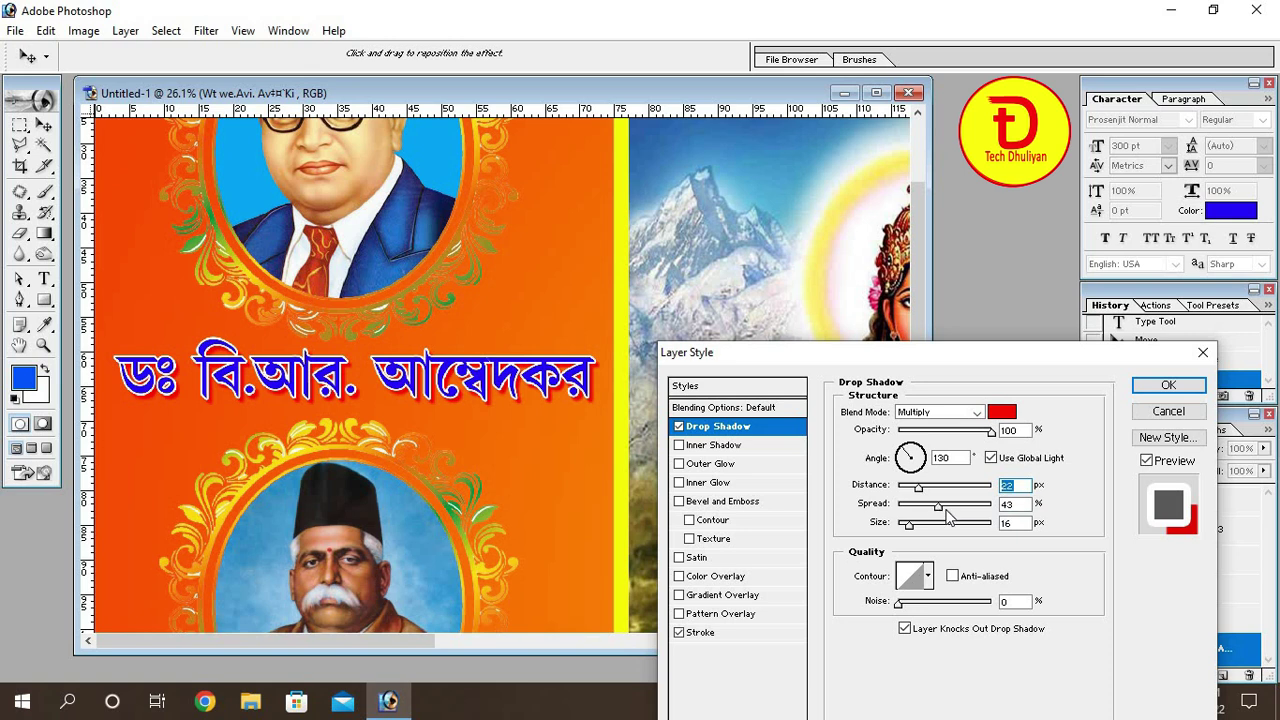
left_click_drag(946, 508, 943, 513)
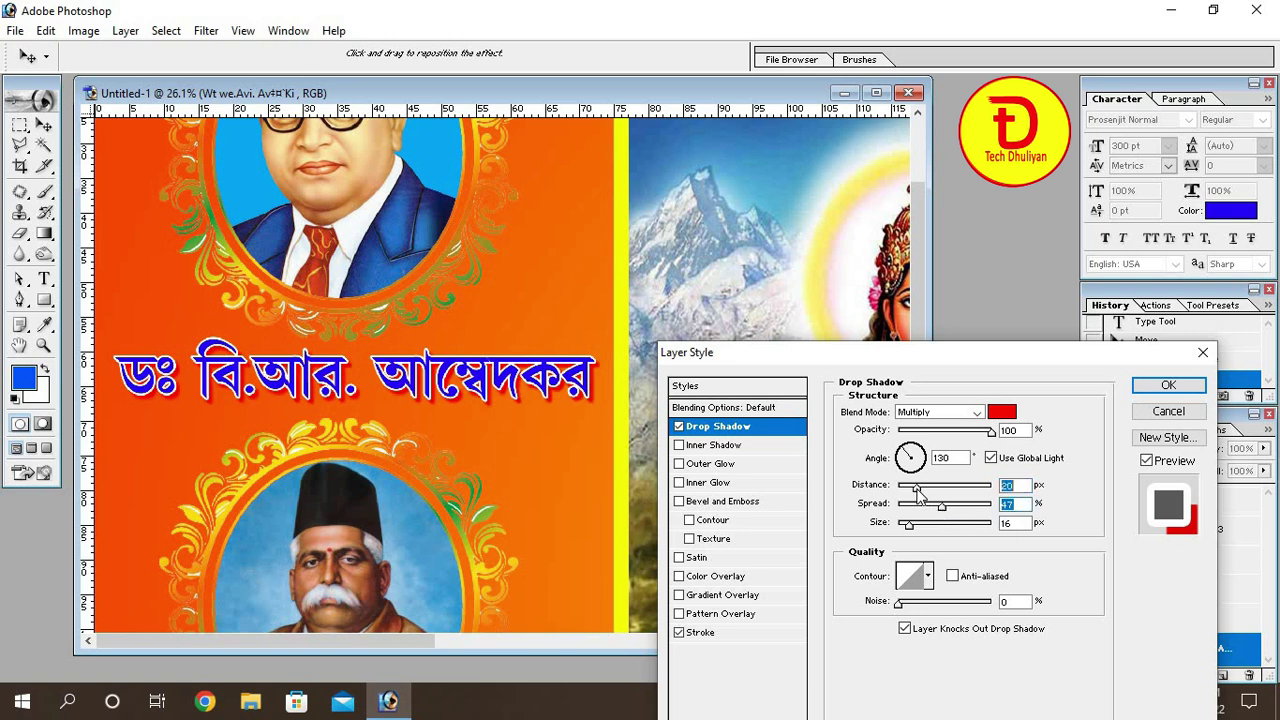
left_click(918, 491)
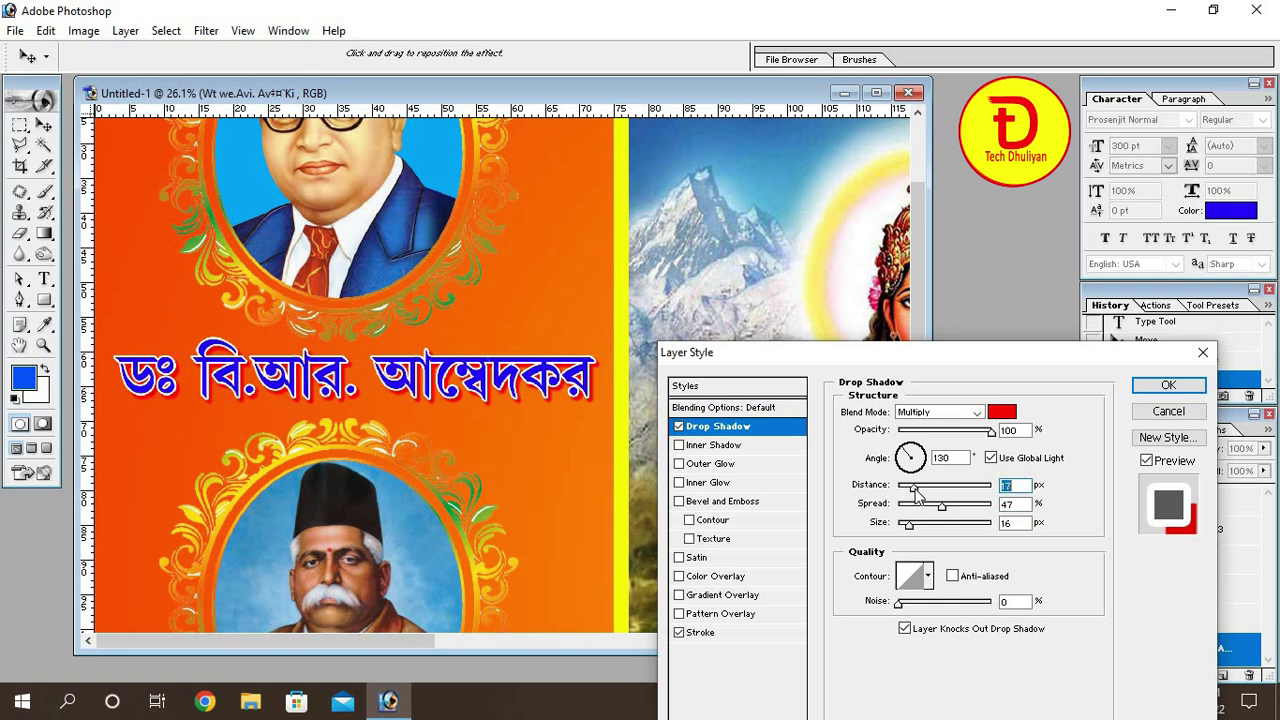
left_click(1168, 385)
scroll(370, 495, "down", 2)
Step: Duplicate the styled Ambedkar caption to the bottom left, under the black-capped man's portrait, and raise its layer
scroll(370, 495, "down", 1)
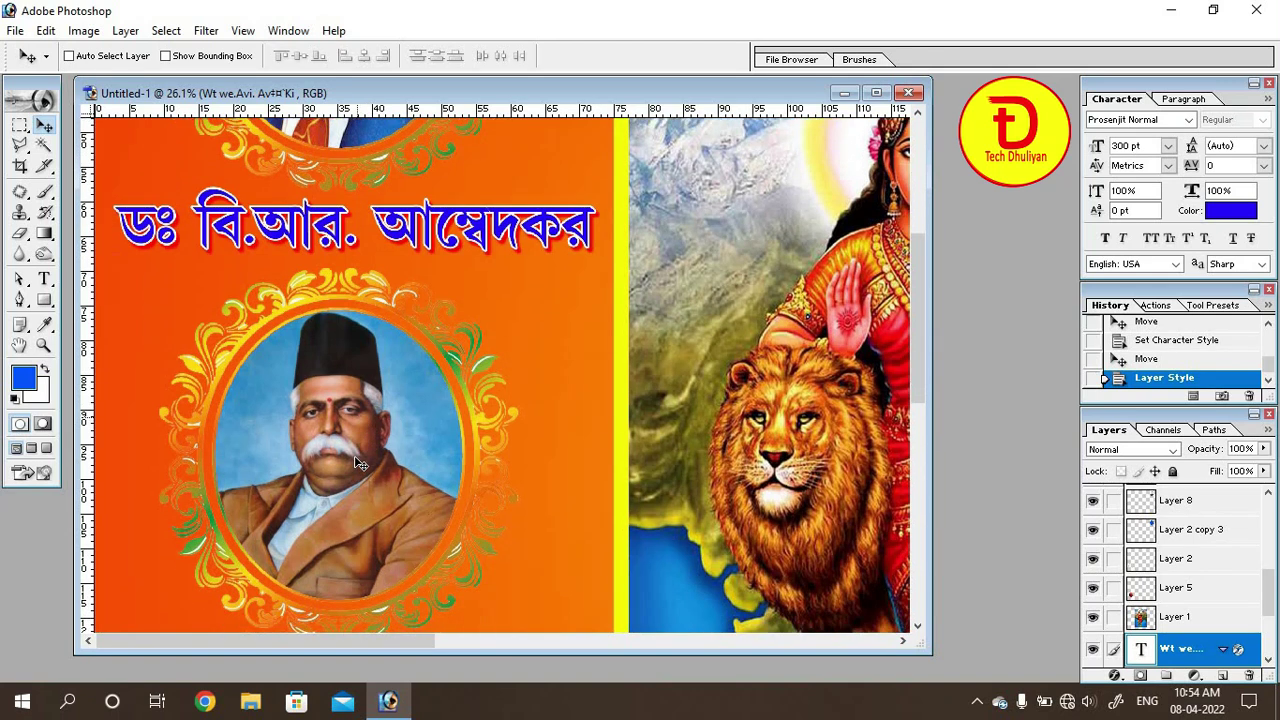
scroll(440, 460, "down", 1)
scroll(440, 440, "down", 1)
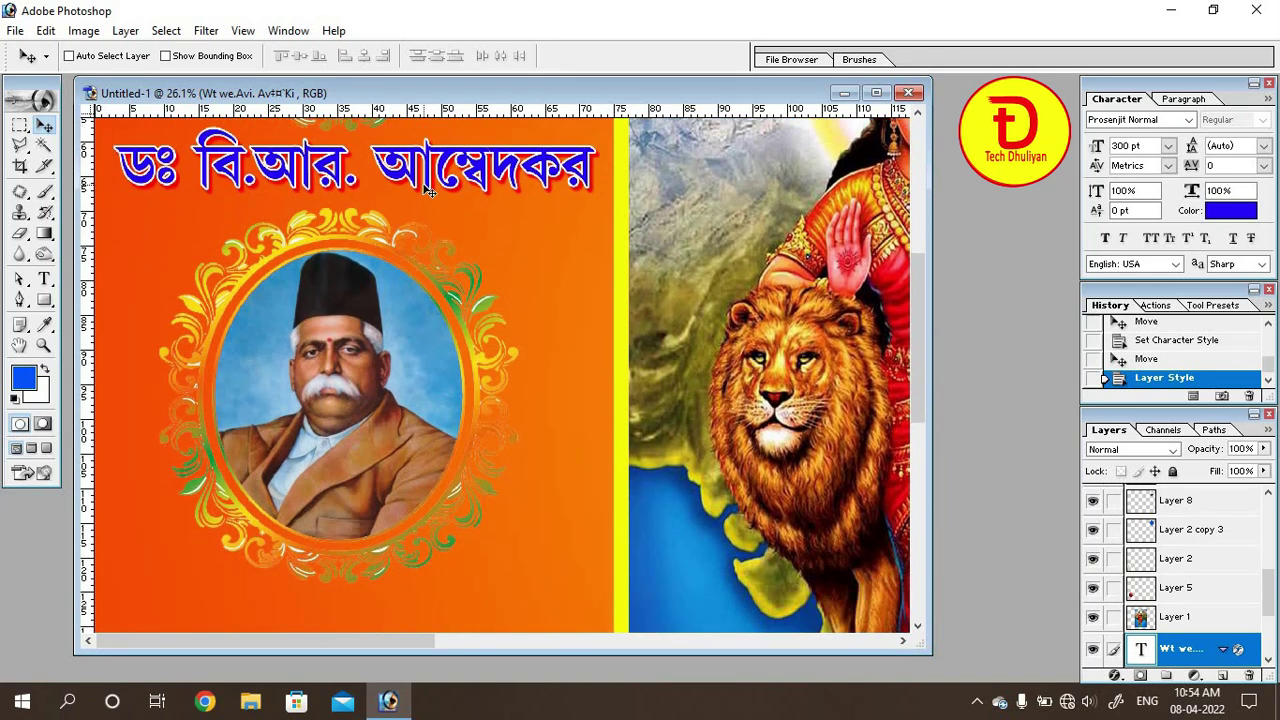
left_click_drag(428, 190, 468, 632)
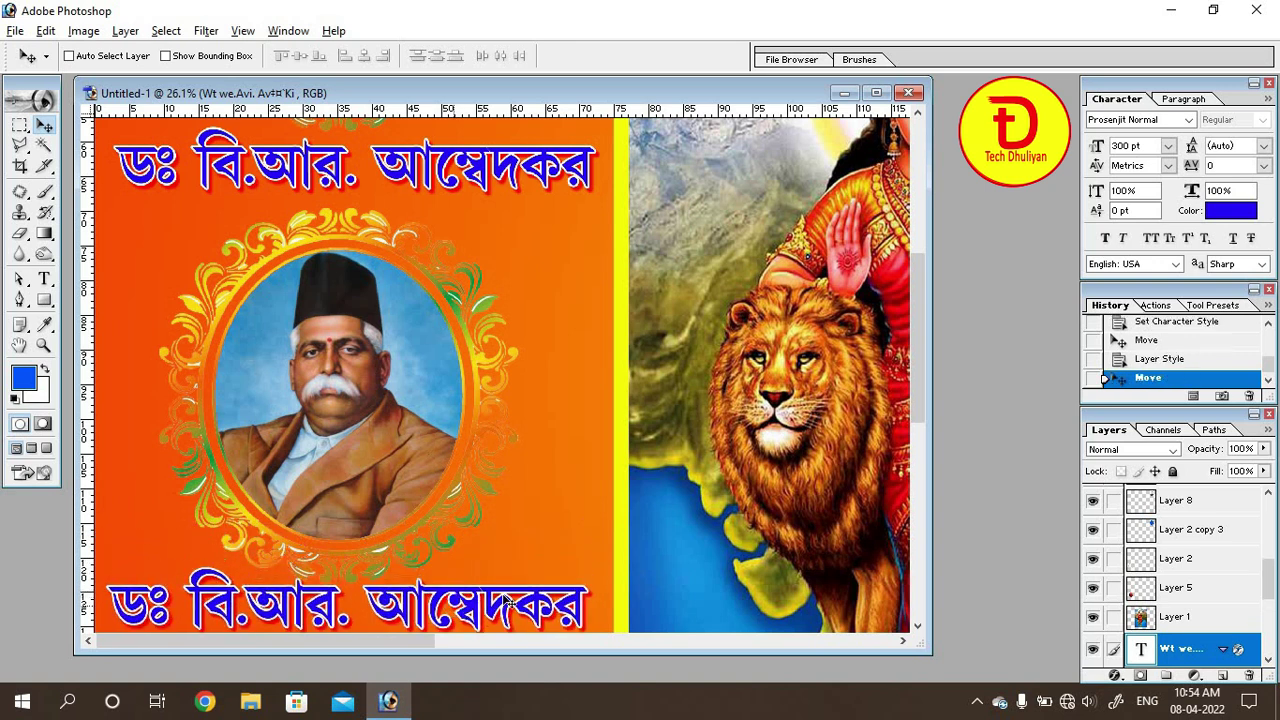
left_click_drag(1203, 567, 1214, 487)
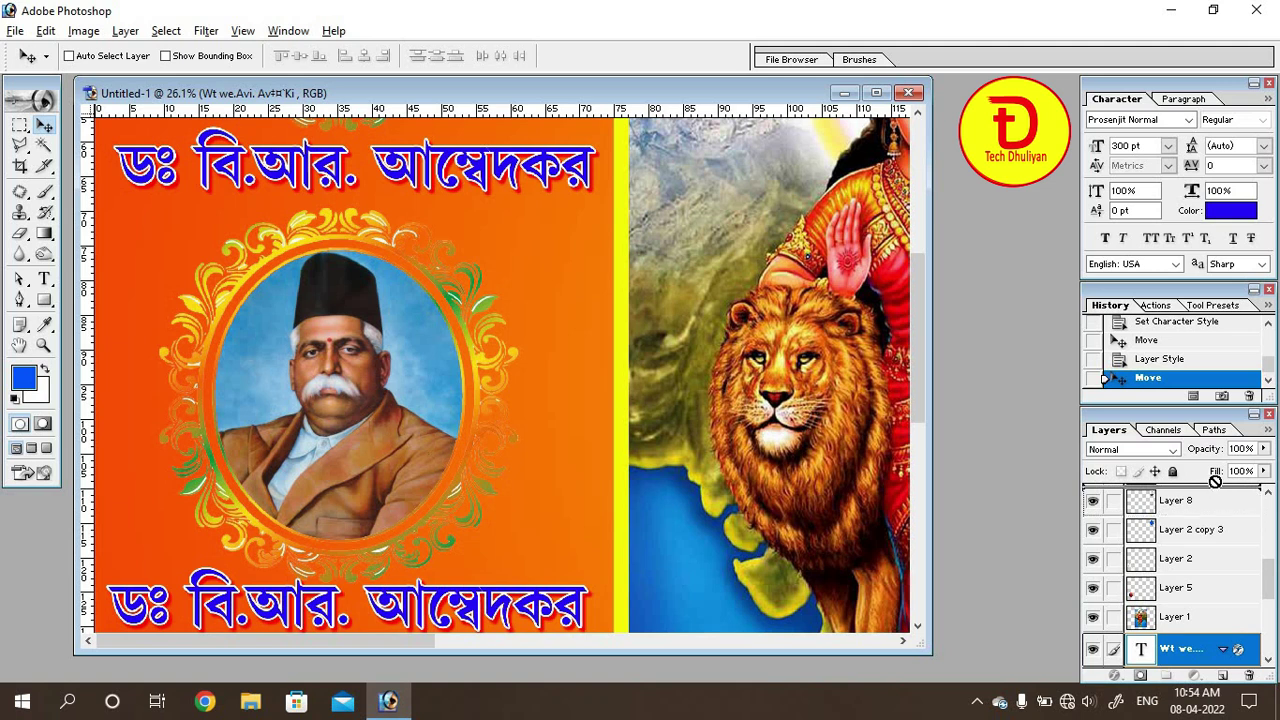
Step: Retype a caption copy as Hedgewar's name ('keshob boliram heDgeoyar') and place it under his portrait
left_click_drag(1214, 487, 1214, 490)
double_click(1141, 499)
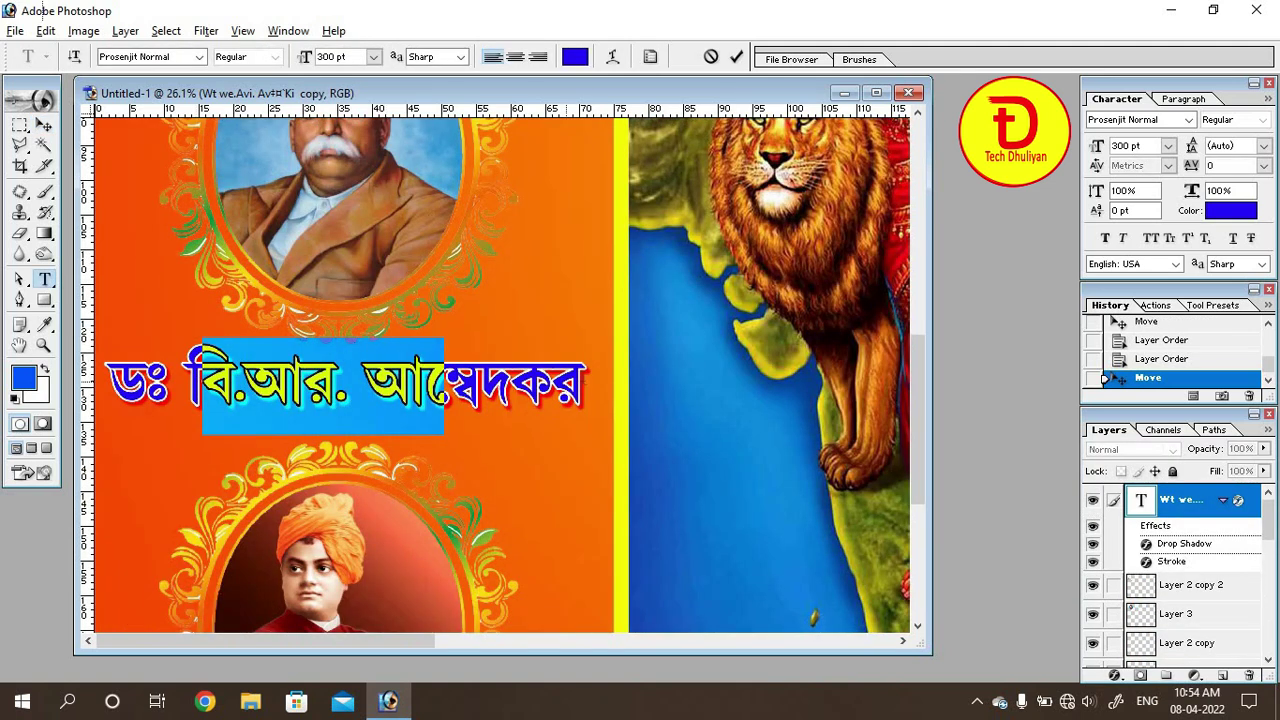
left_click_drag(584, 382, 202, 396)
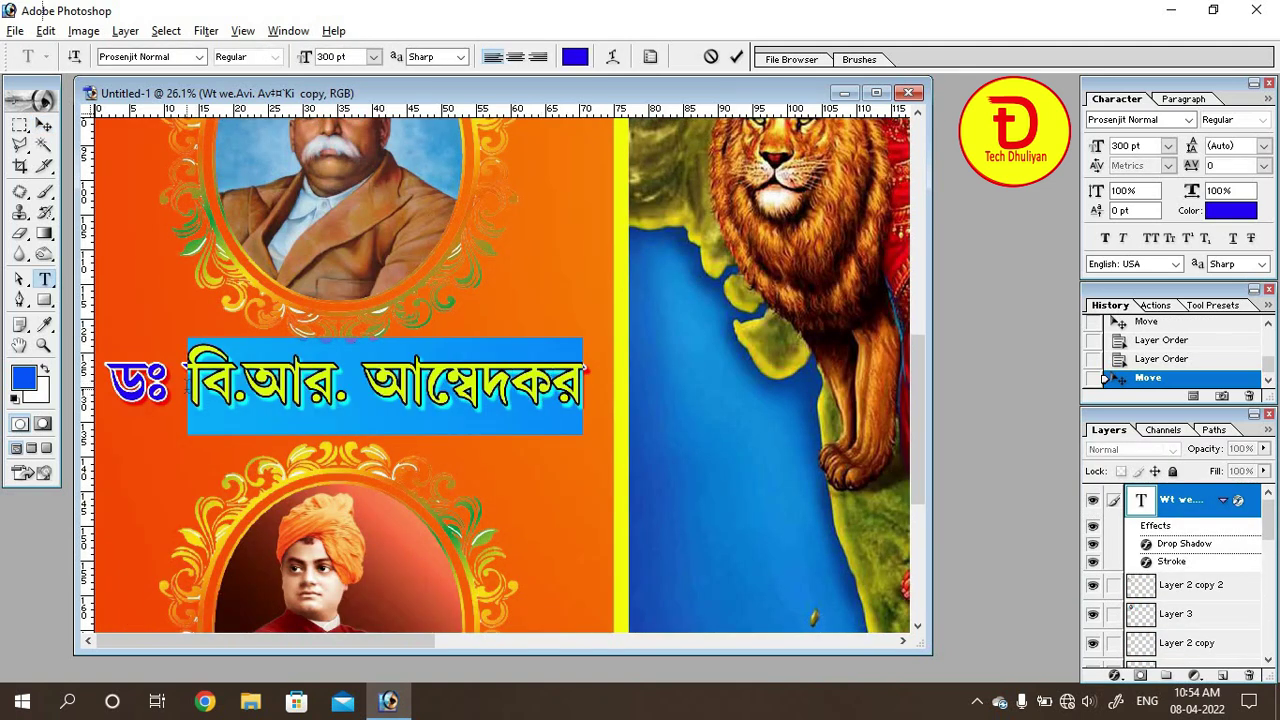
type("keshob boliram heDgeo")
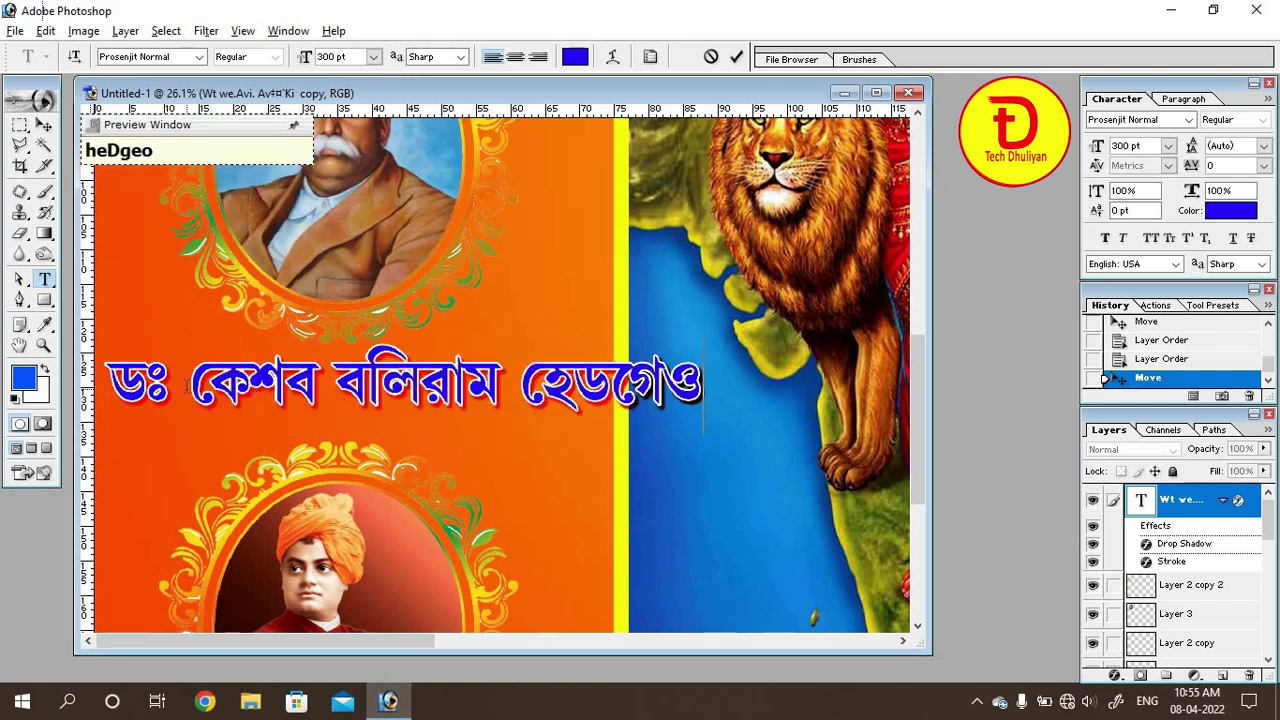
type("yar")
key("ctrl+Return")
left_click_drag(400, 440, 670, 255)
key("Return")
Step: Caption the right-column portraits এম. এস. গোলওয়াকর and নেতাজি সুভাস চন্দ্র বসু, positioned under each
scroll(571, 400, "down", 3)
right_click(571, 505)
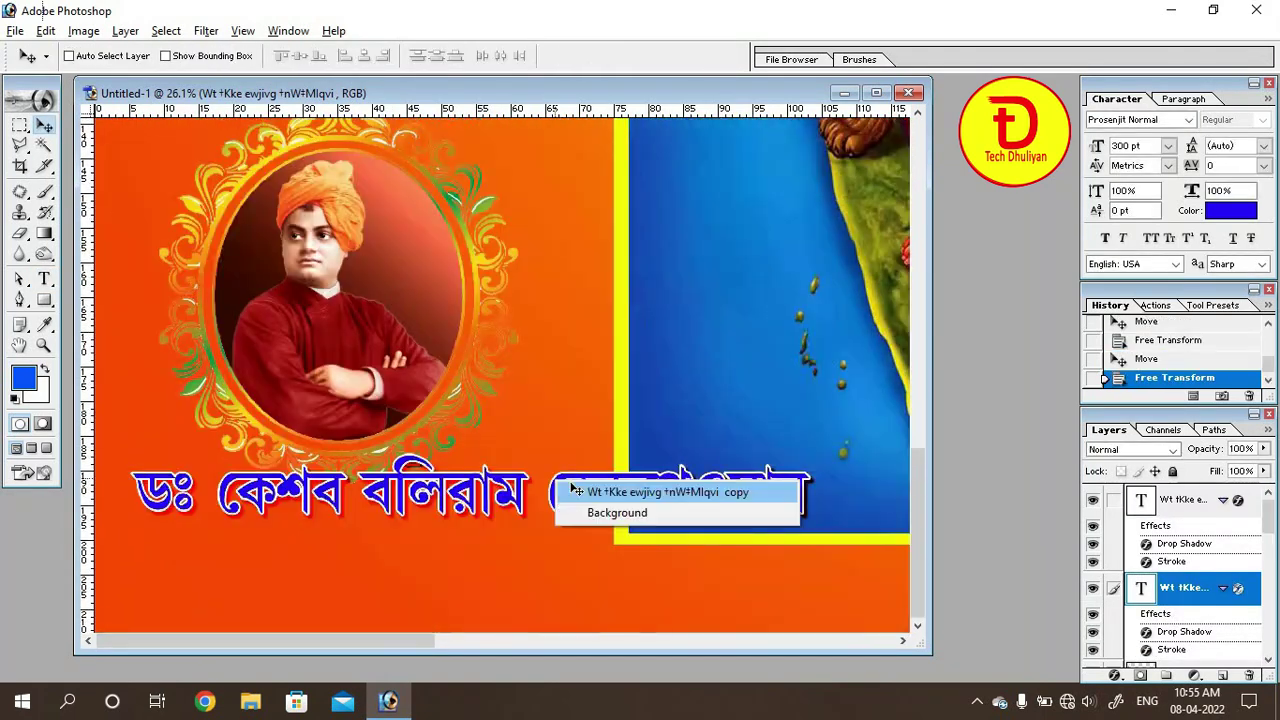
type("sbami bibekandn")
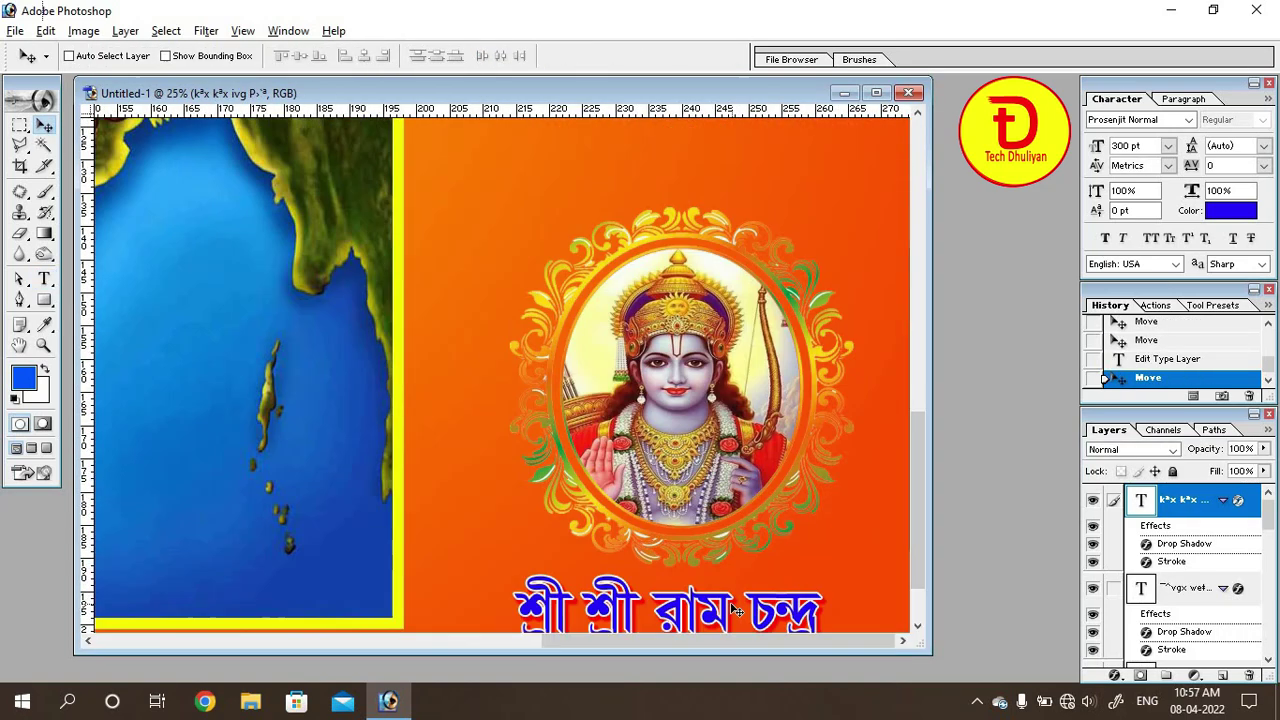
type(". es. goloyal")
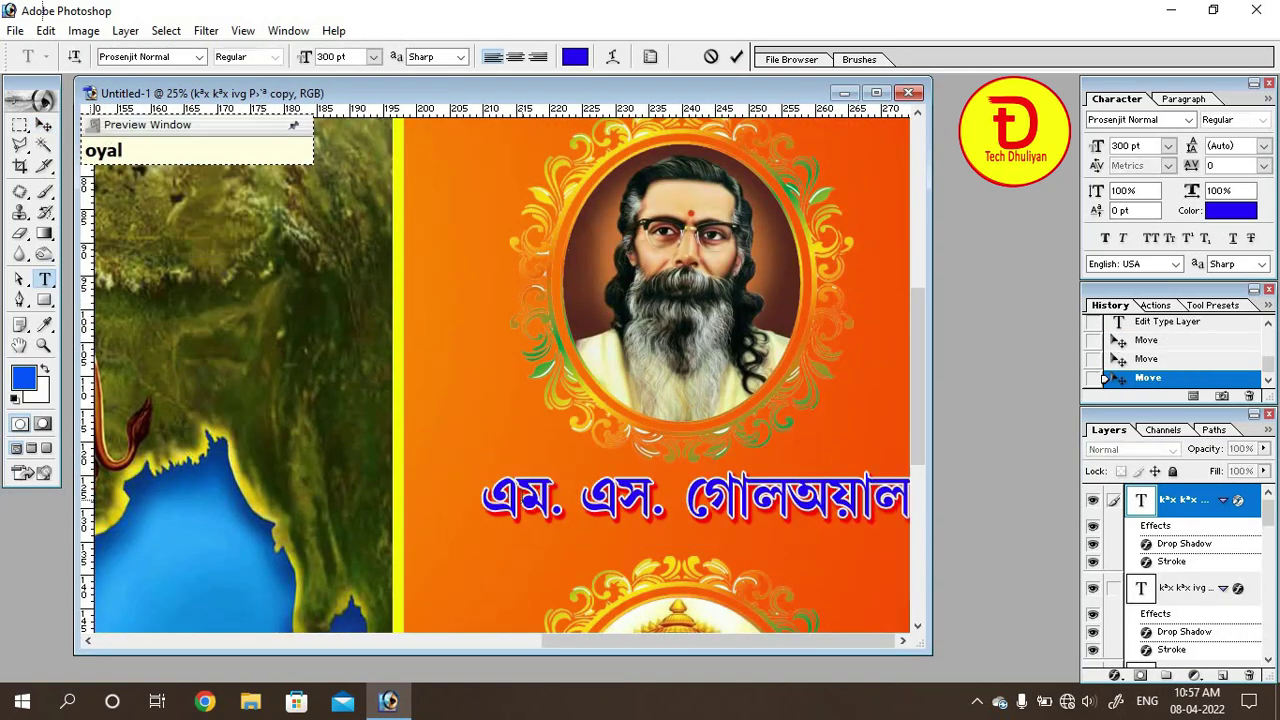
type("kar")
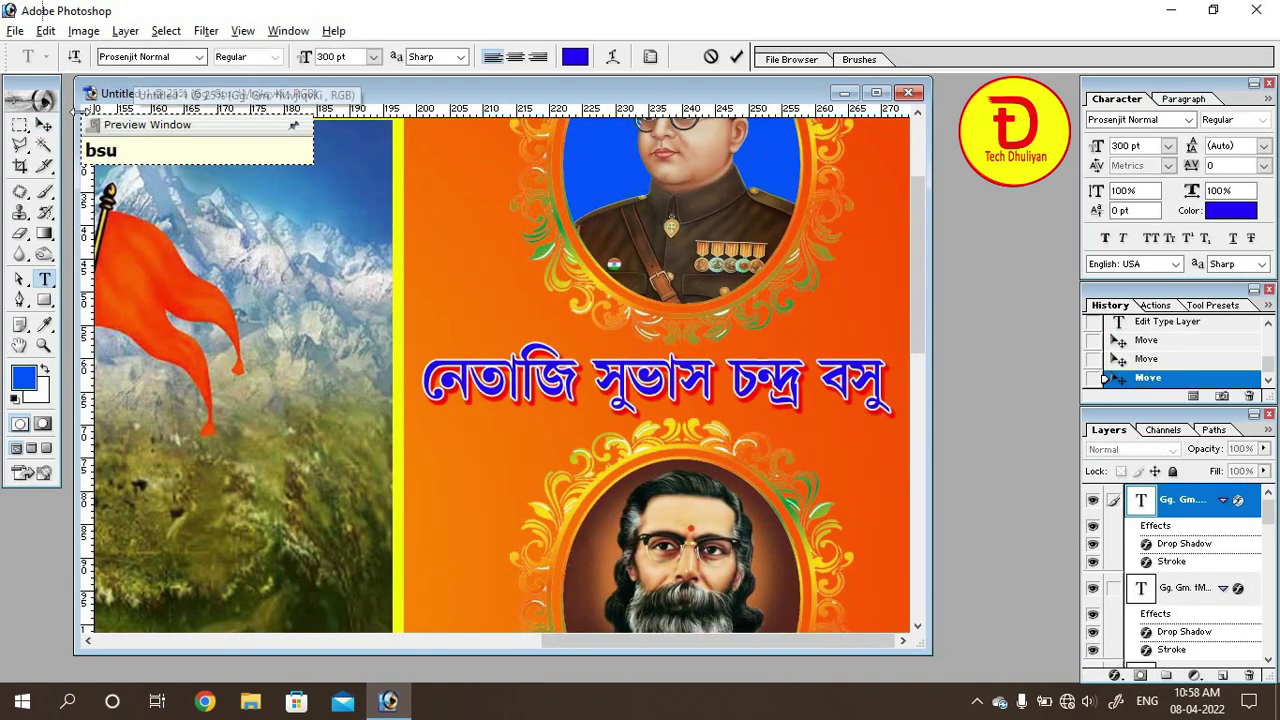
left_click(44, 124)
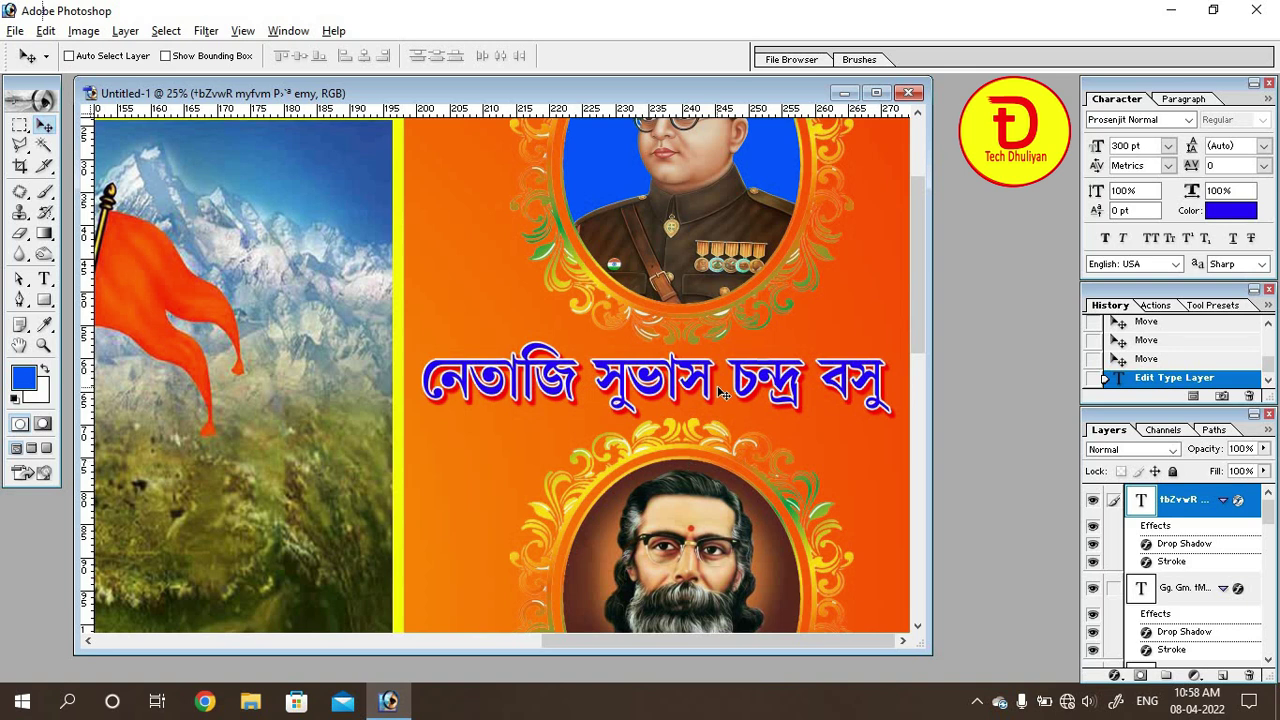
left_click_drag(722, 393, 731, 392)
left_click_drag(745, 641, 423, 643)
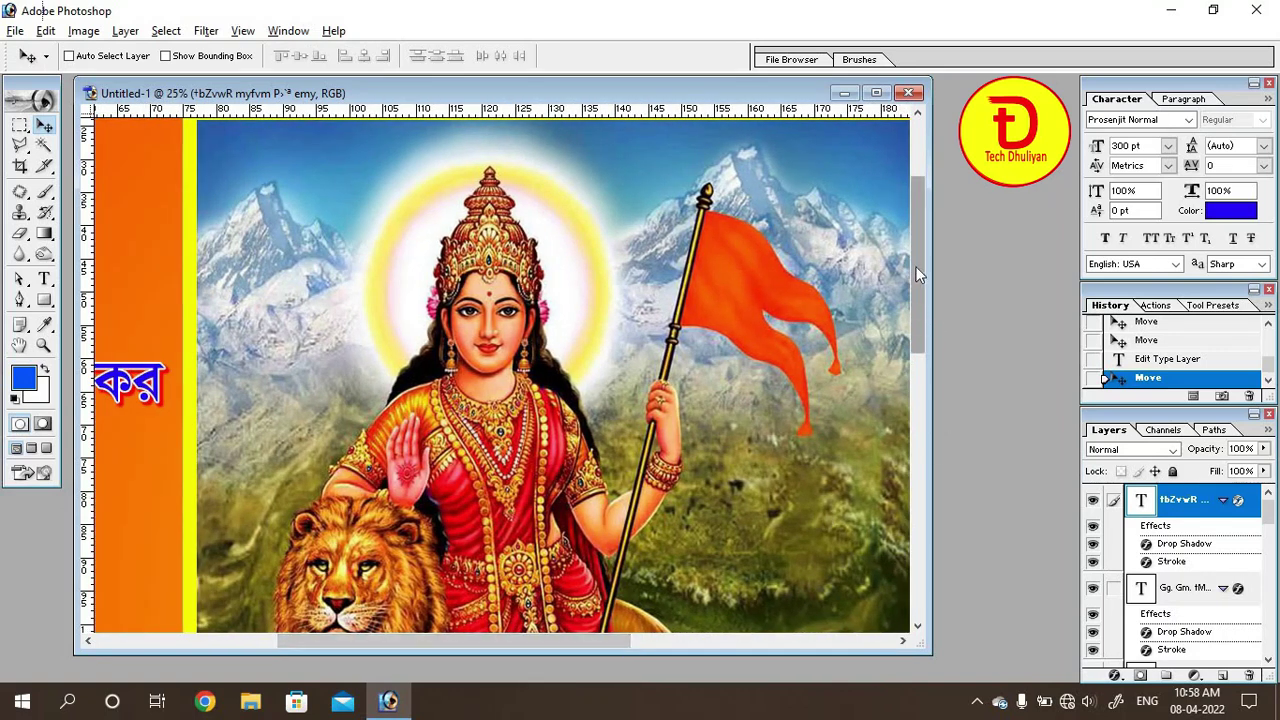
left_click_drag(918, 275, 918, 222)
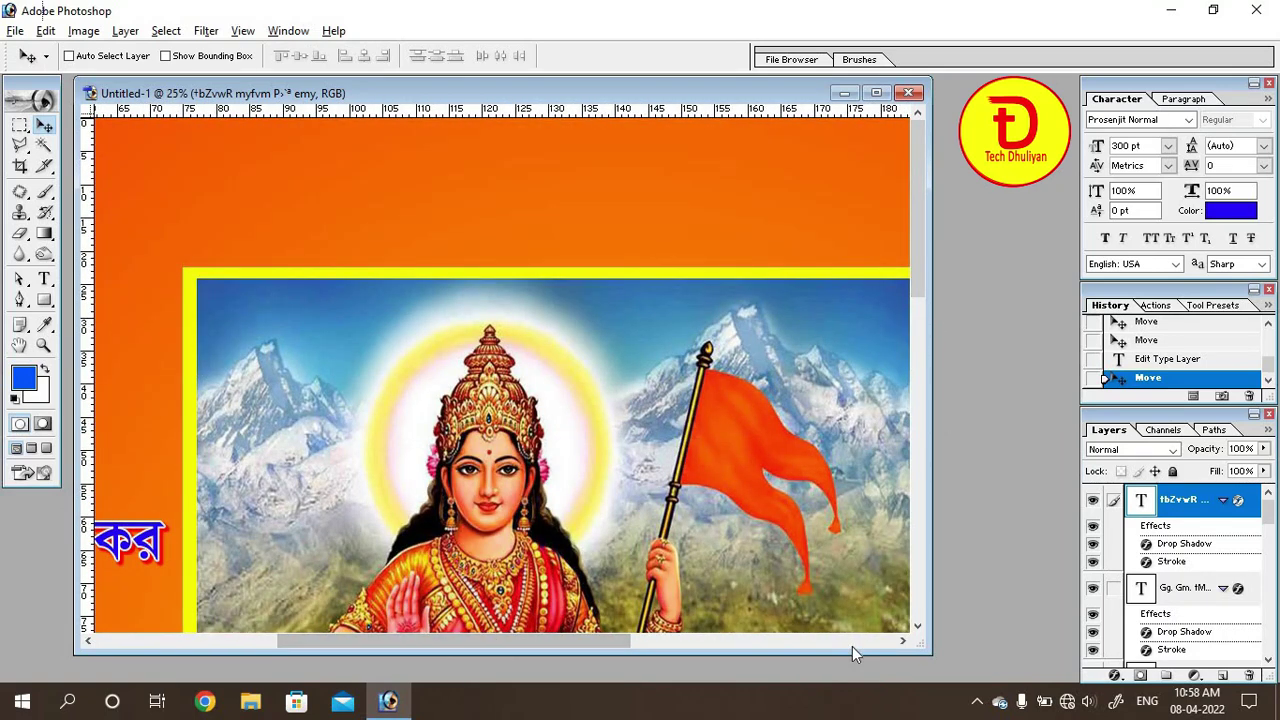
Step: Type a new blue text layer ভারত মাতা কি জয় ('bharot mata ki jy', final letter fixed) along the map's bottom
key("ctrl+minus")
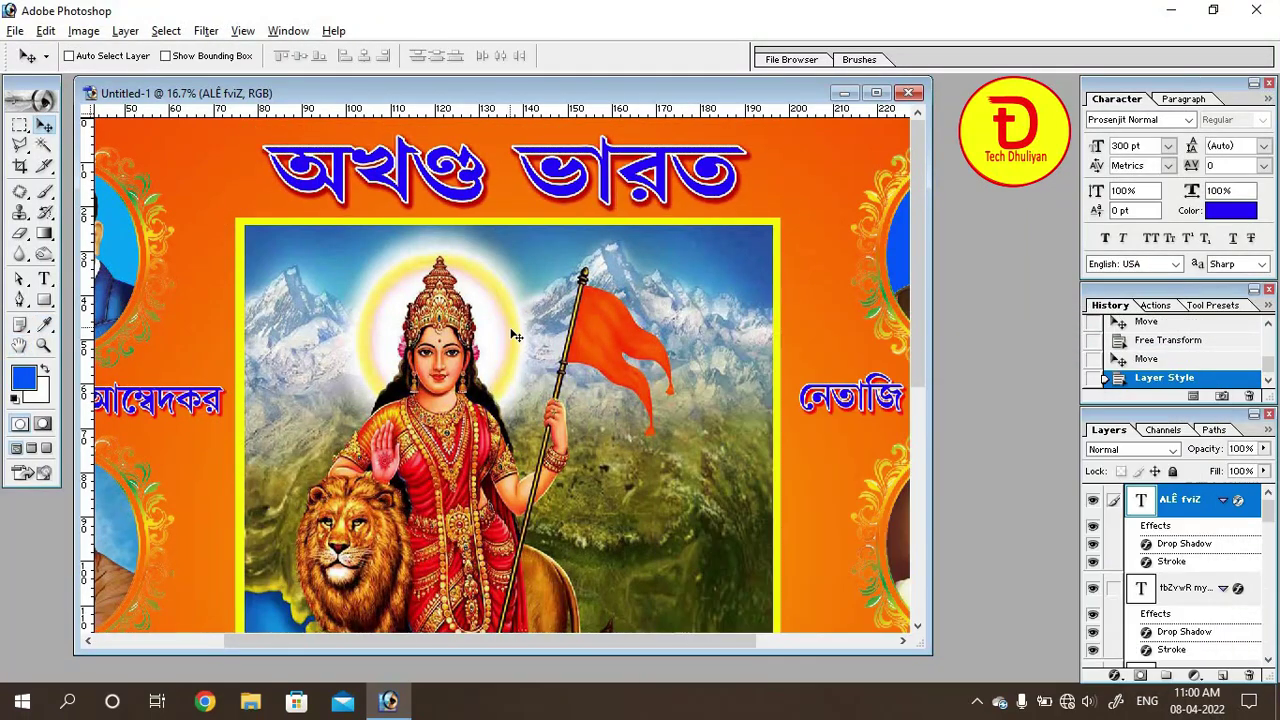
scroll(515, 335, "down", 2)
scroll(520, 350, "down", 2)
scroll(535, 368, "down", 1)
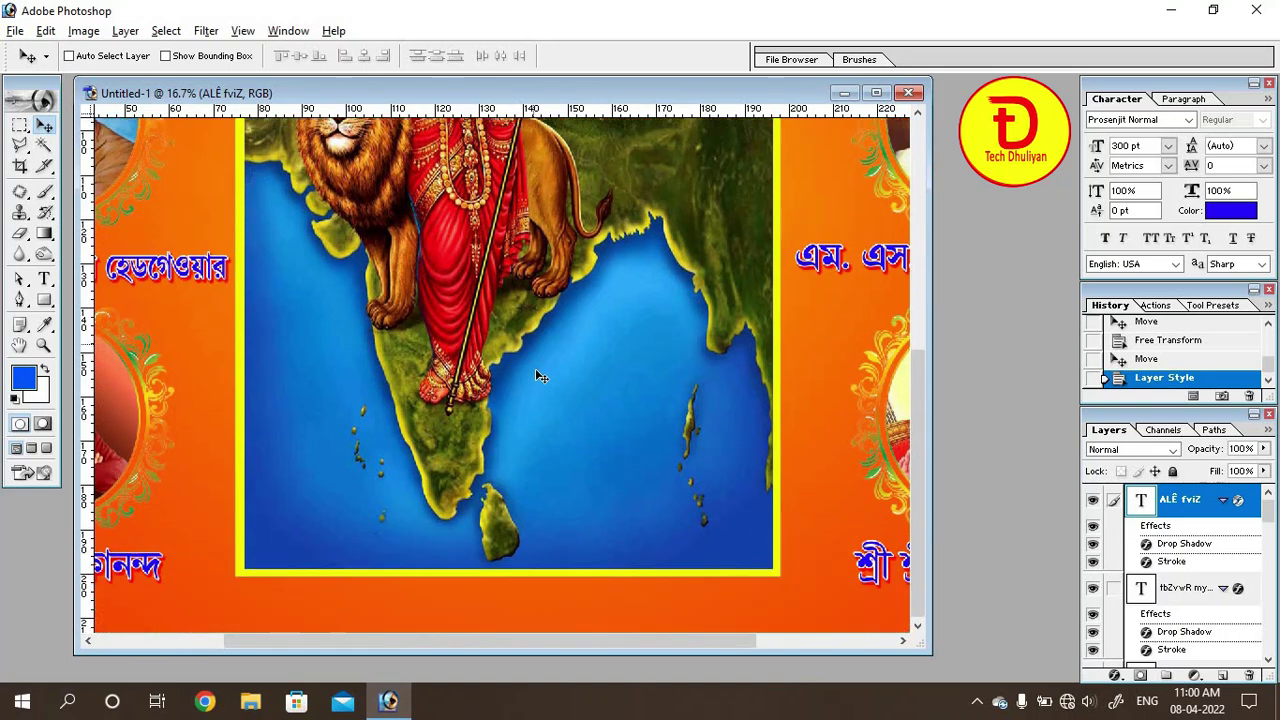
key("t")
left_click(282, 585)
type("bha")
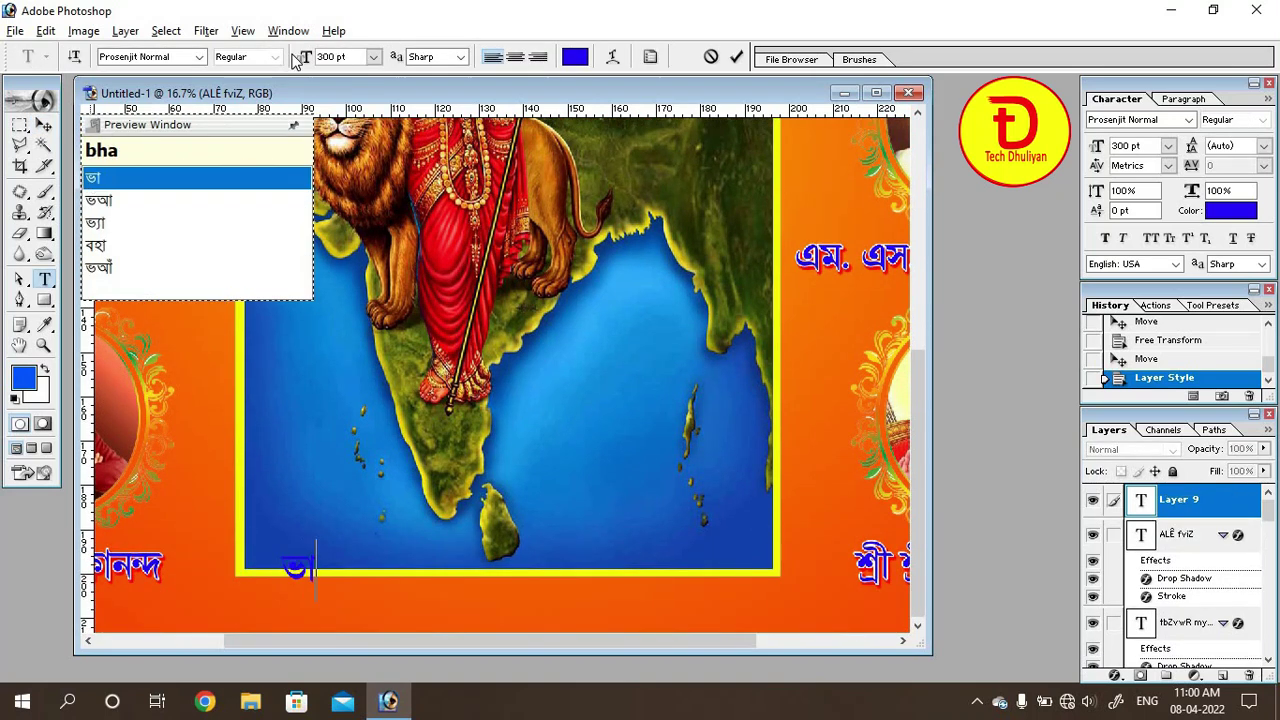
type("rot")
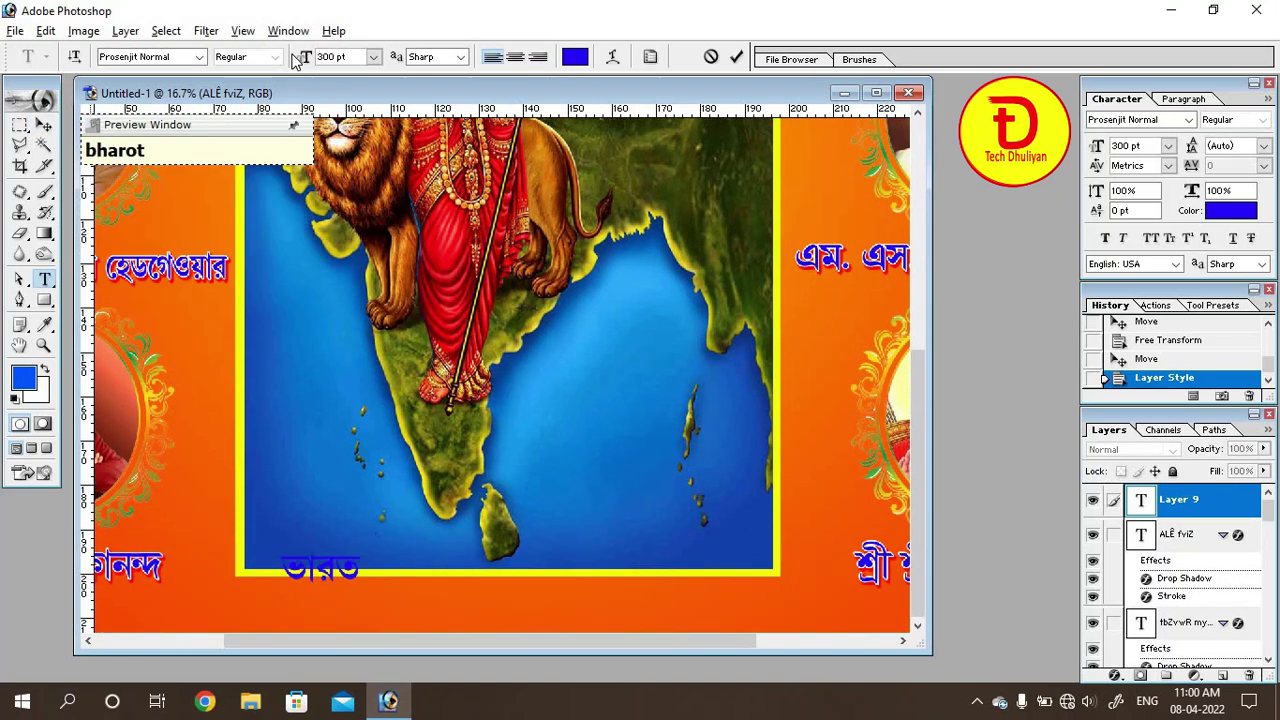
type(" mata ")
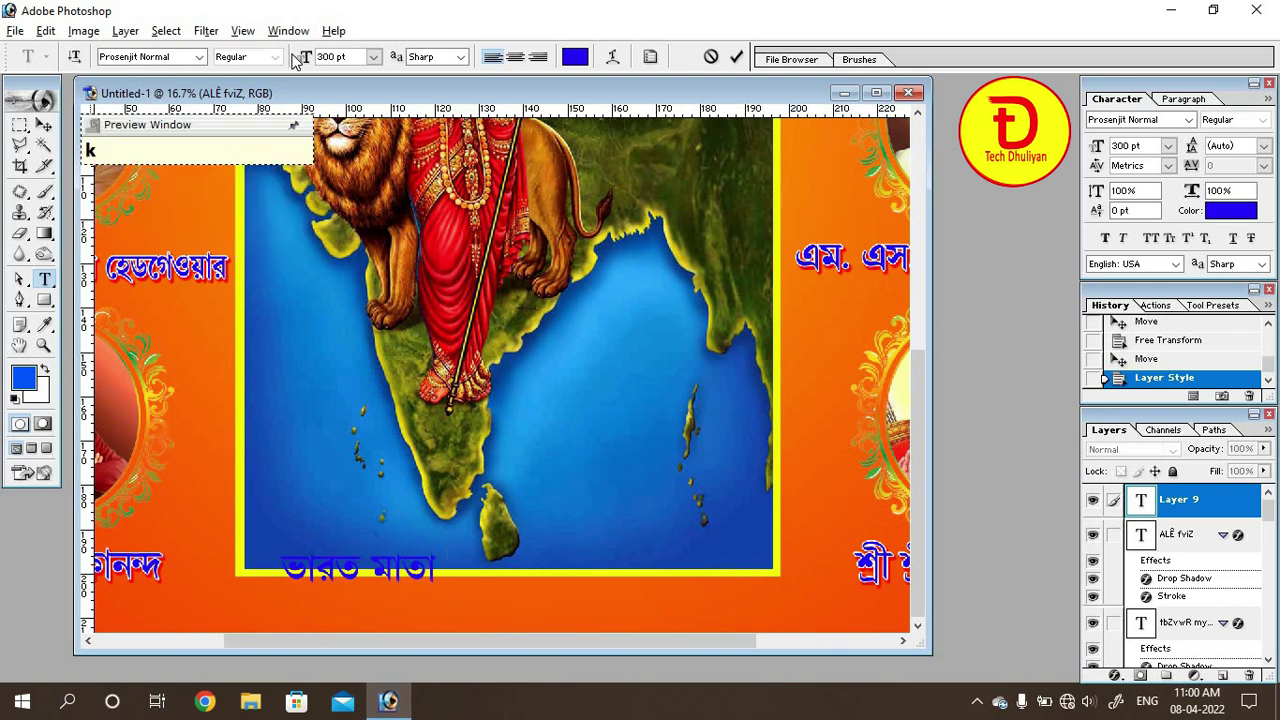
type("ki jy")
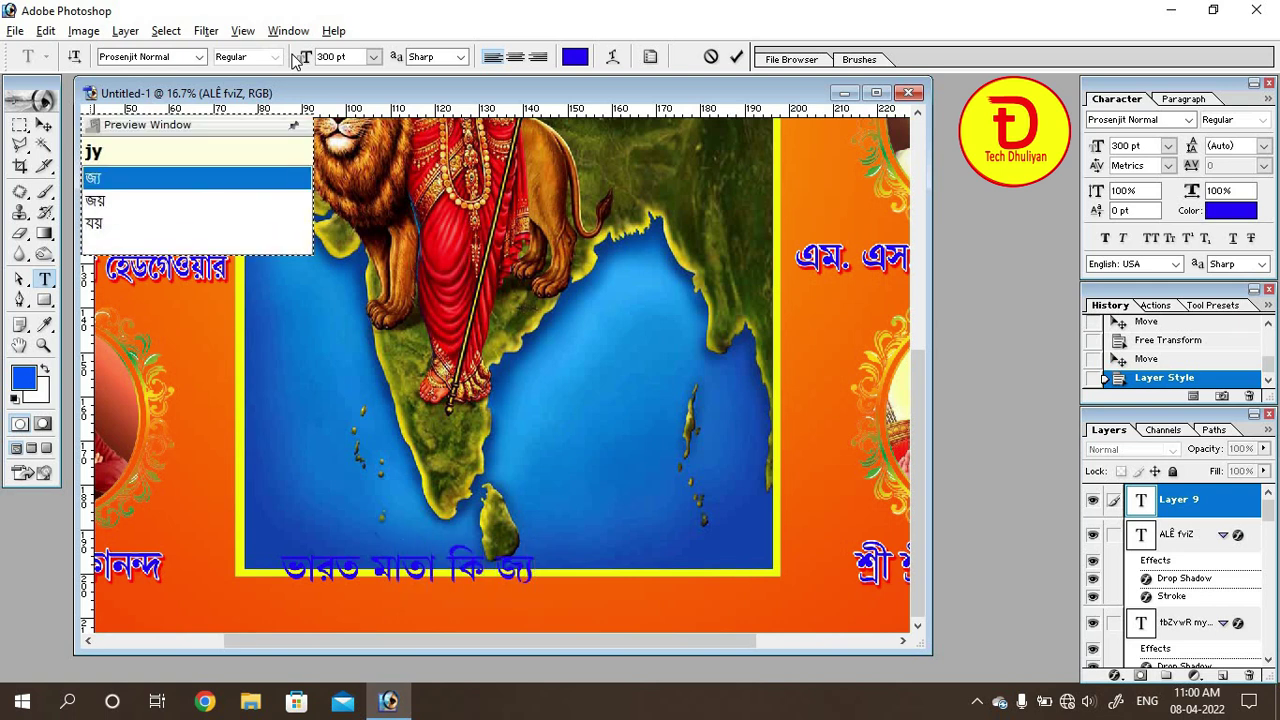
key("BackSpace")
type("Y")
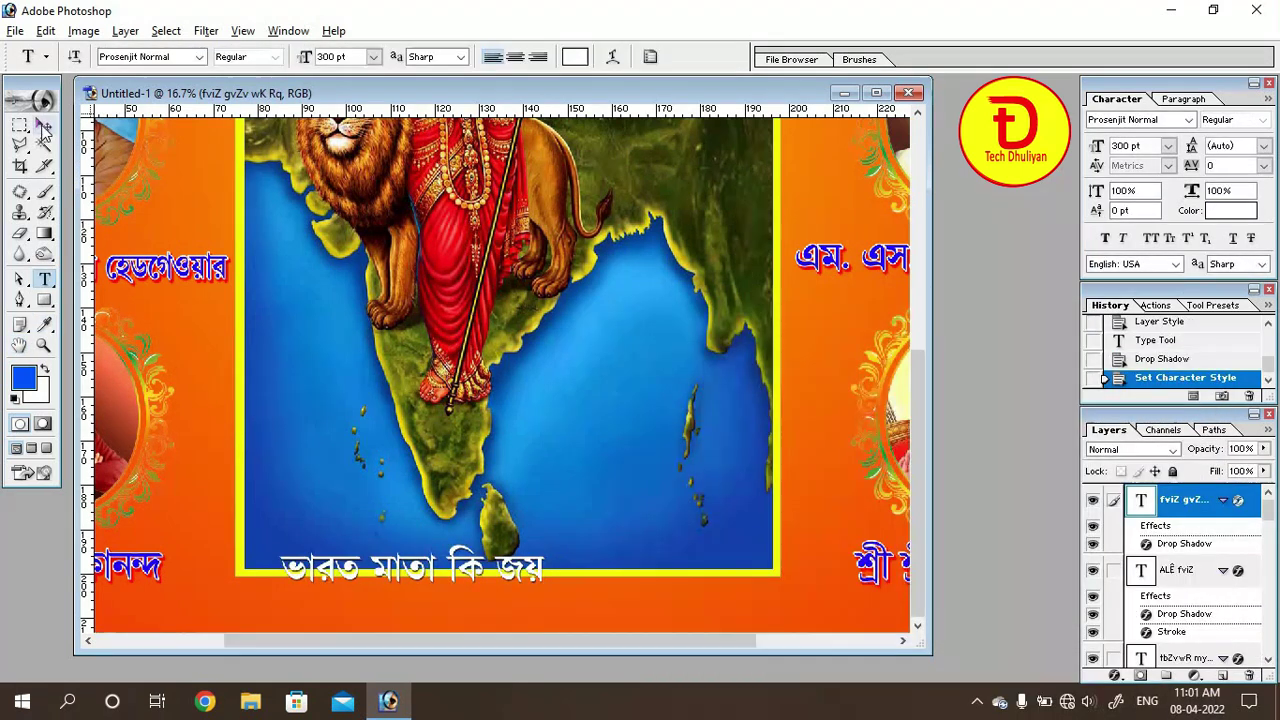
Step: Centre the ভারত মাতা কি জয় caption along the bottom of the map
left_click(44, 125)
left_click_drag(412, 568, 500, 580)
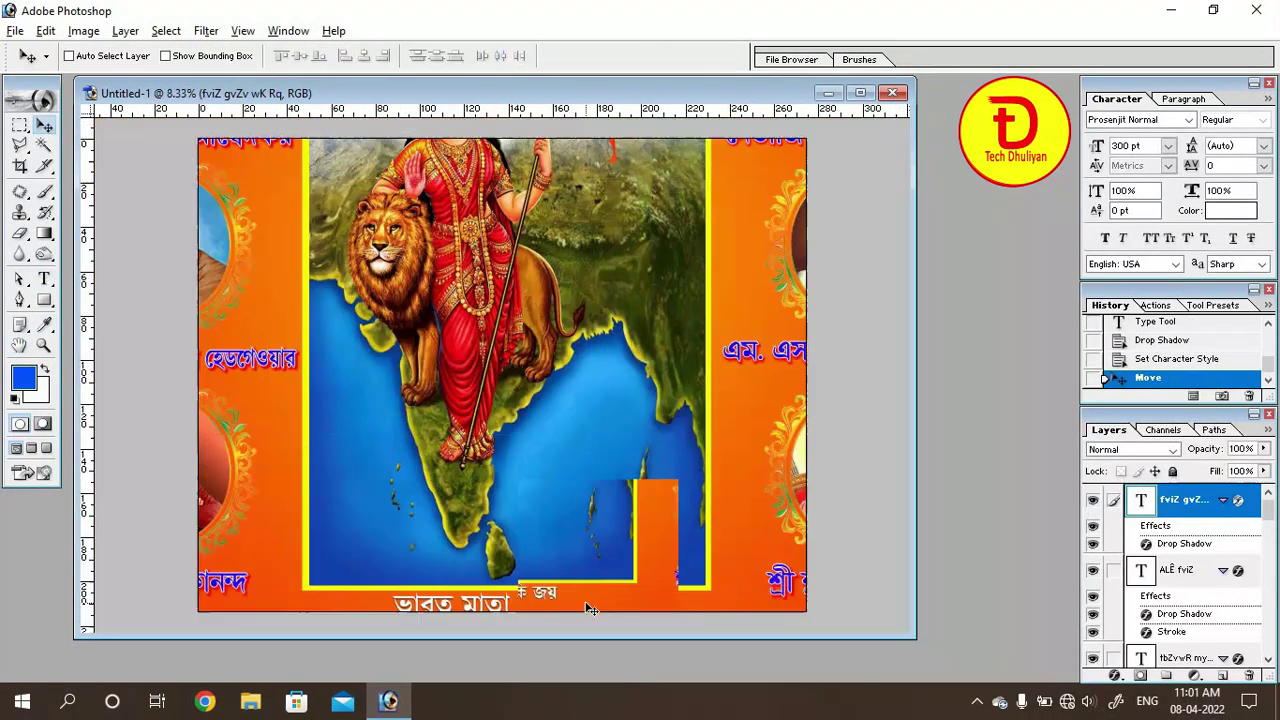
key("ctrl+minus")
key("ctrl+minus")
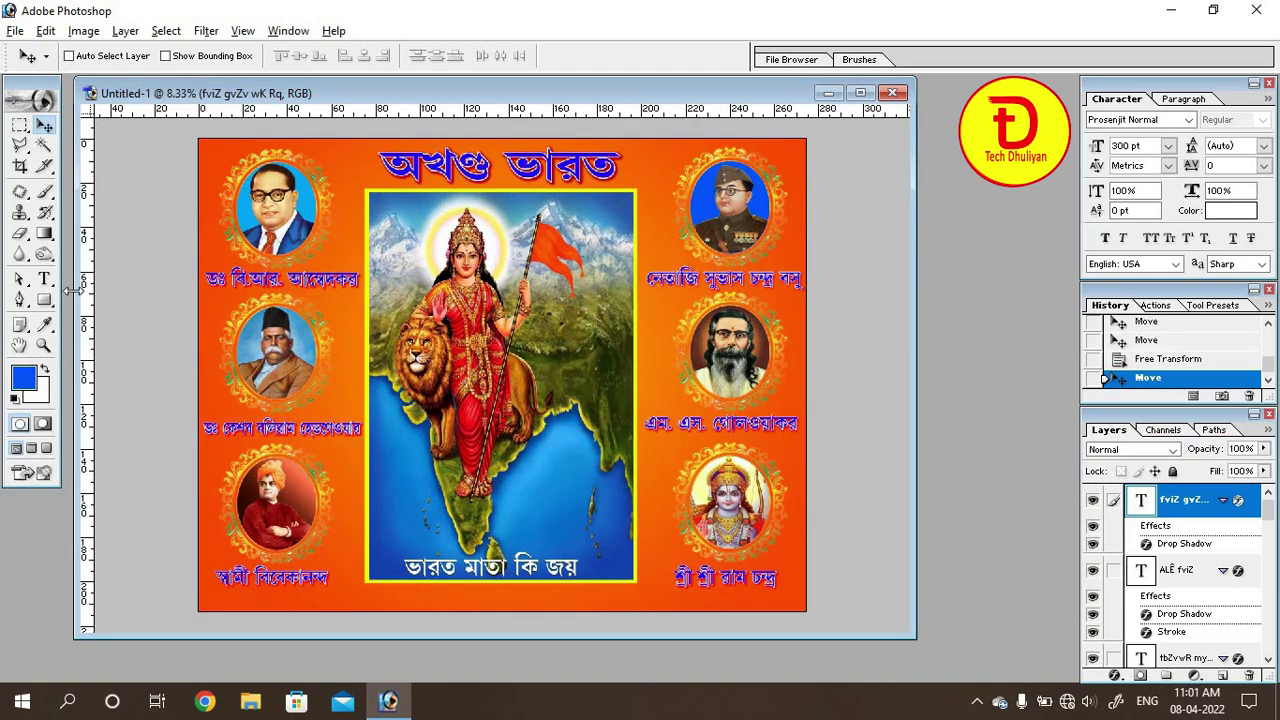
Step: Add the footer line ধুলিয়ান নগর ('dhuliyan nogor') centred below the central image
left_click(44, 279)
left_click(617, 589)
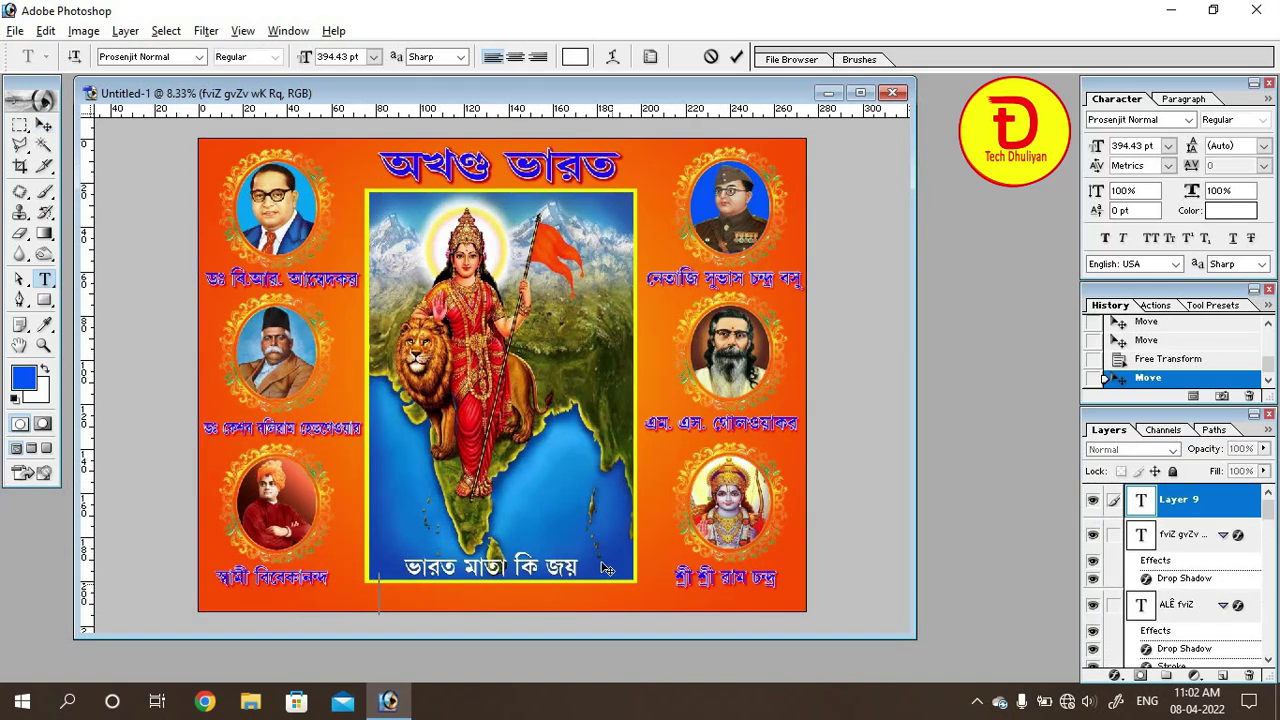
type("dh")
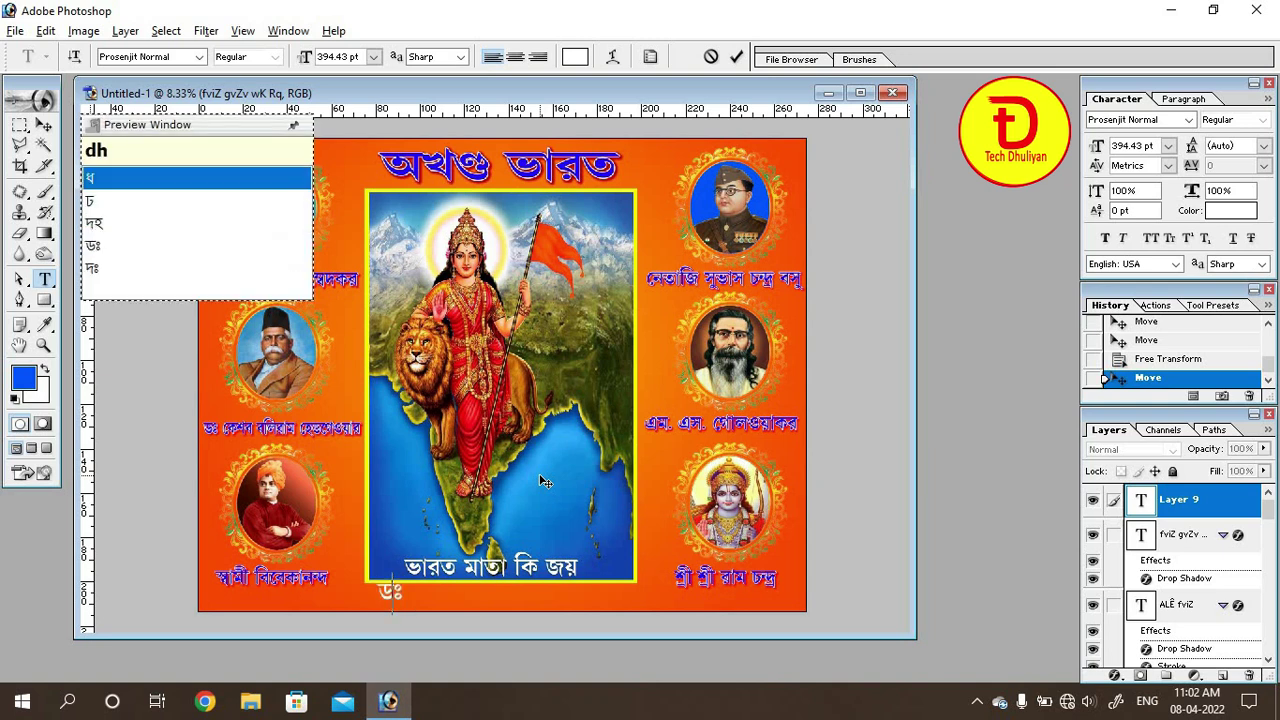
type("uliyyan")
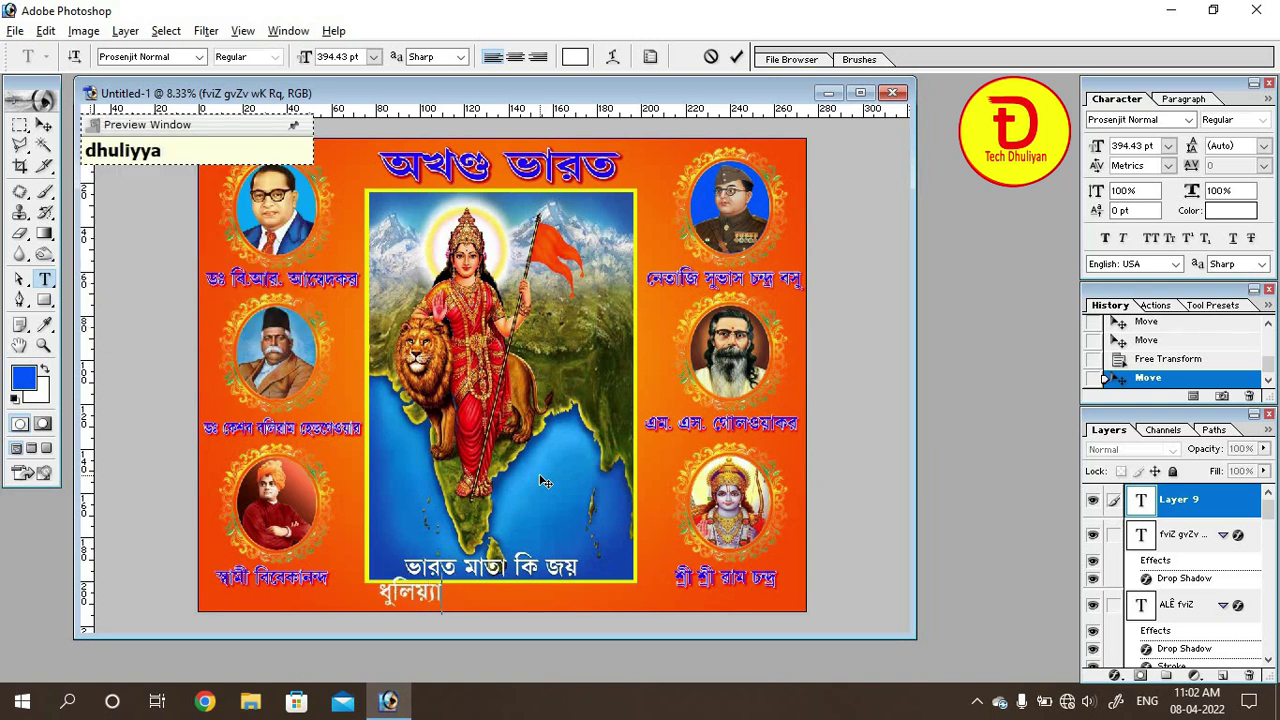
key("BackSpace")
type("n n")
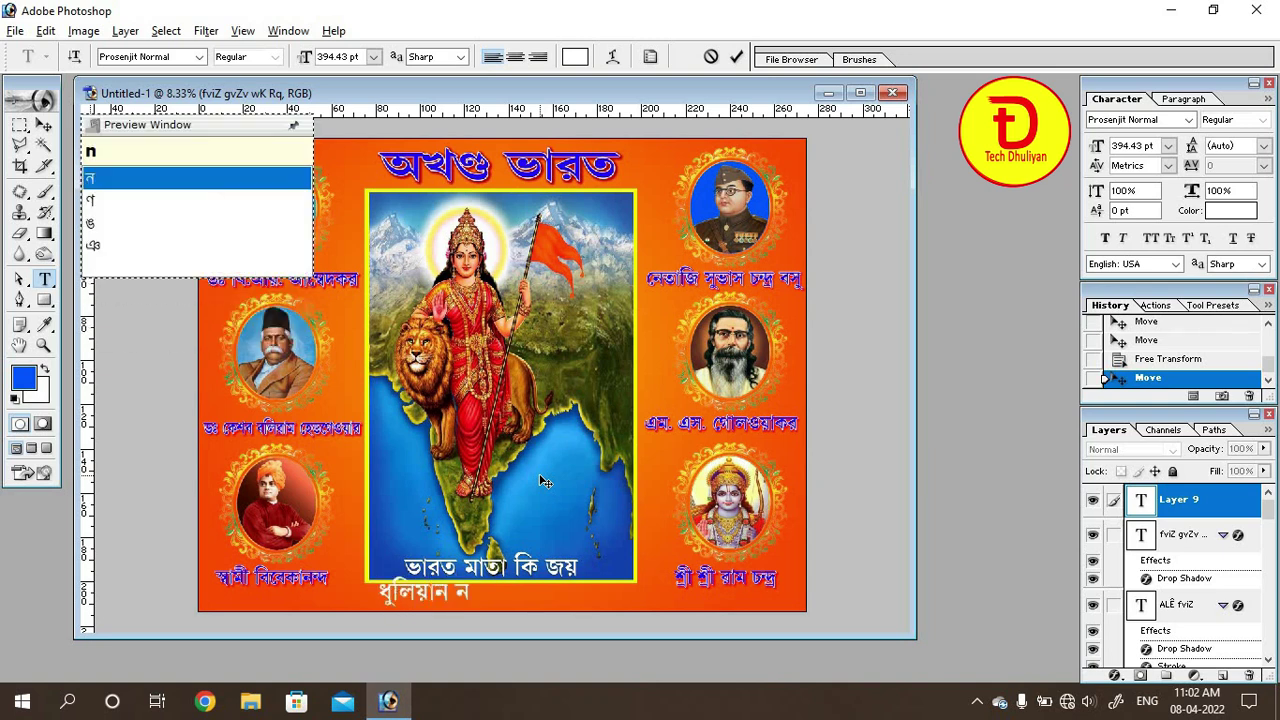
type("og")
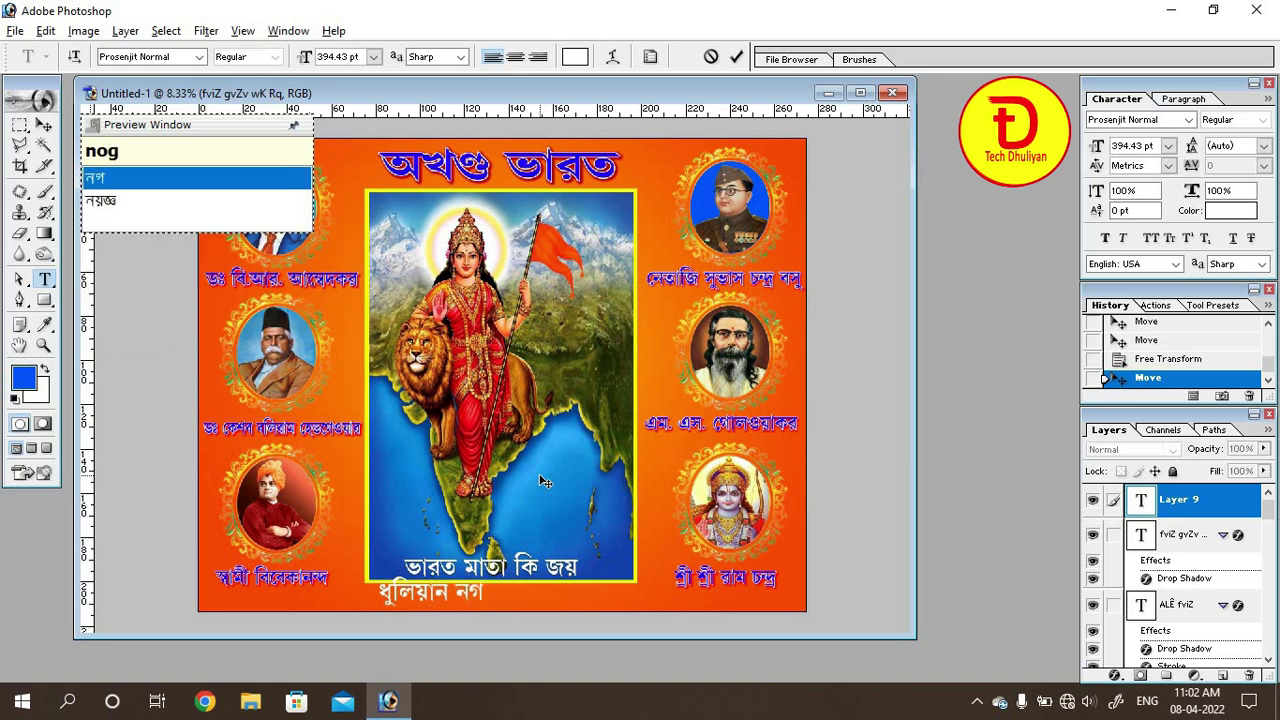
type("or")
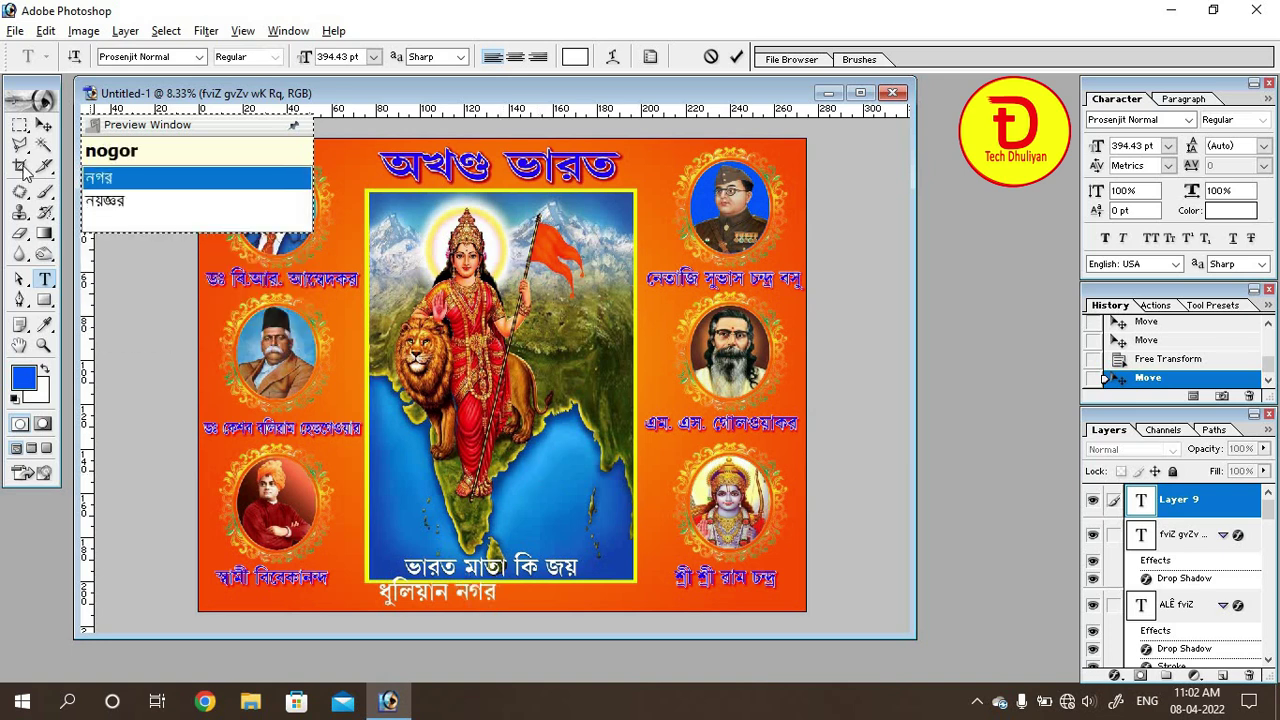
left_click(44, 124)
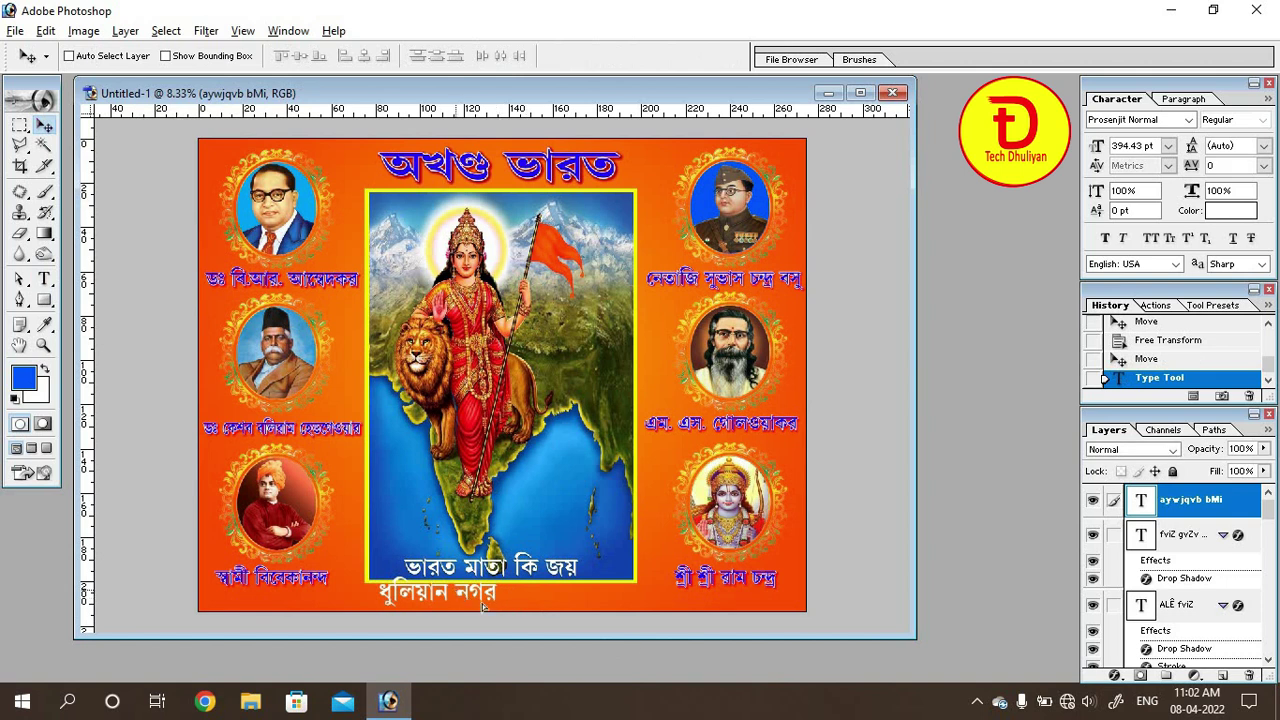
mouse_move(460, 596)
left_mouse_down()
mouse_move(512, 600)
mouse_move(522, 585)
left_mouse_up()
Step: Shrink the footer line with Free Transform, darken it with an outer glow, and fit the poster on screen
key("ctrl+t")
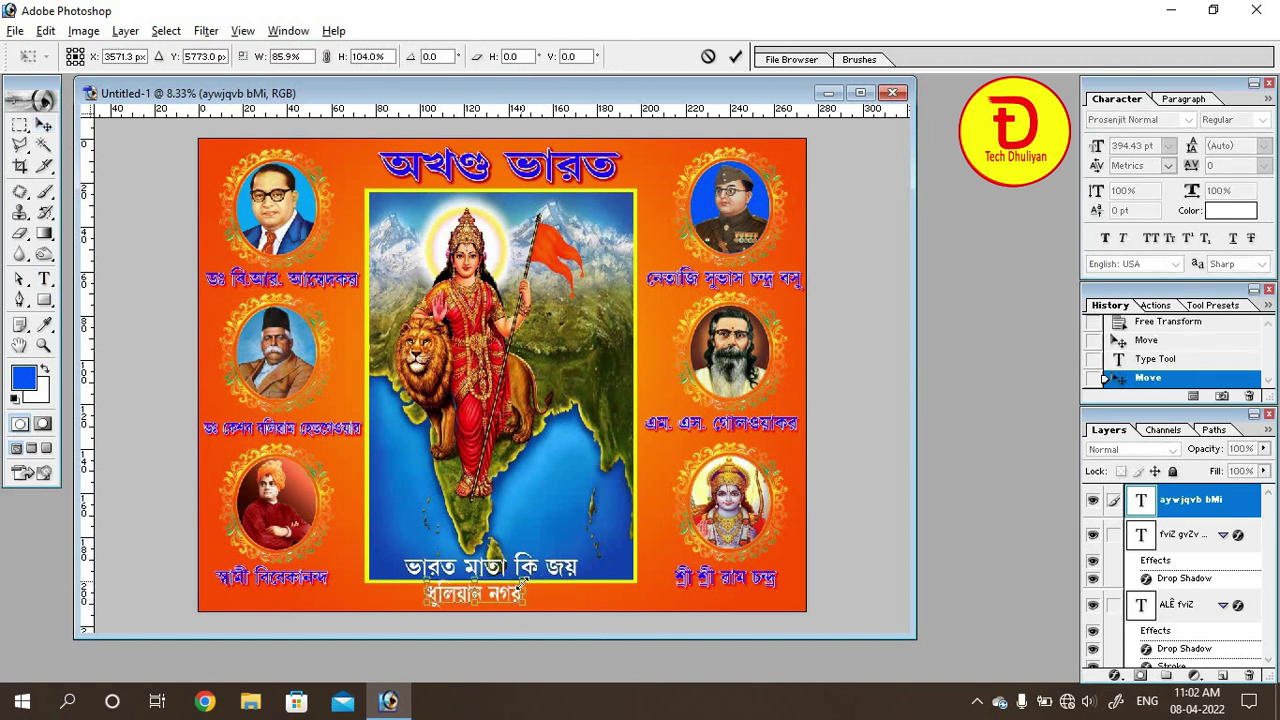
key("Return")
key("Return")
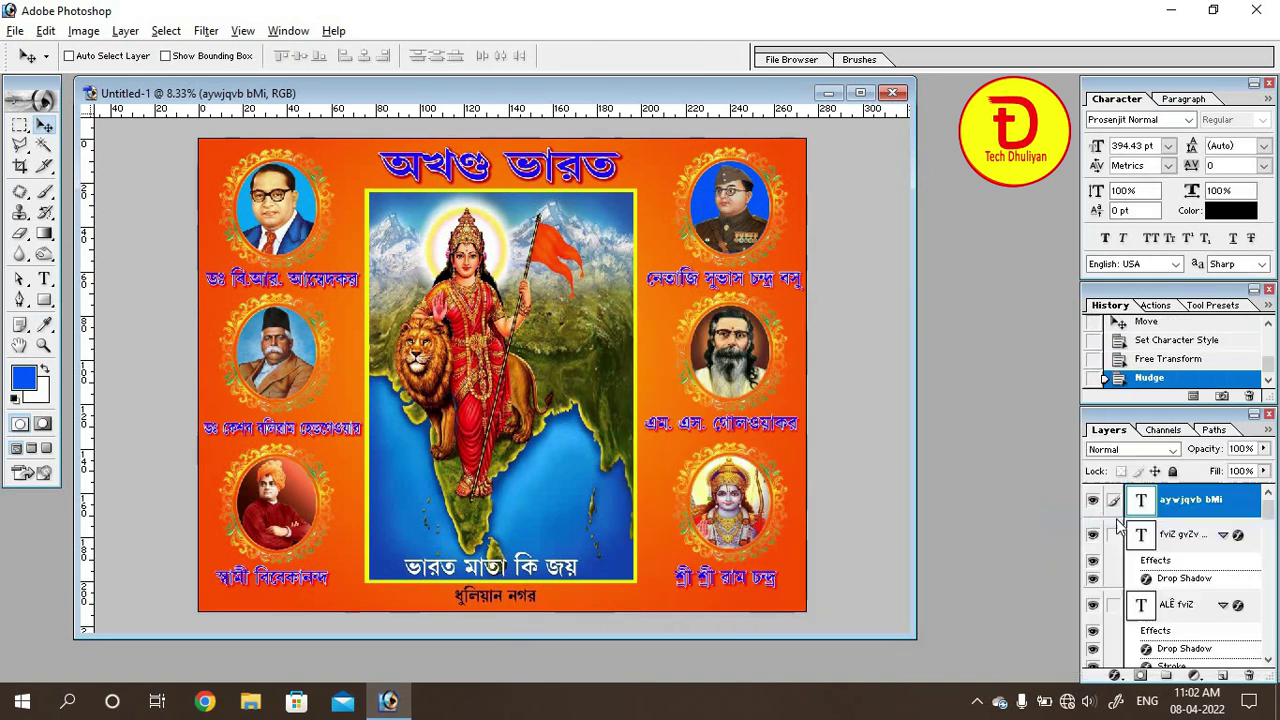
key("Return")
key("ctrl+0")
left_click_drag(792, 660, 816, 674)
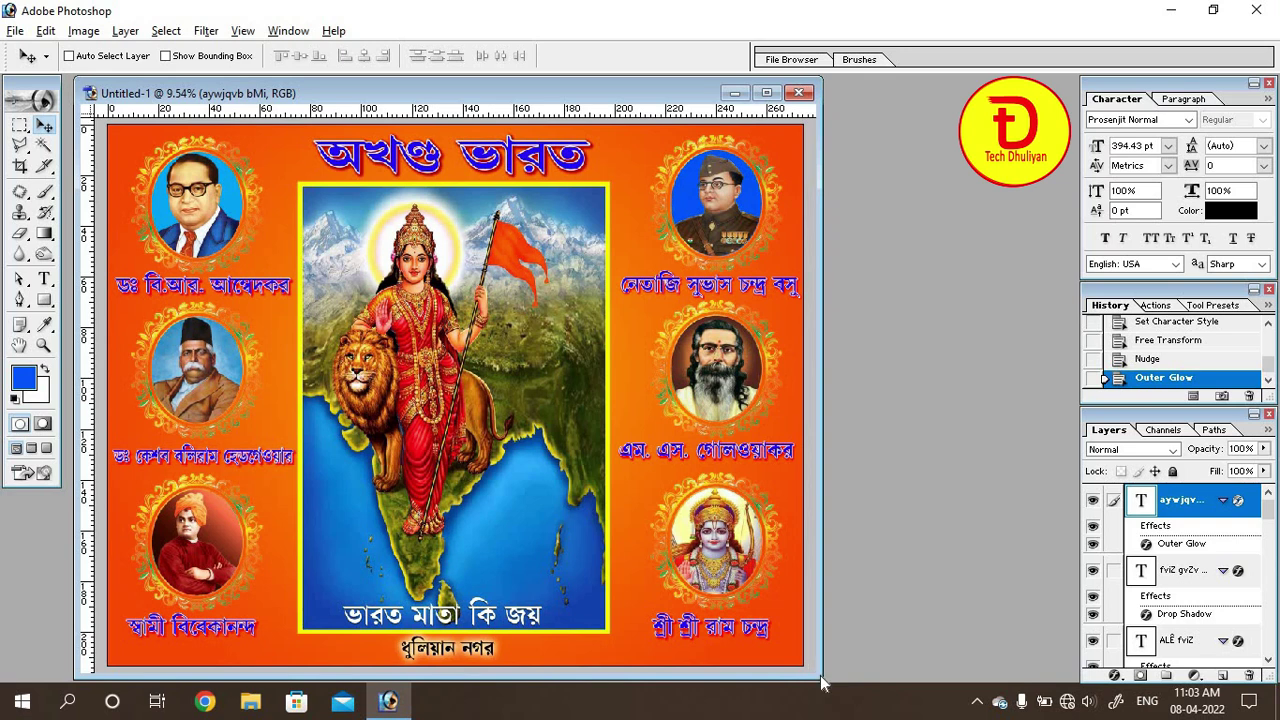
key("ctrl+s")
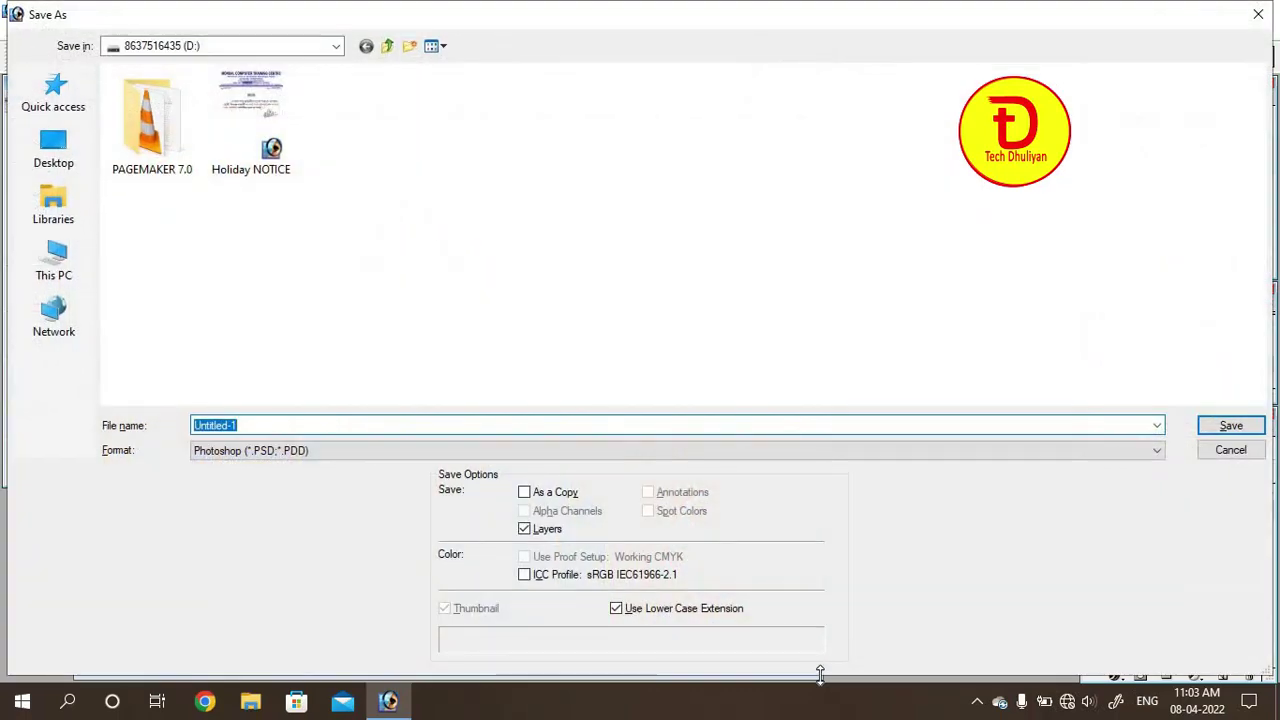
Step: Set the Save As location to Desktop and format to JPEG, with the file name 'banner 9'
left_click(60, 155)
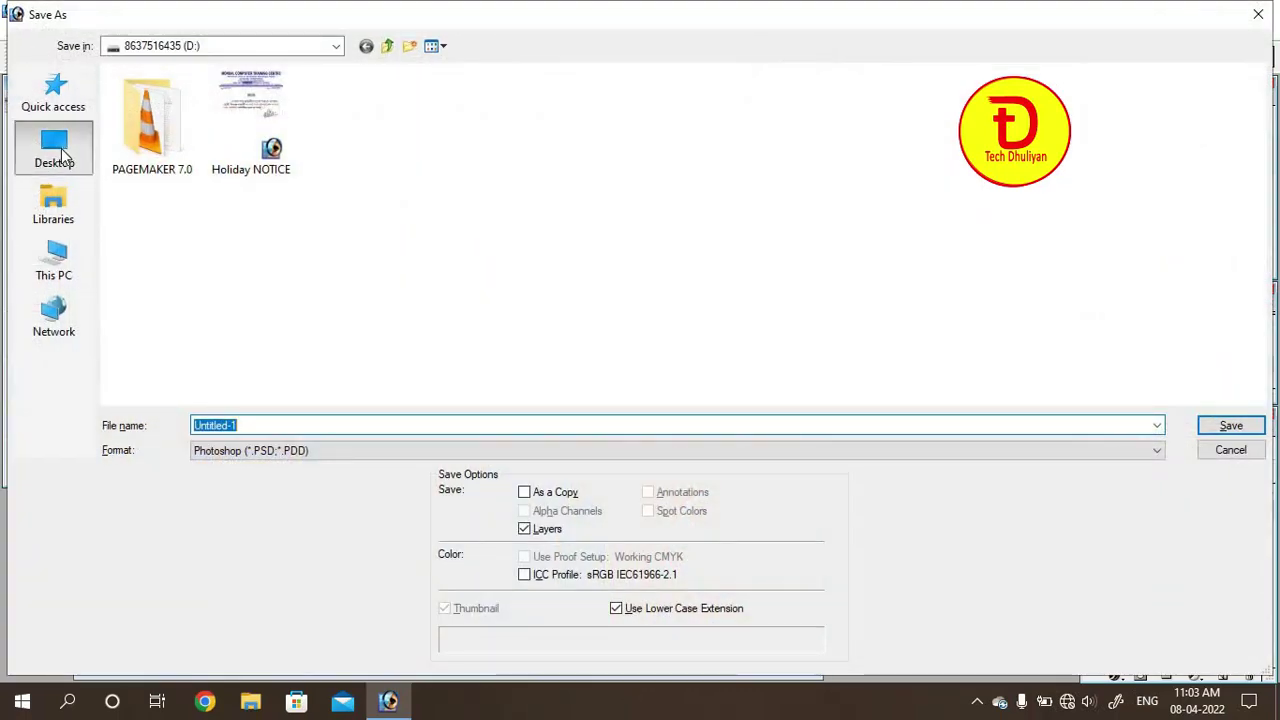
left_click(290, 452)
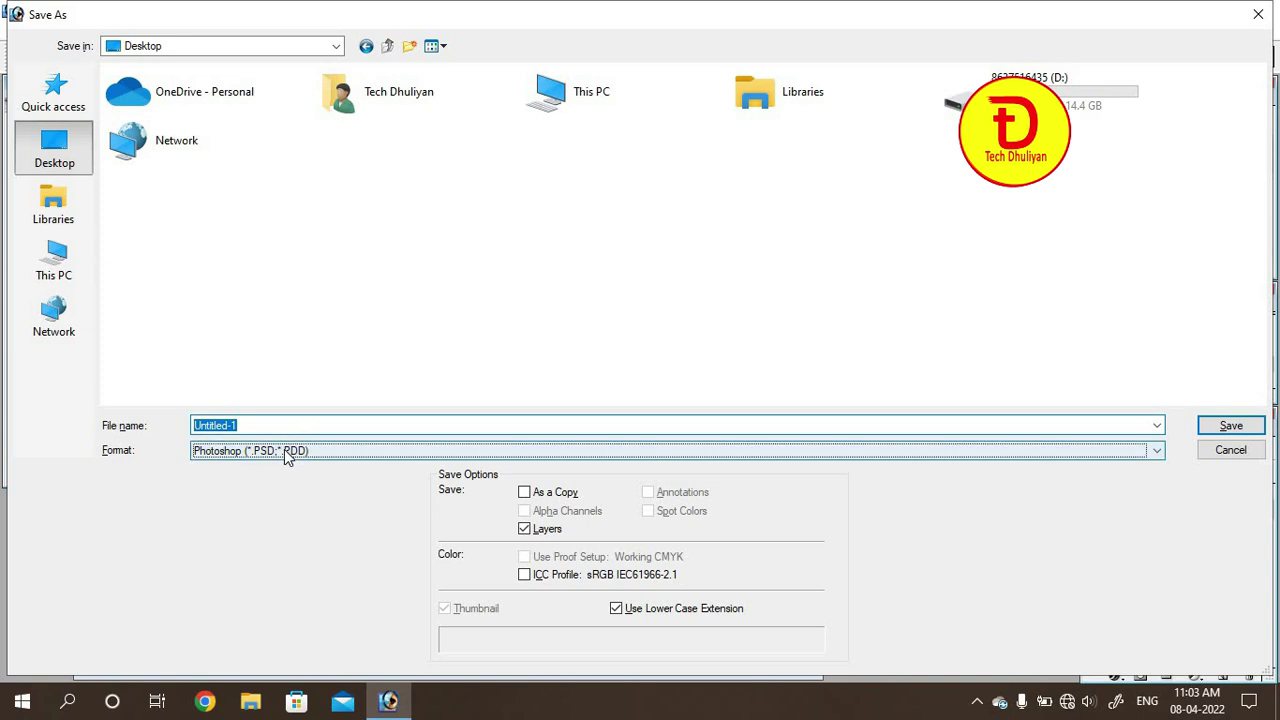
left_click(290, 452)
left_click(288, 452)
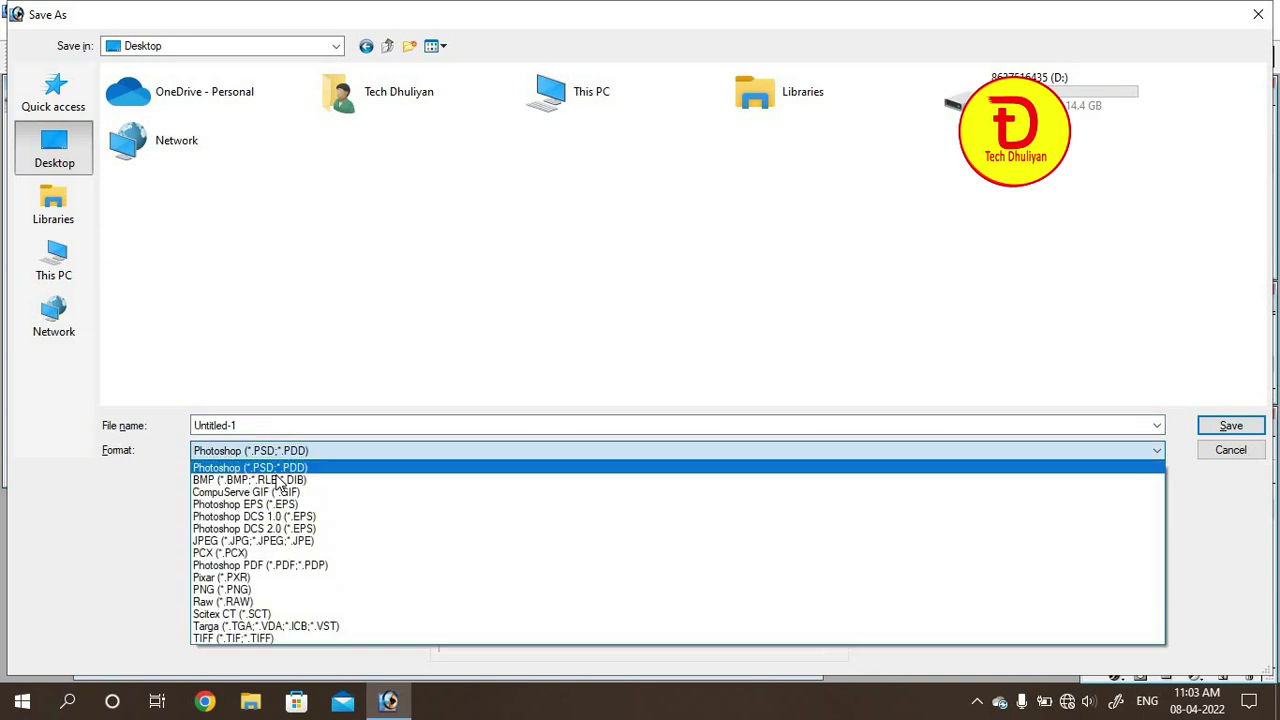
left_click(255, 540)
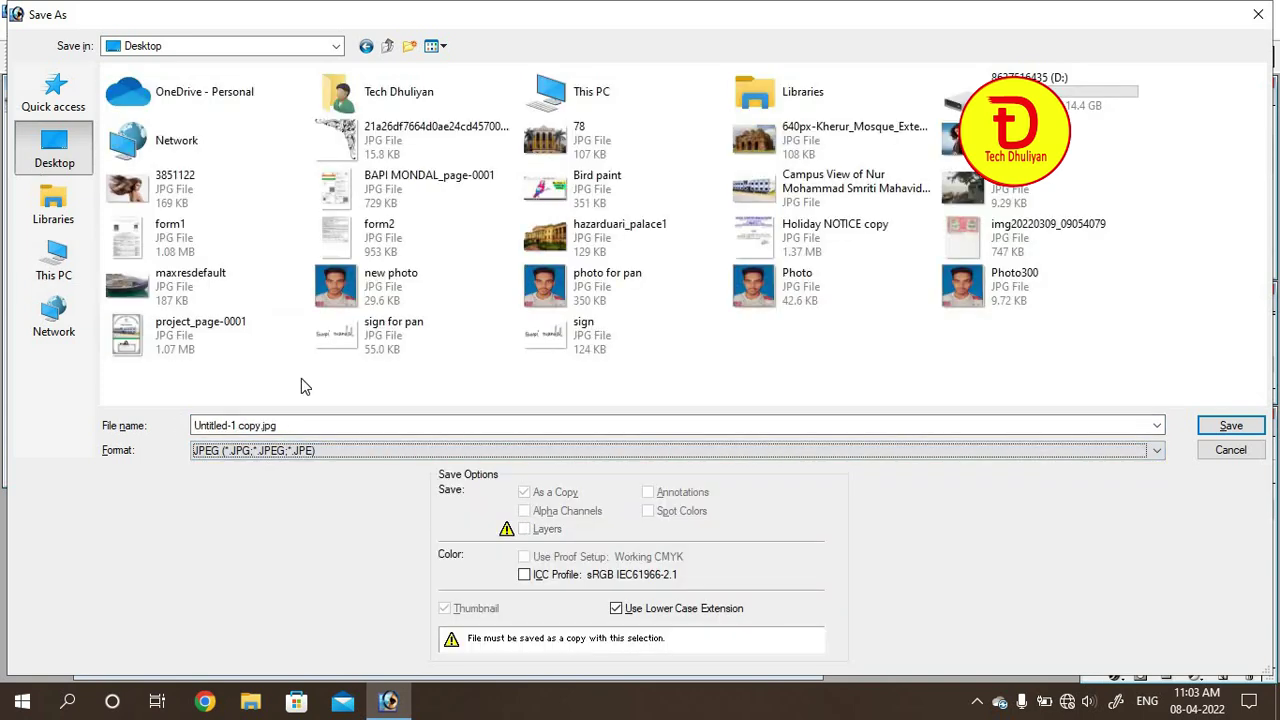
left_click(325, 428)
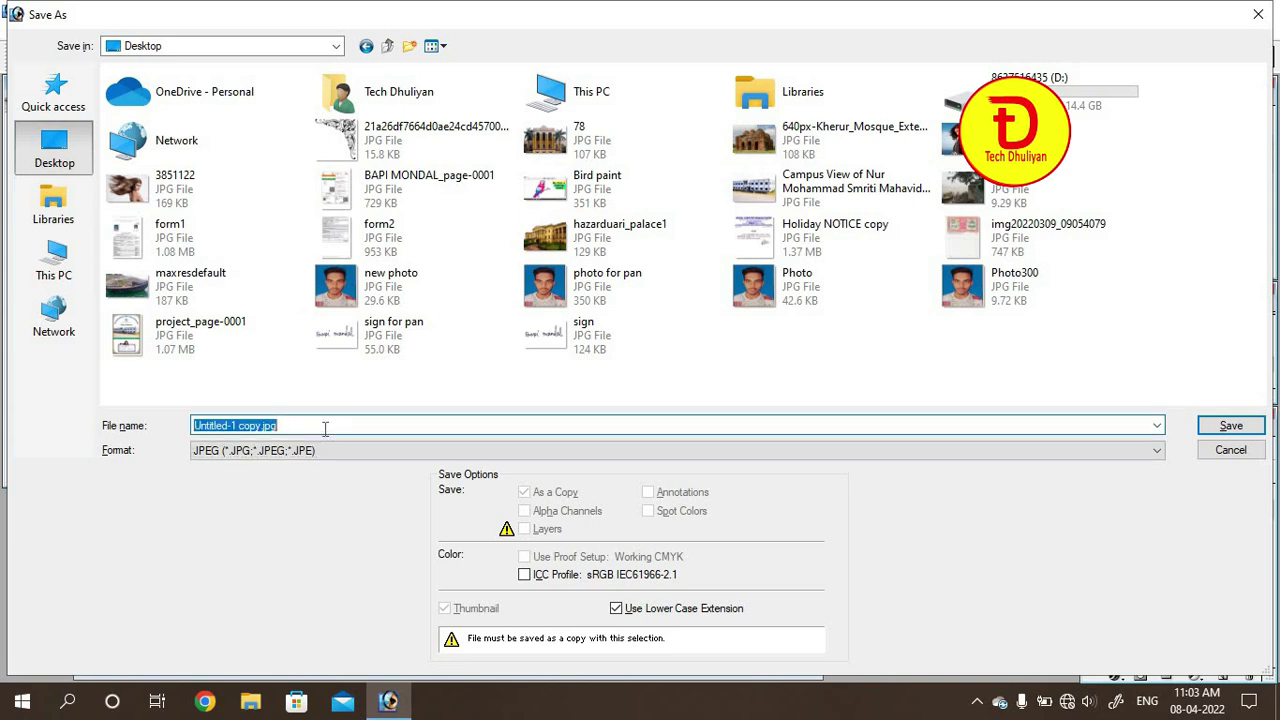
type("banner ")
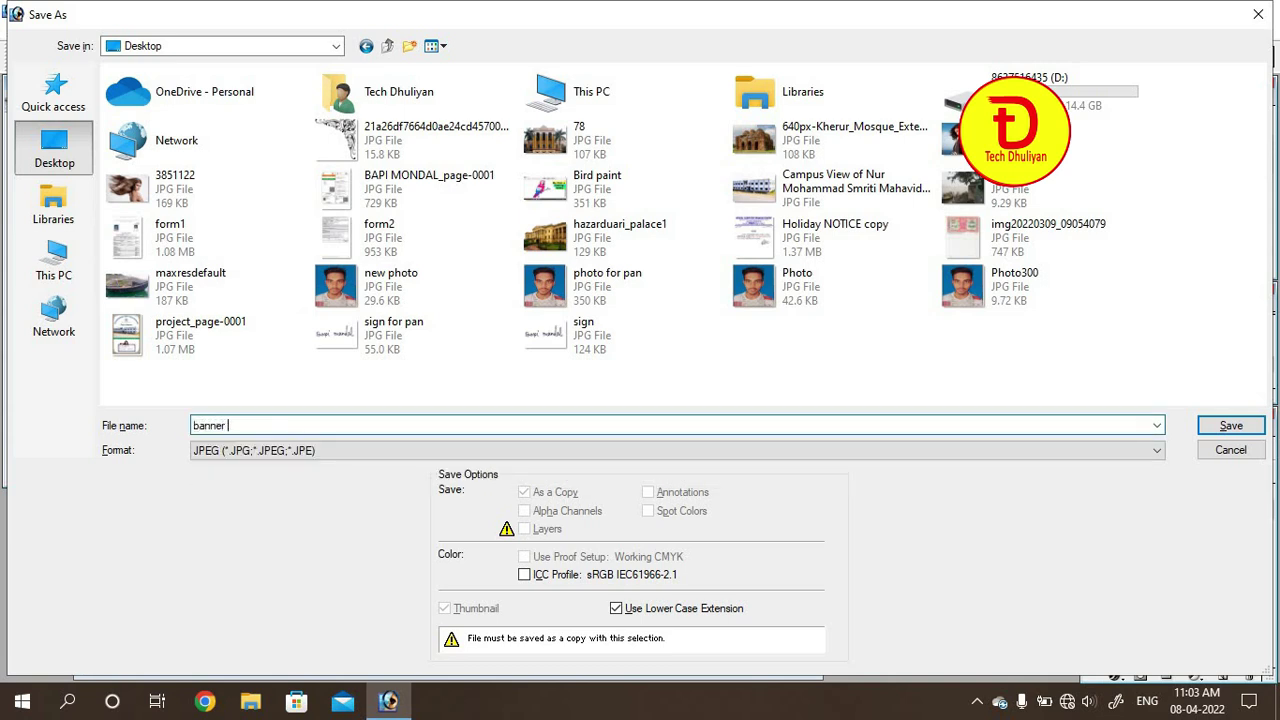
type("9 x 7 ft")
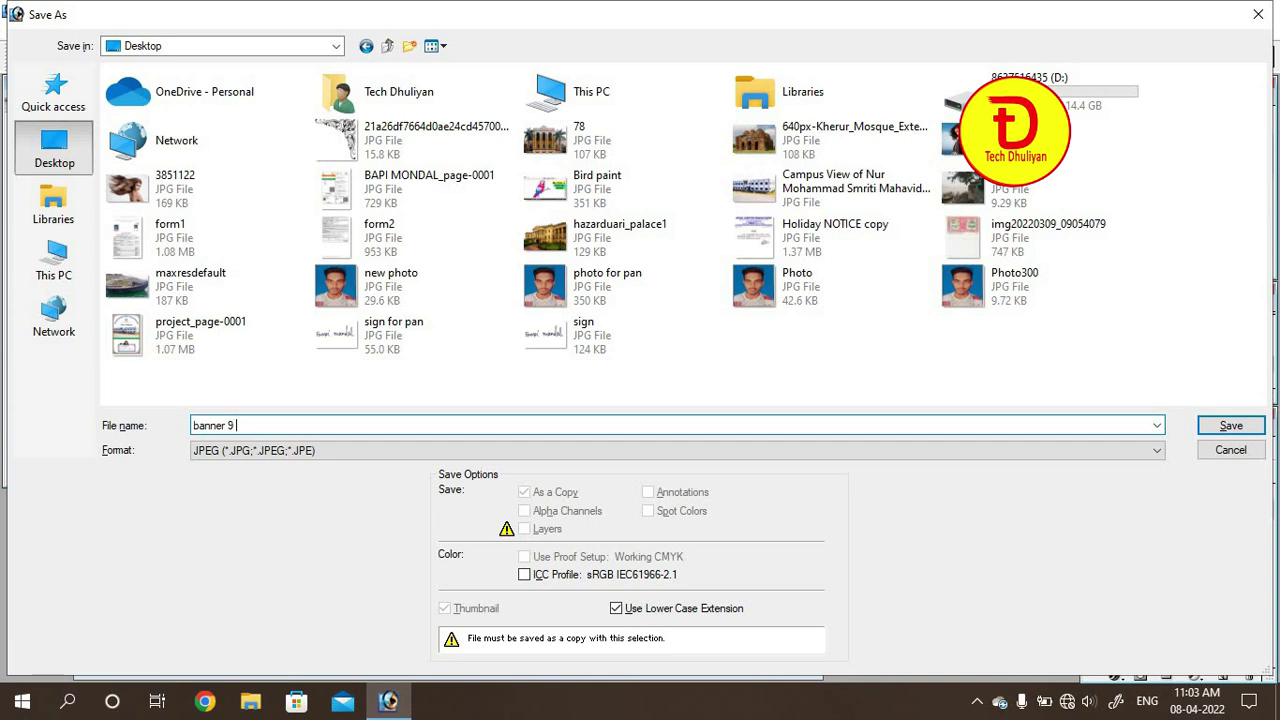